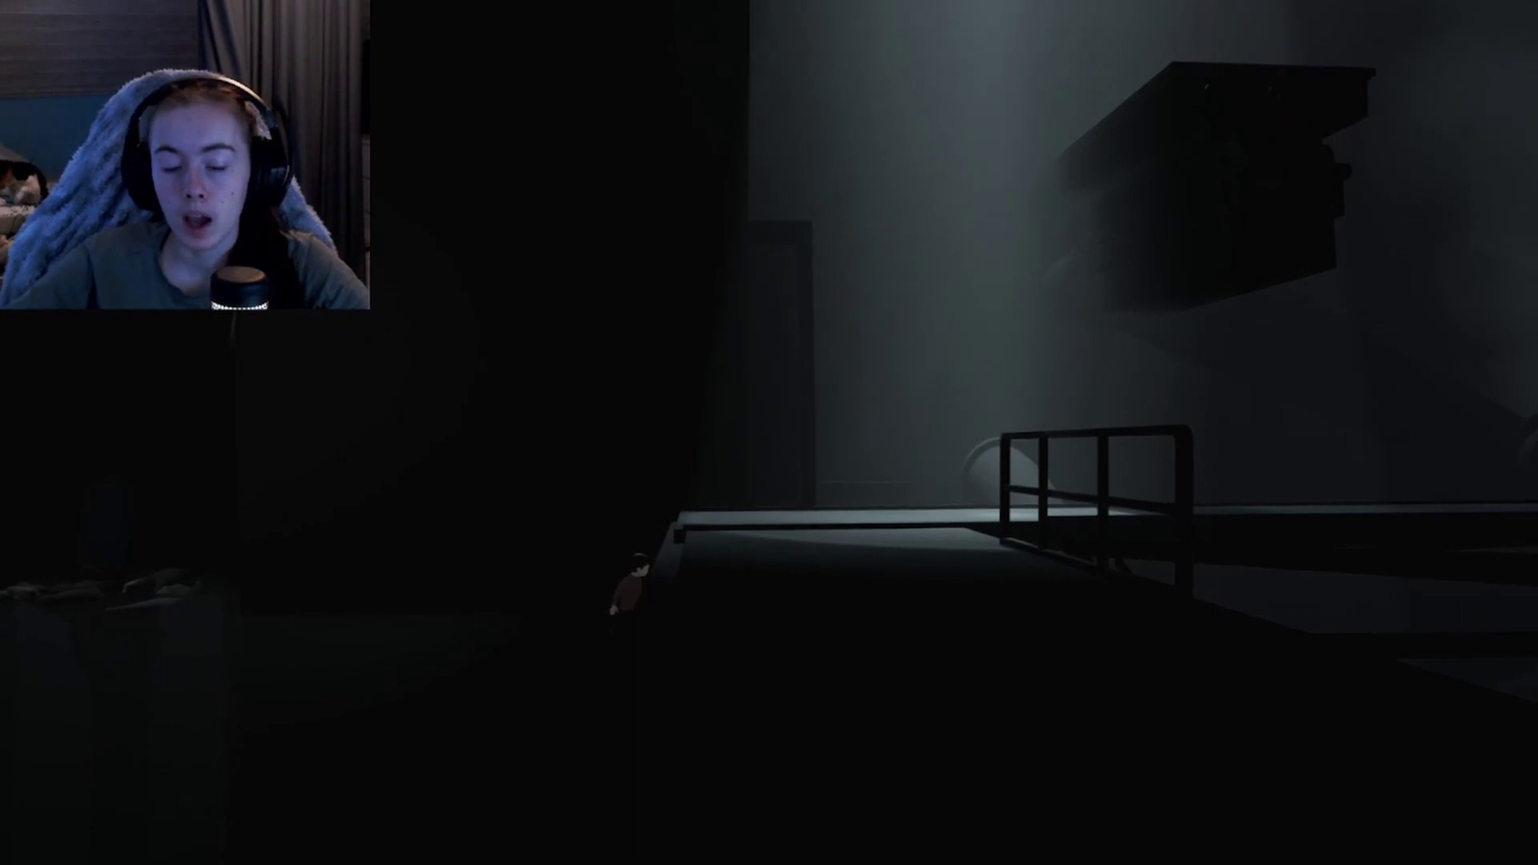
key("d")
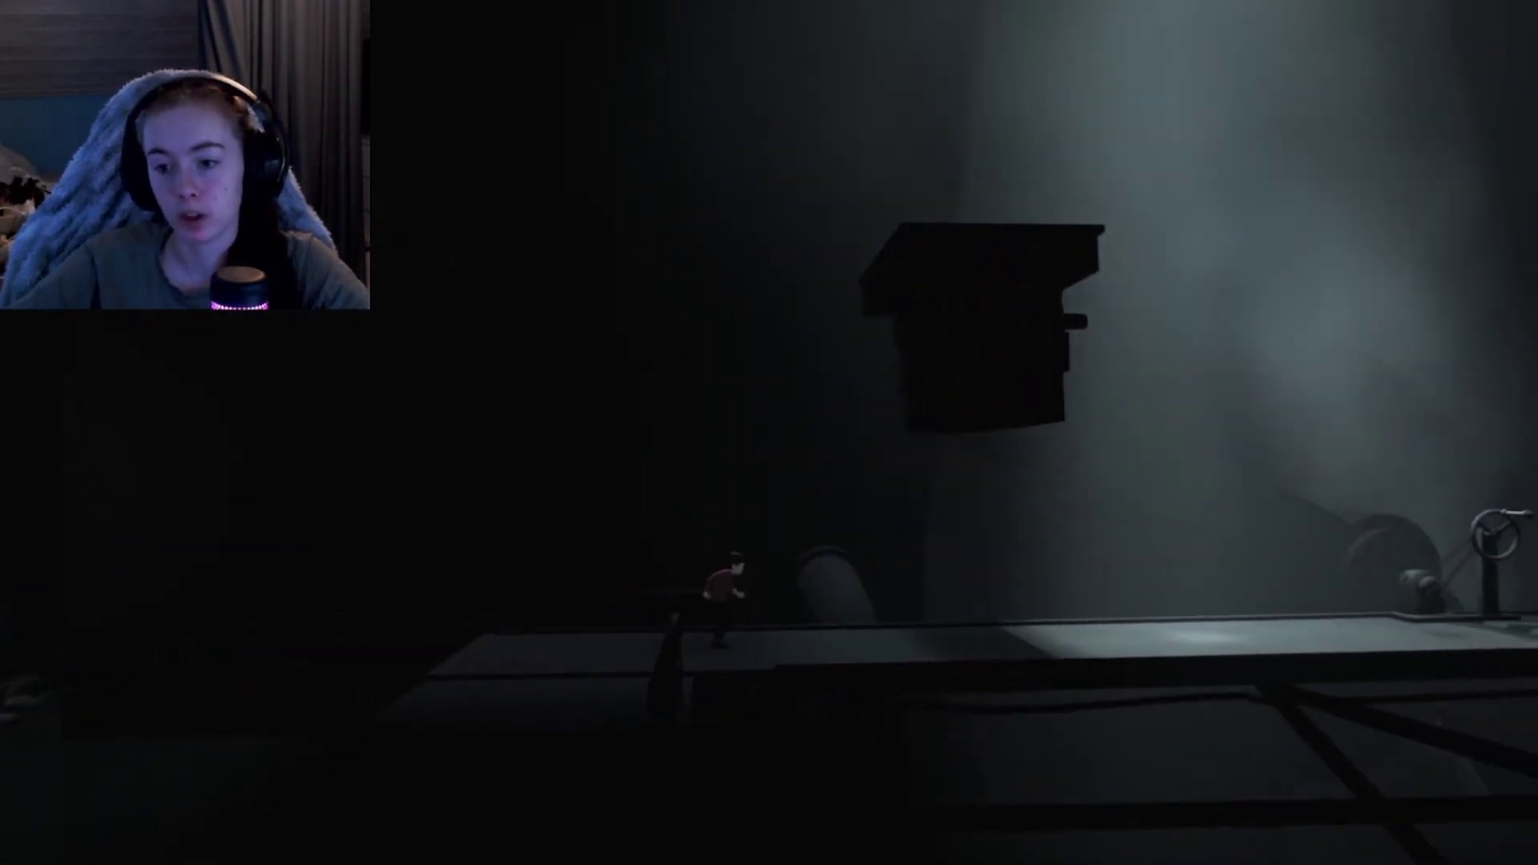
key("d")
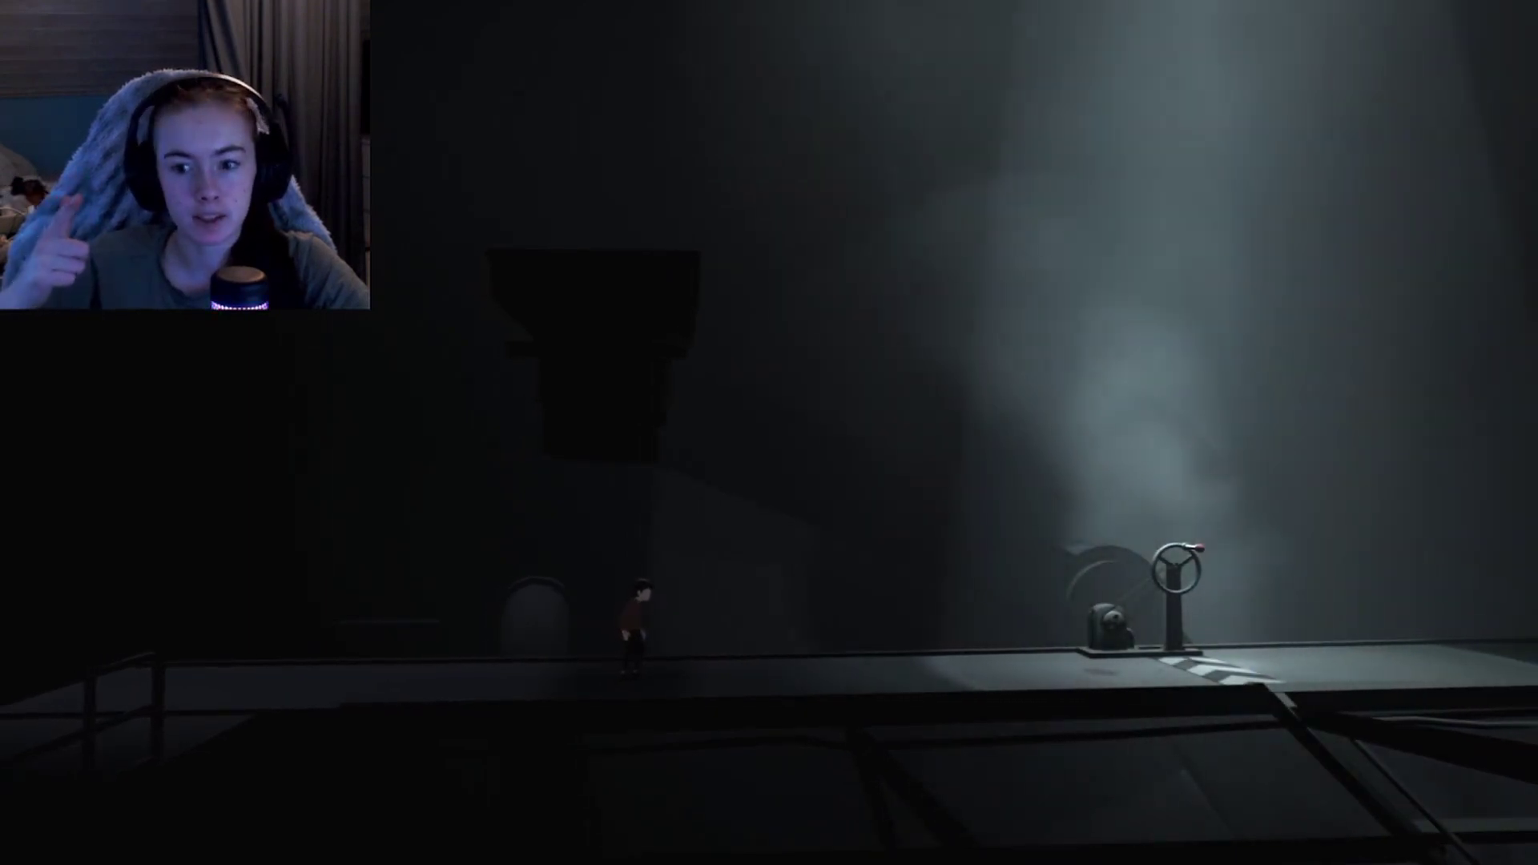
key("a")
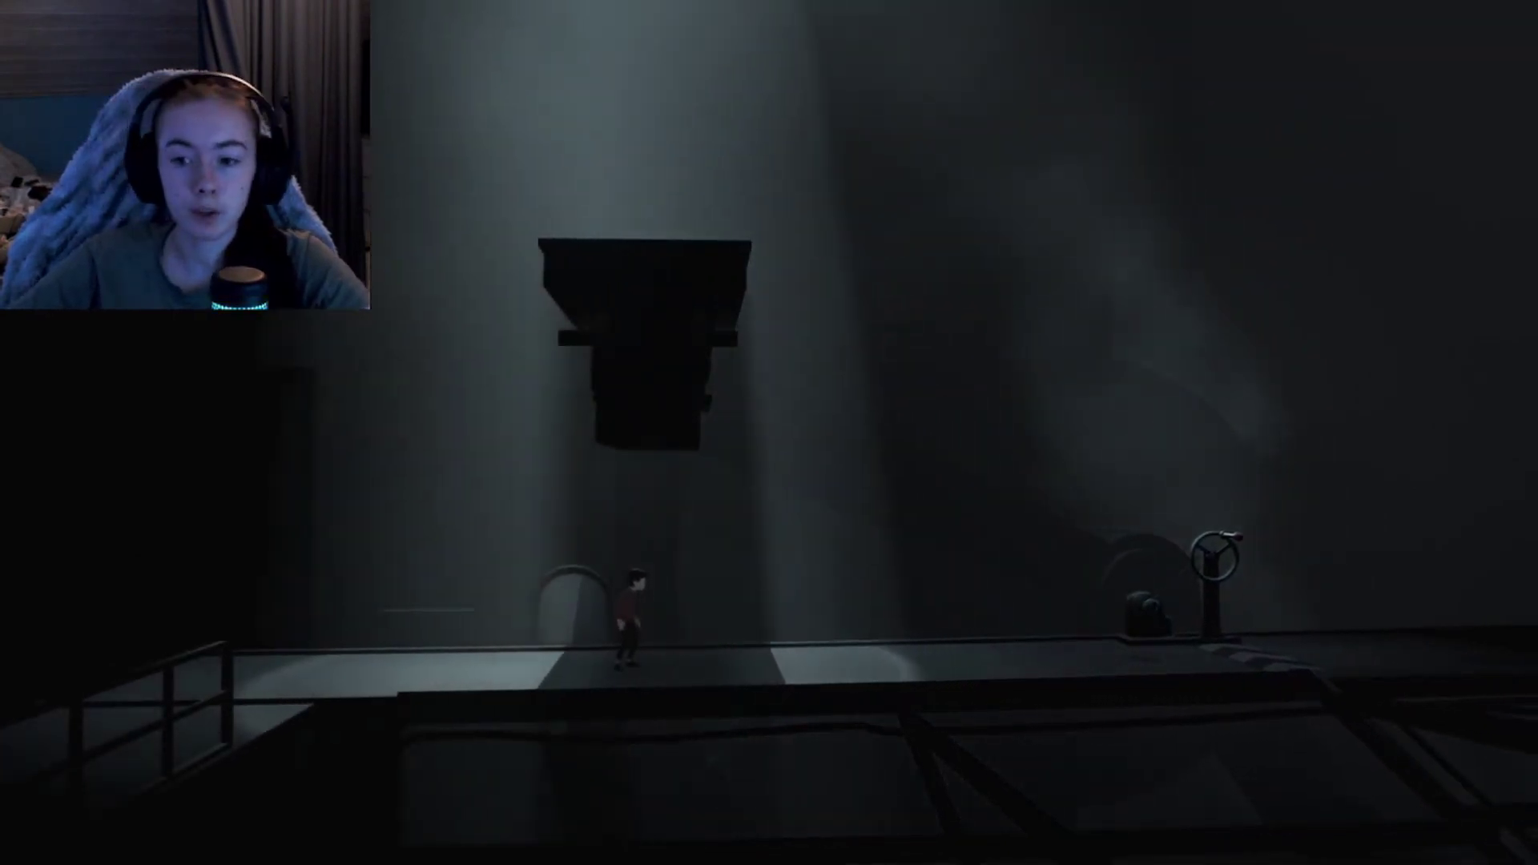
key("d")
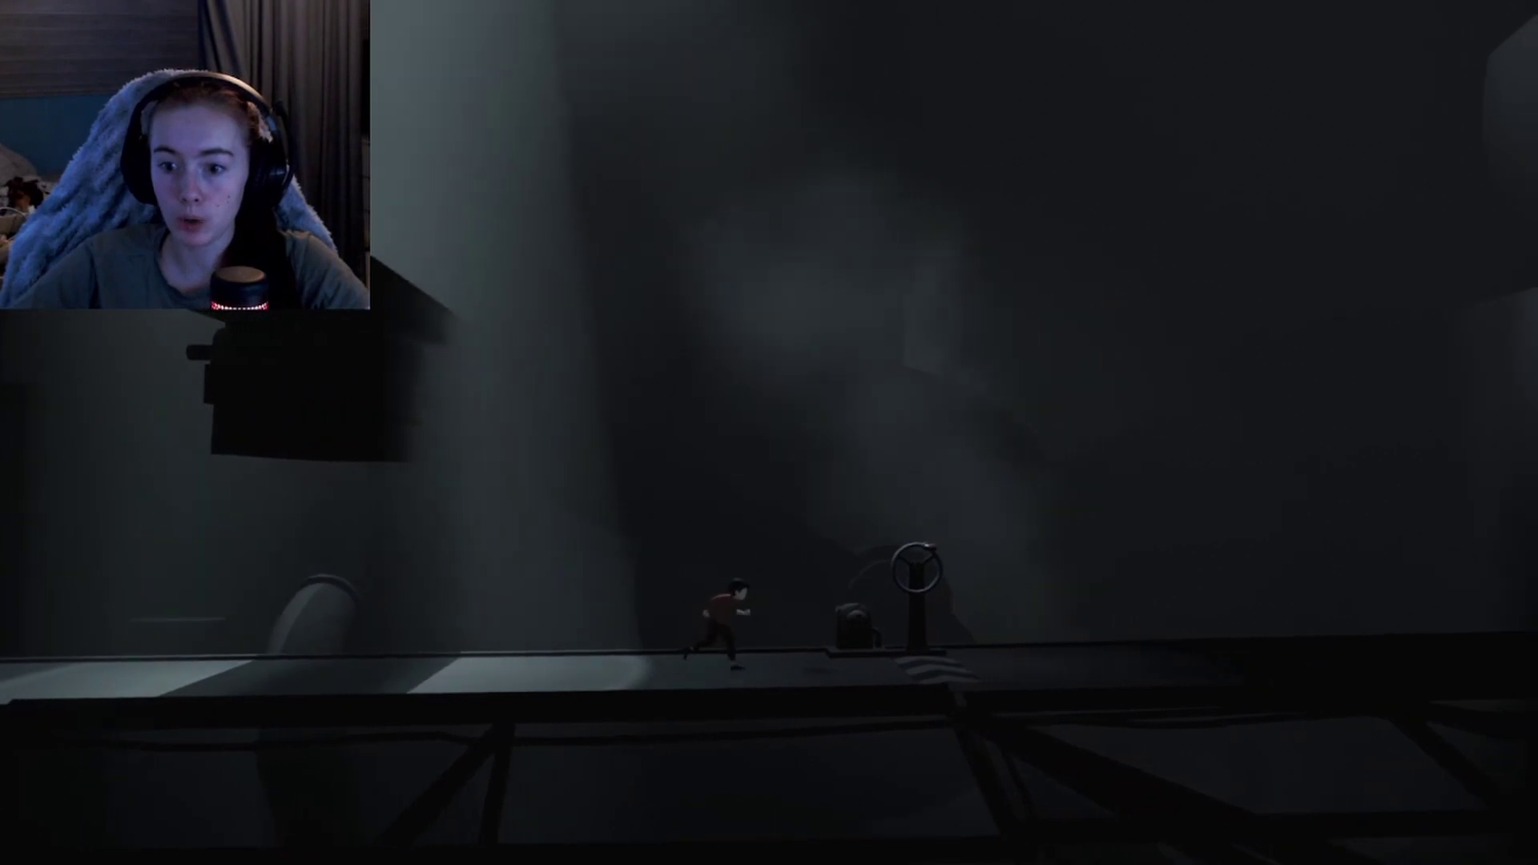
key("d")
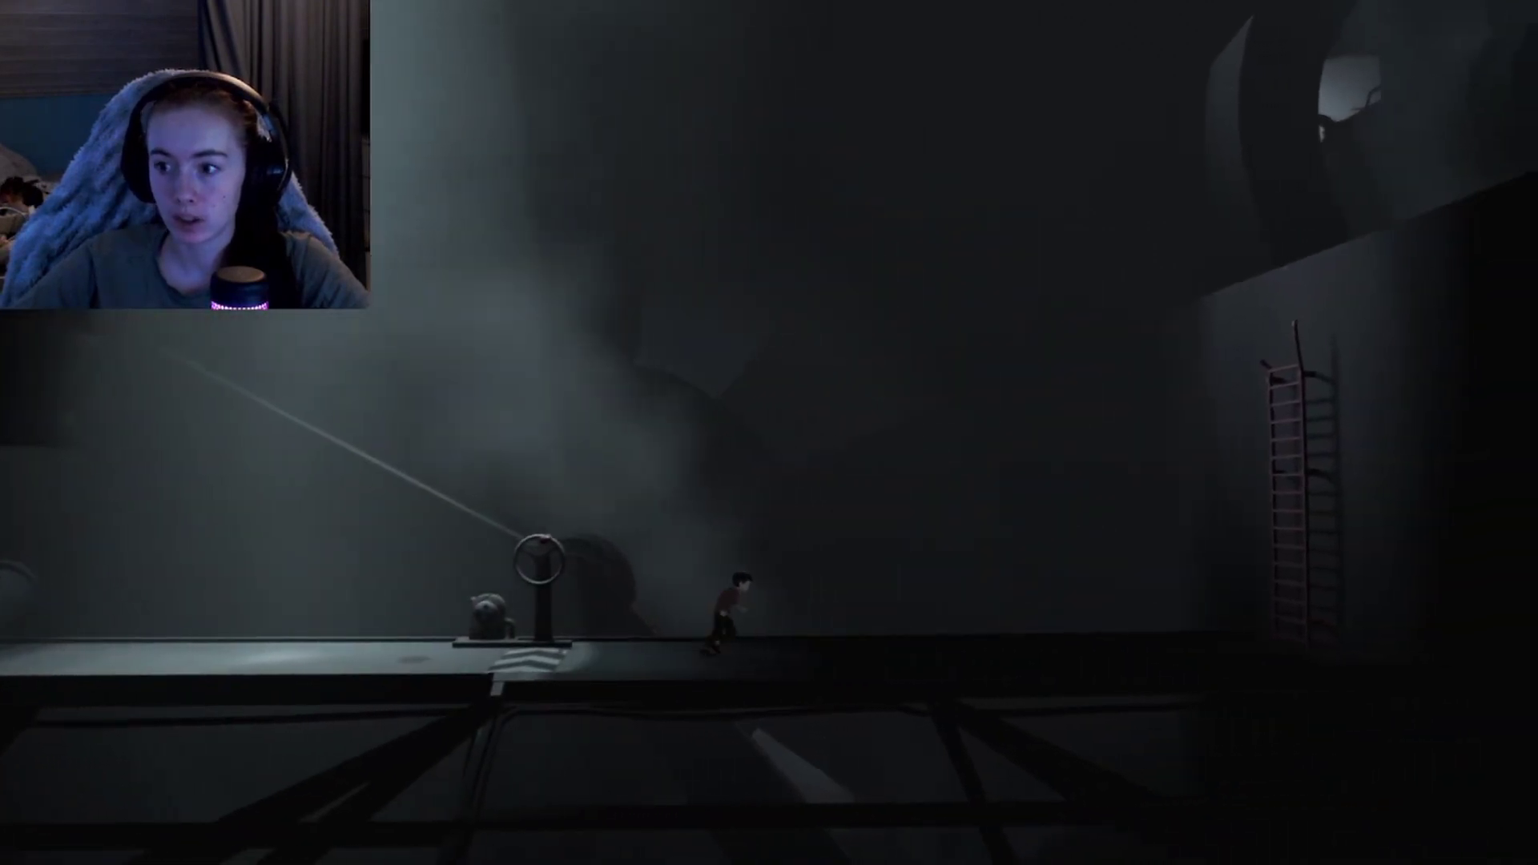
key("d")
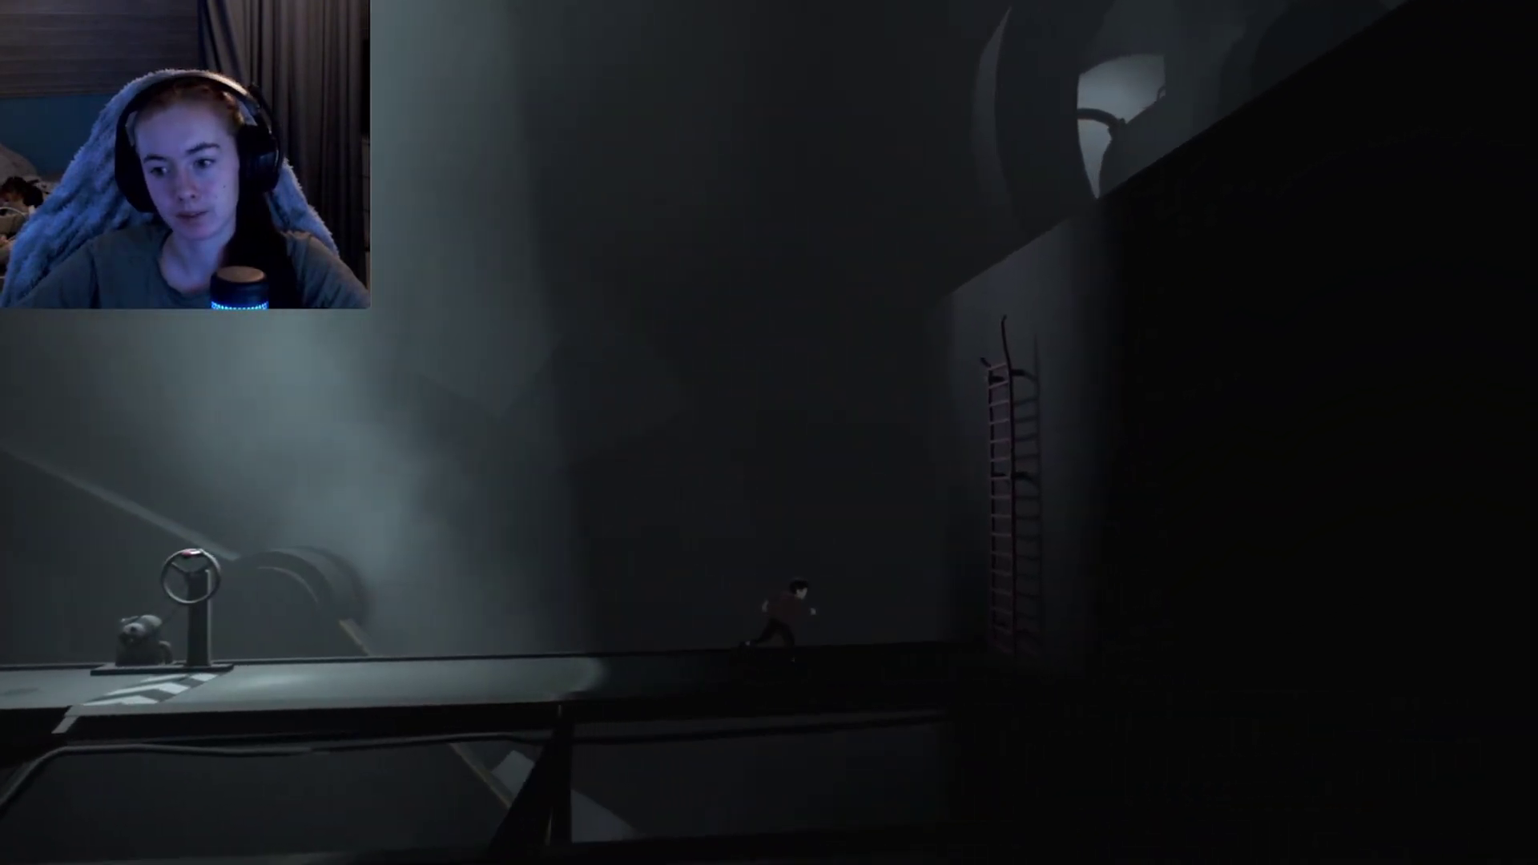
key("d")
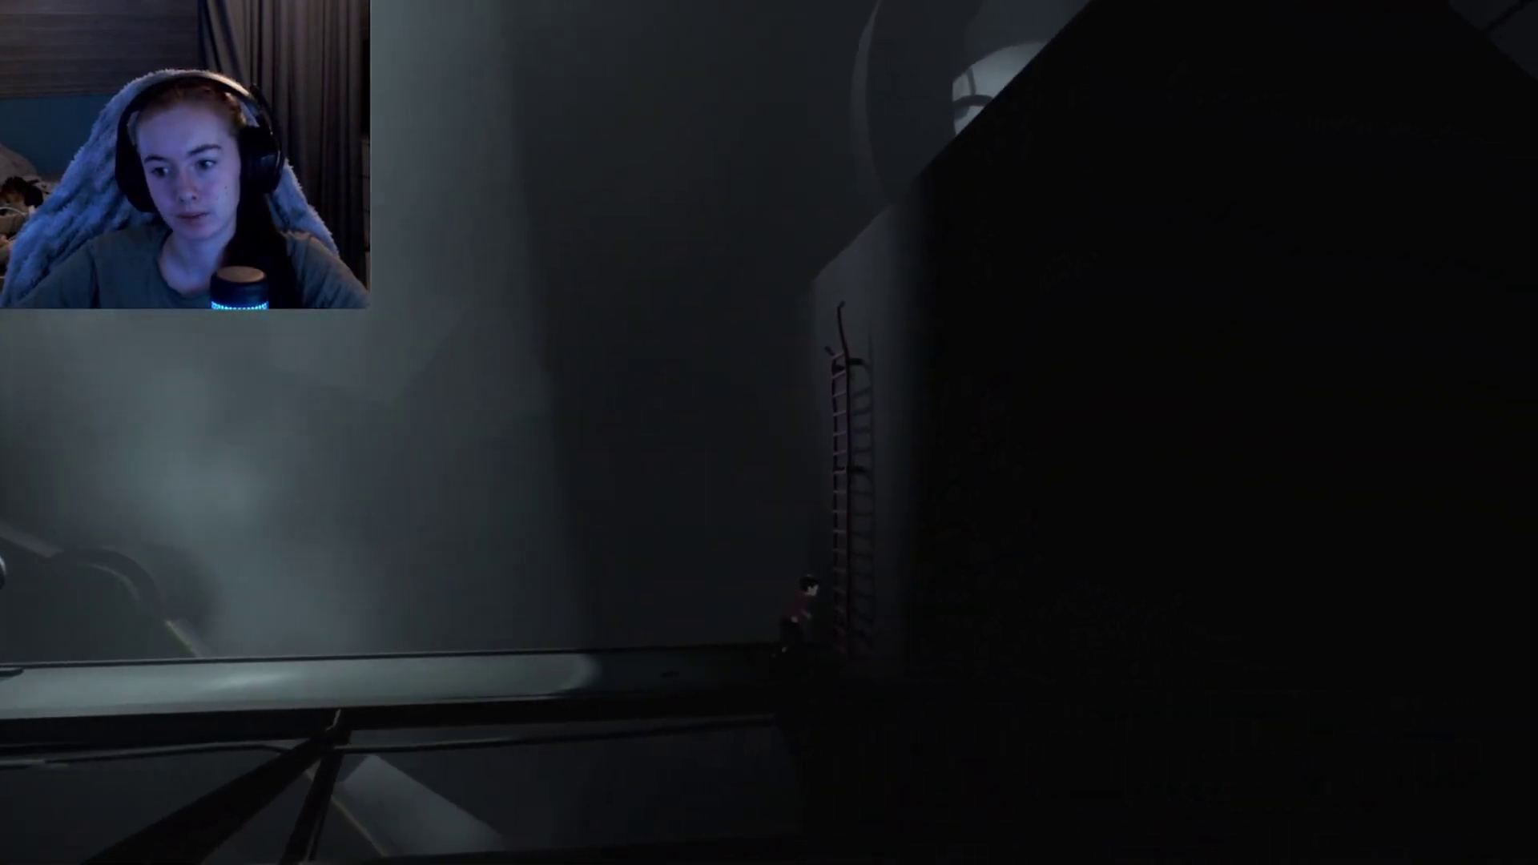
key("w")
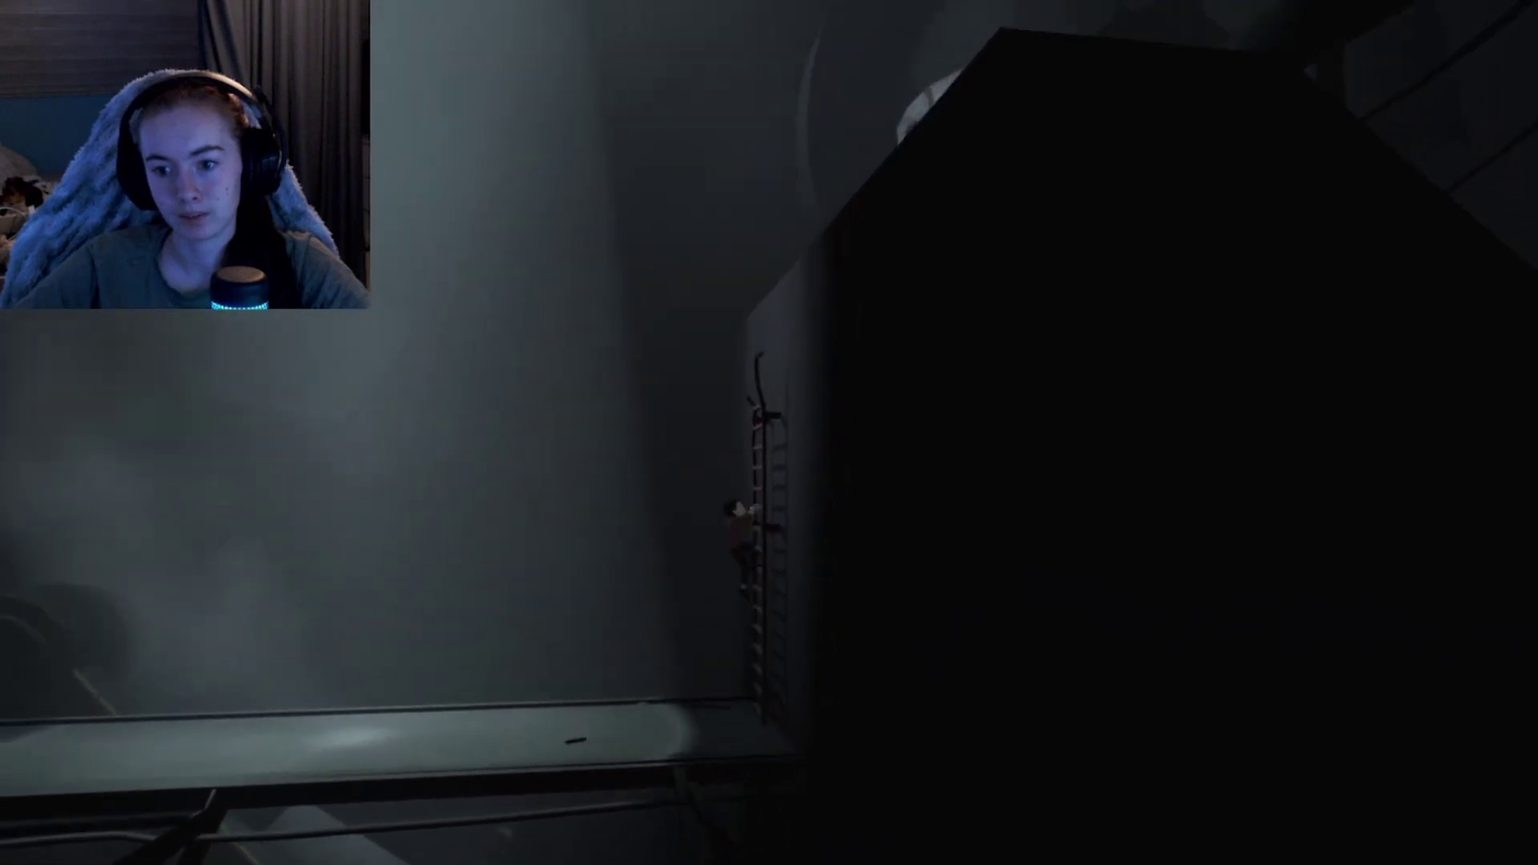
key("w")
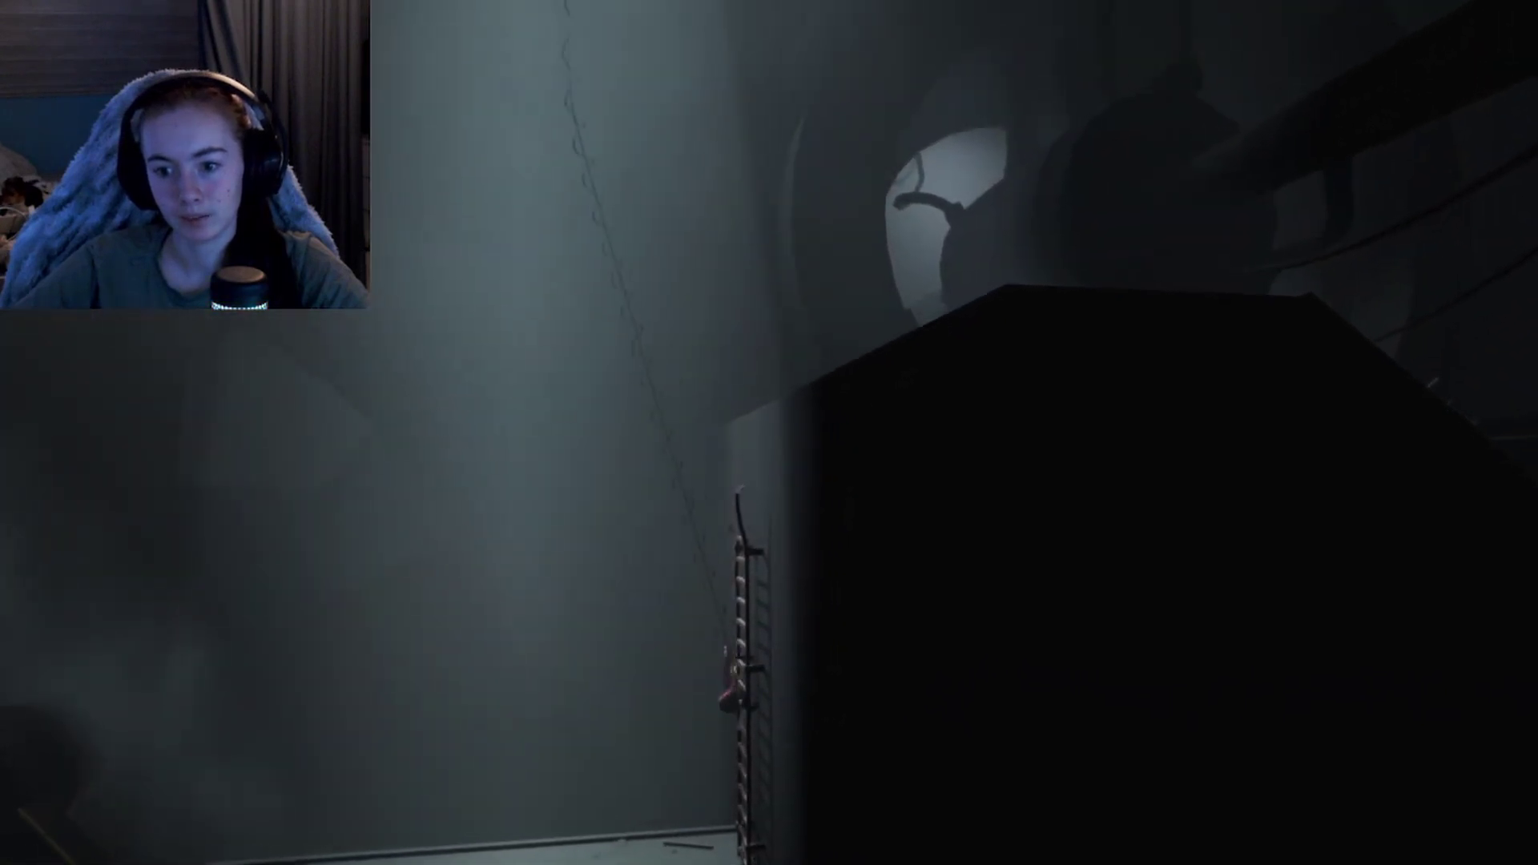
key("s")
key("a")
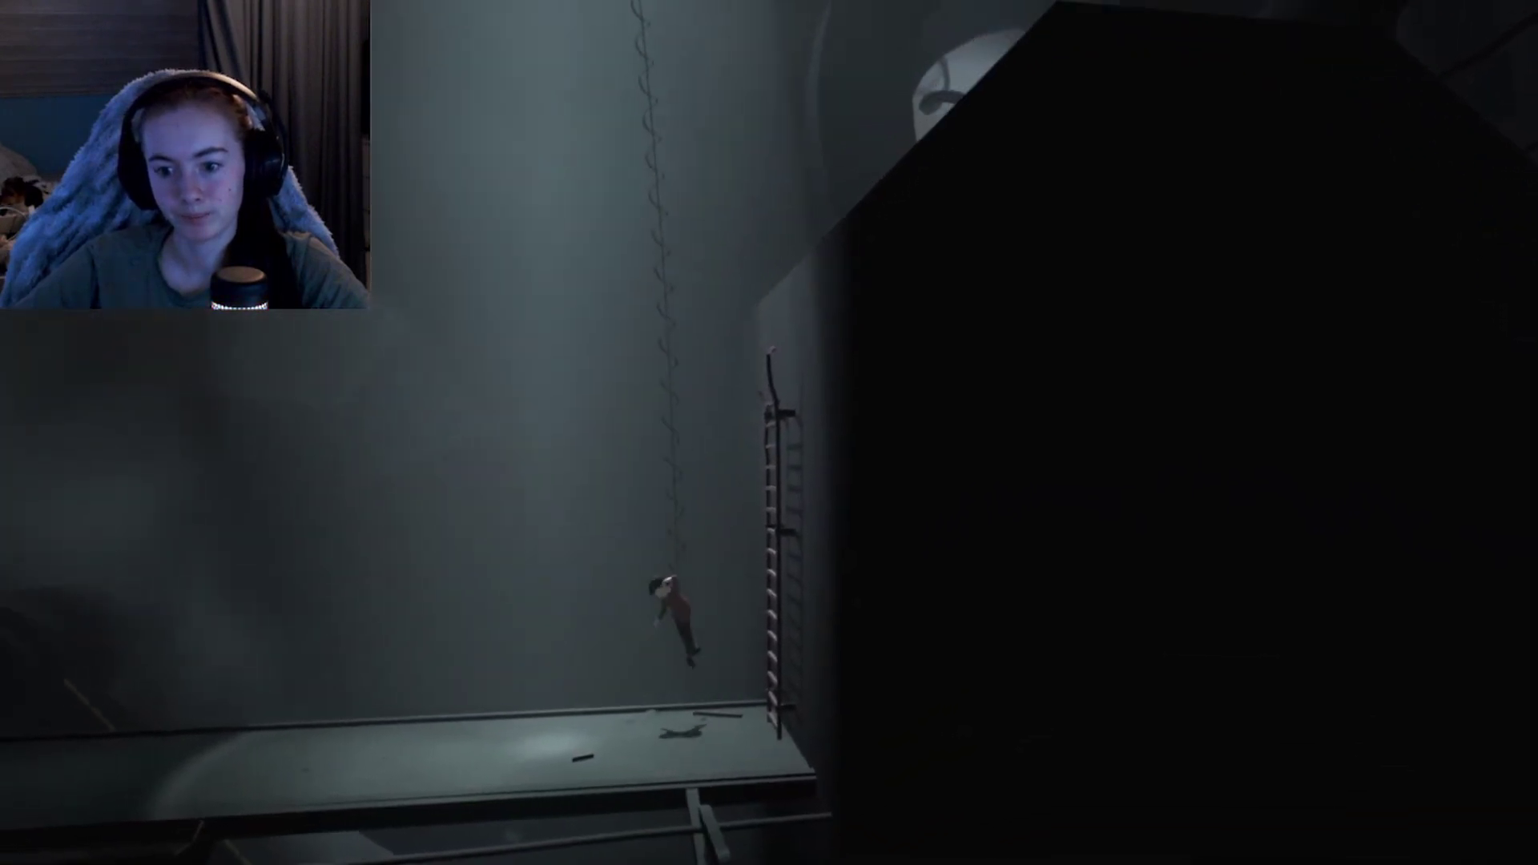
key("space")
key("w")
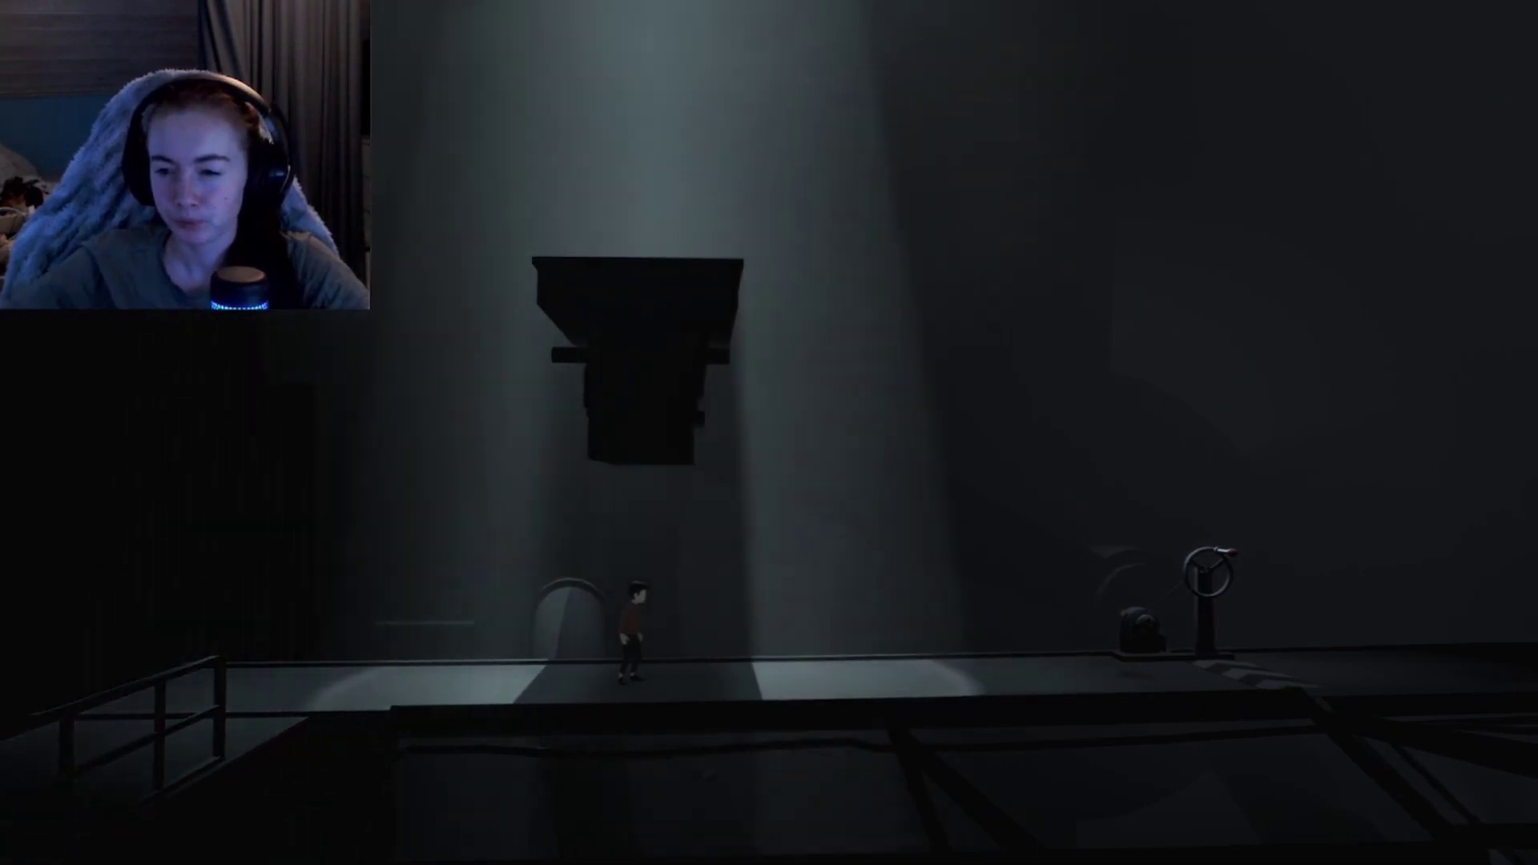
key("Right")
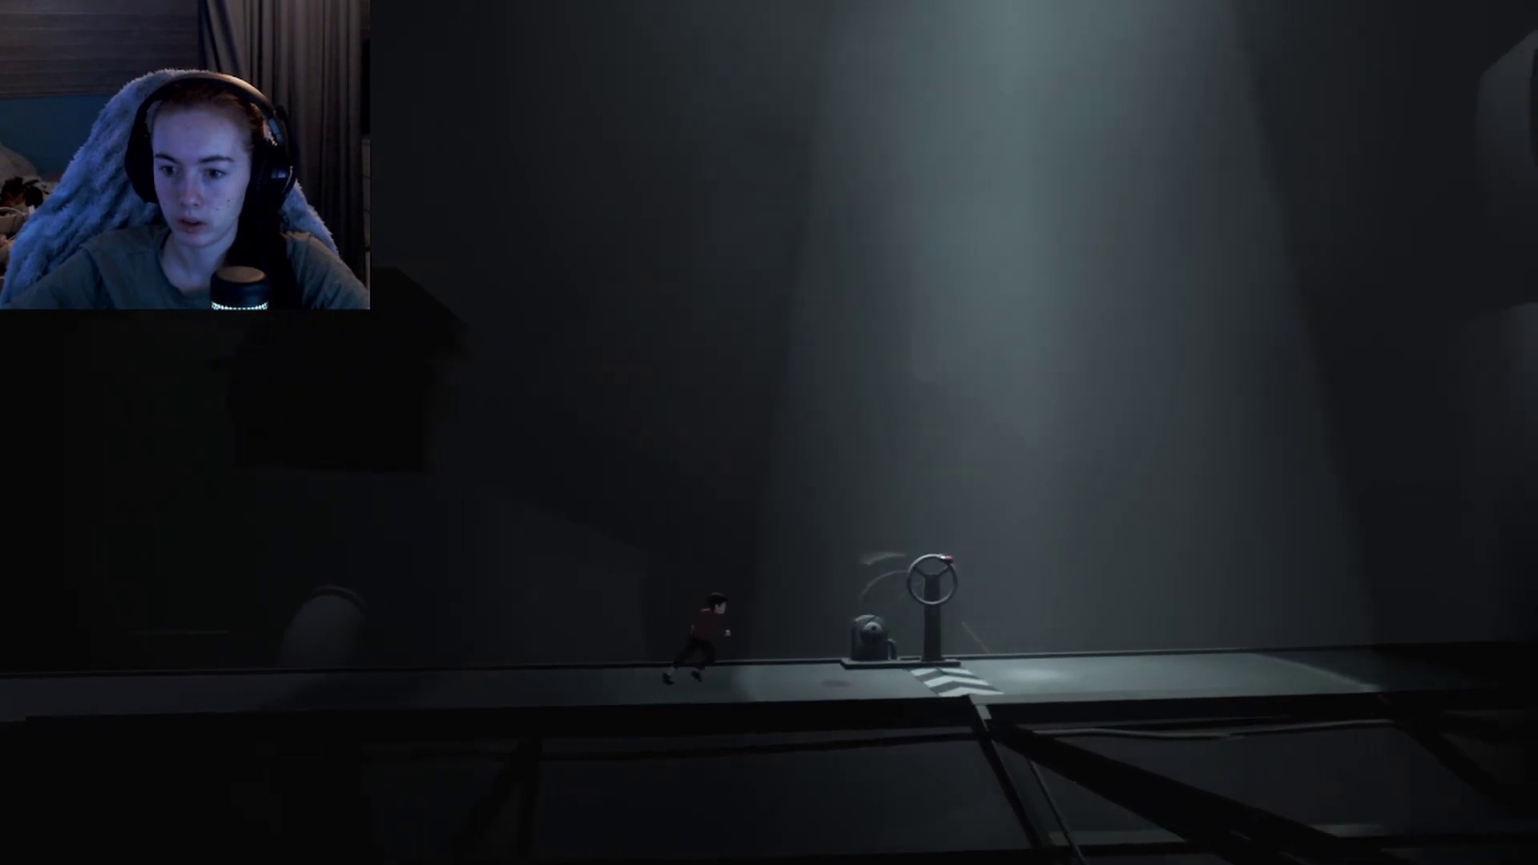
key("Right")
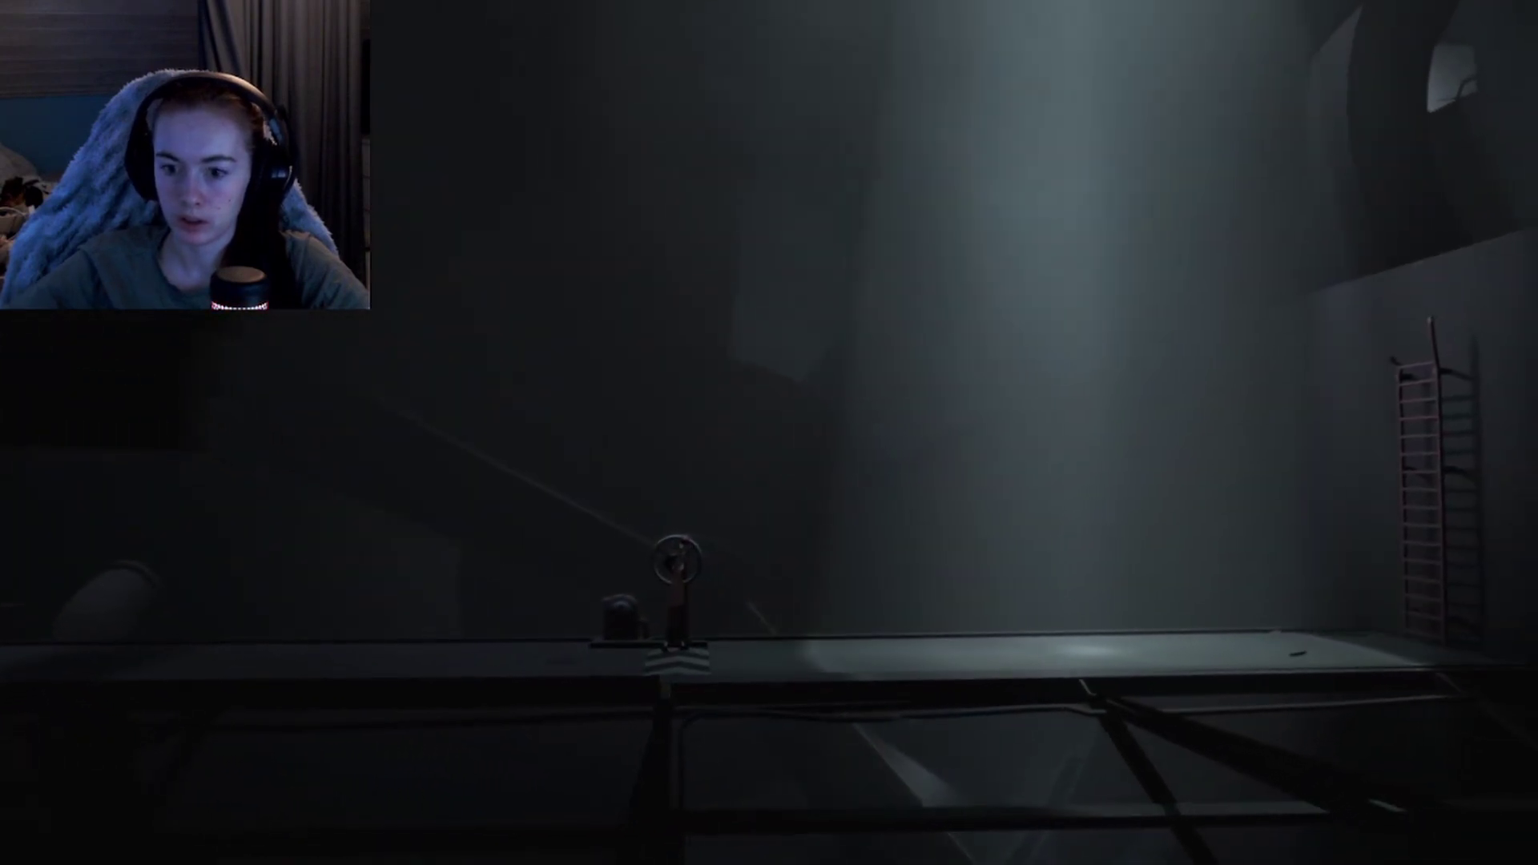
key("Left")
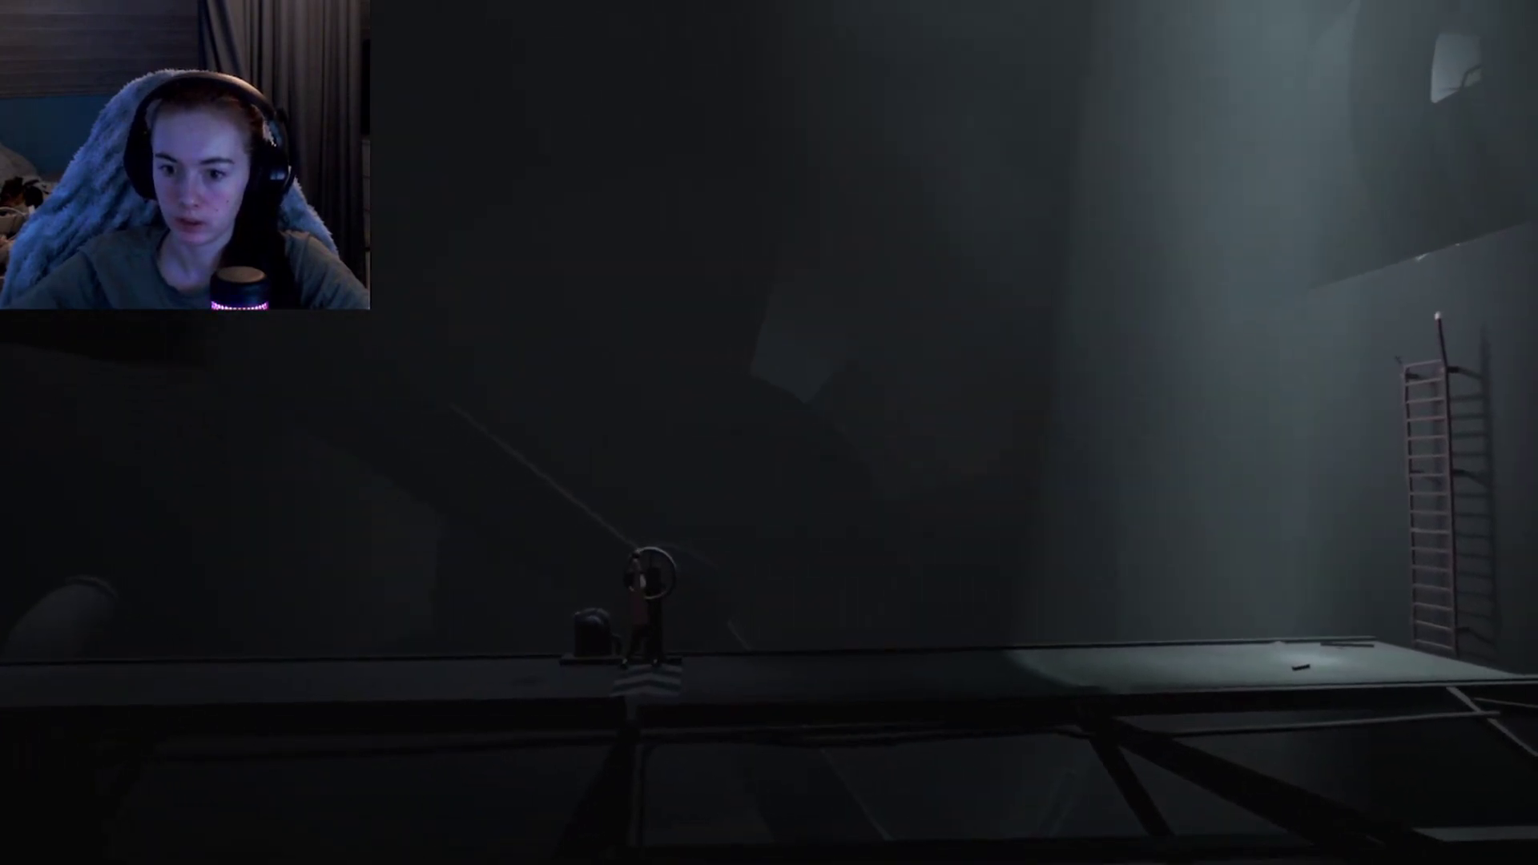
key("Left")
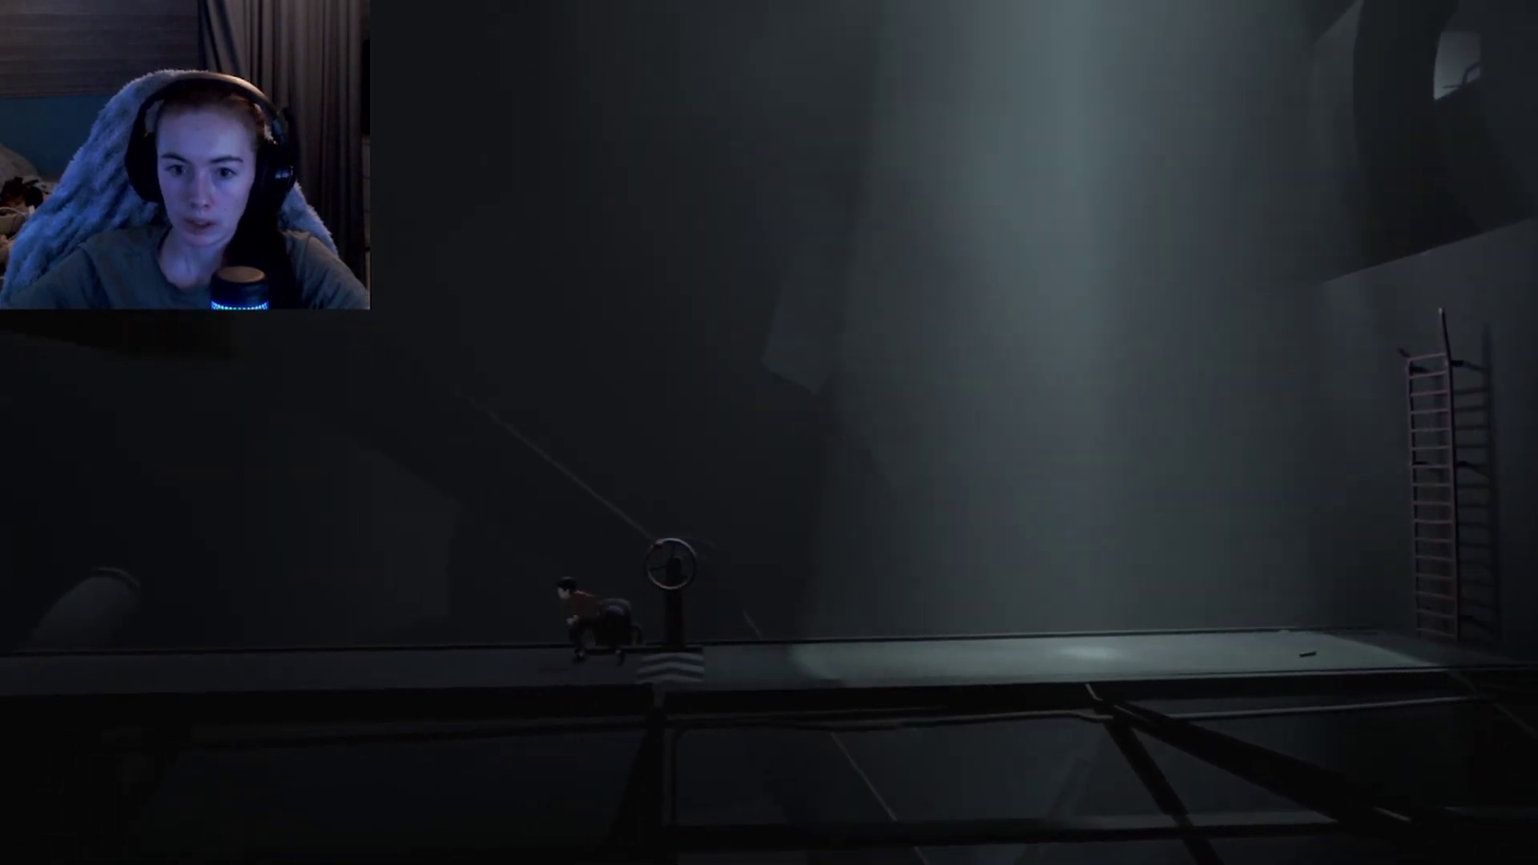
key("Left")
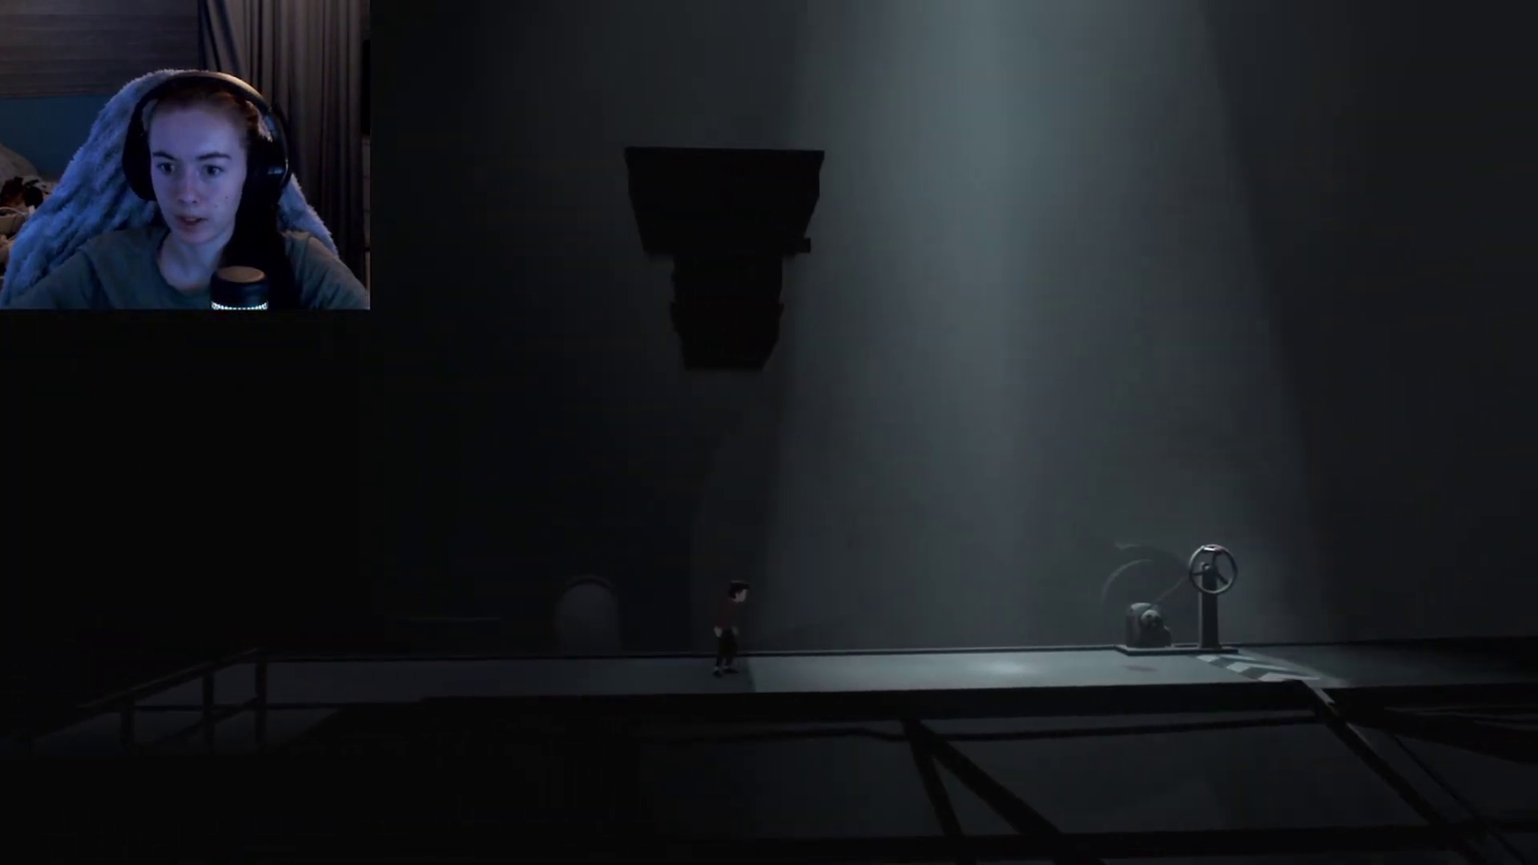
key("Left")
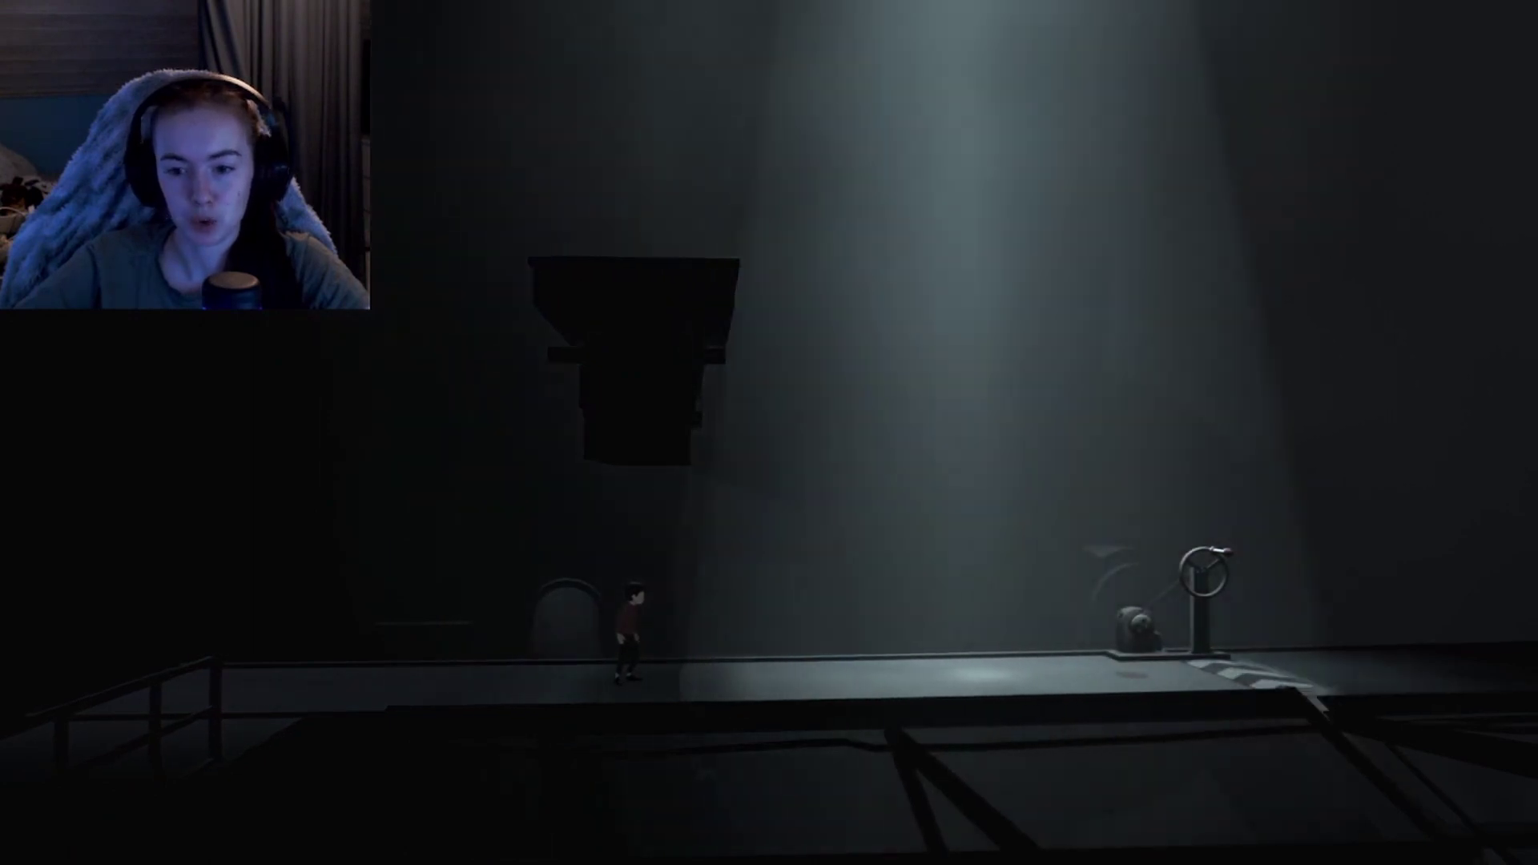
key("Right")
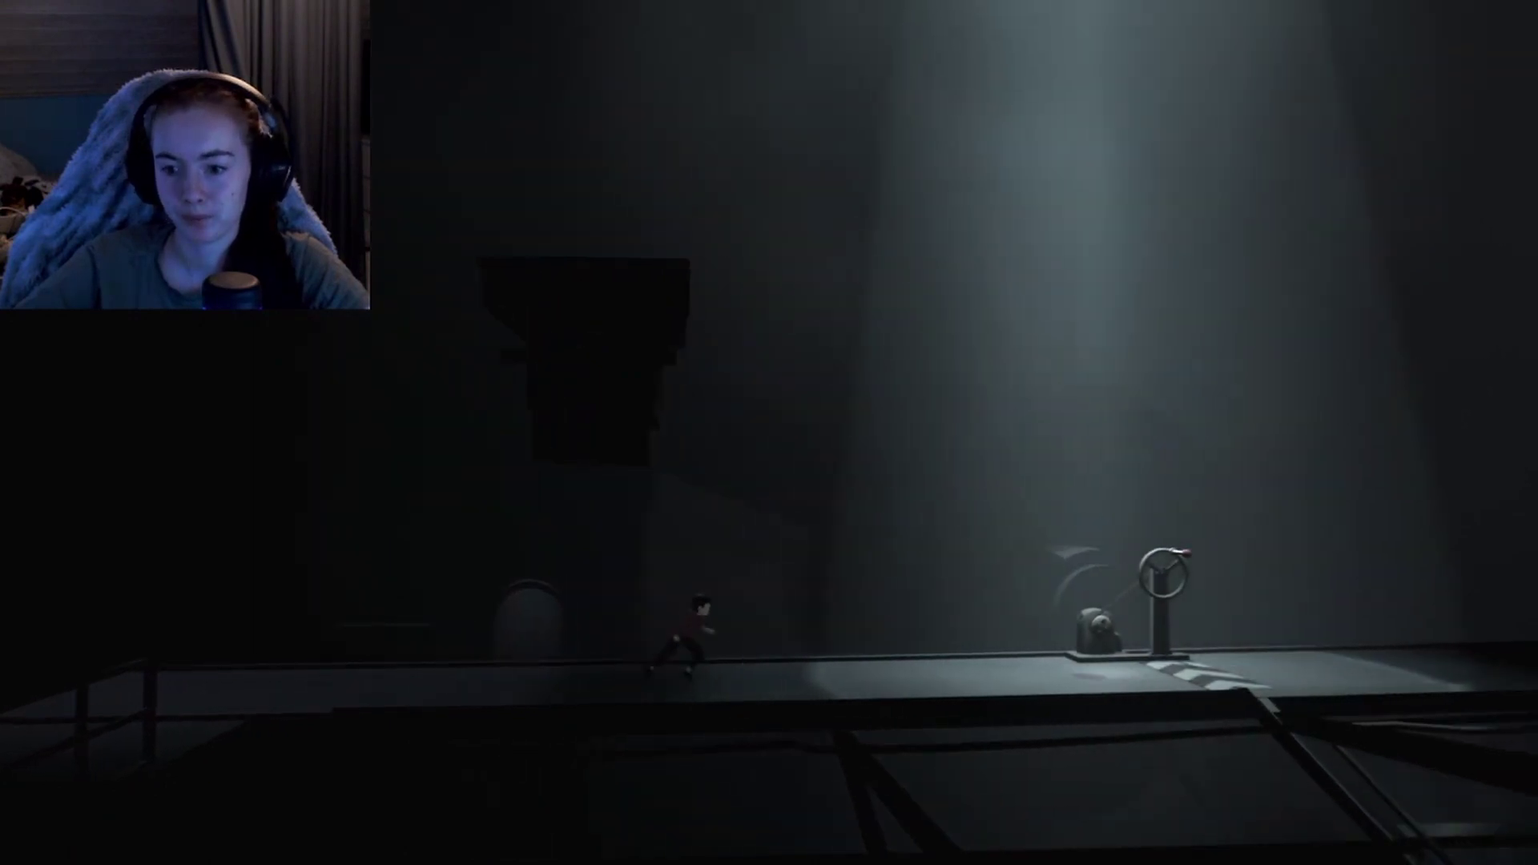
key("Right")
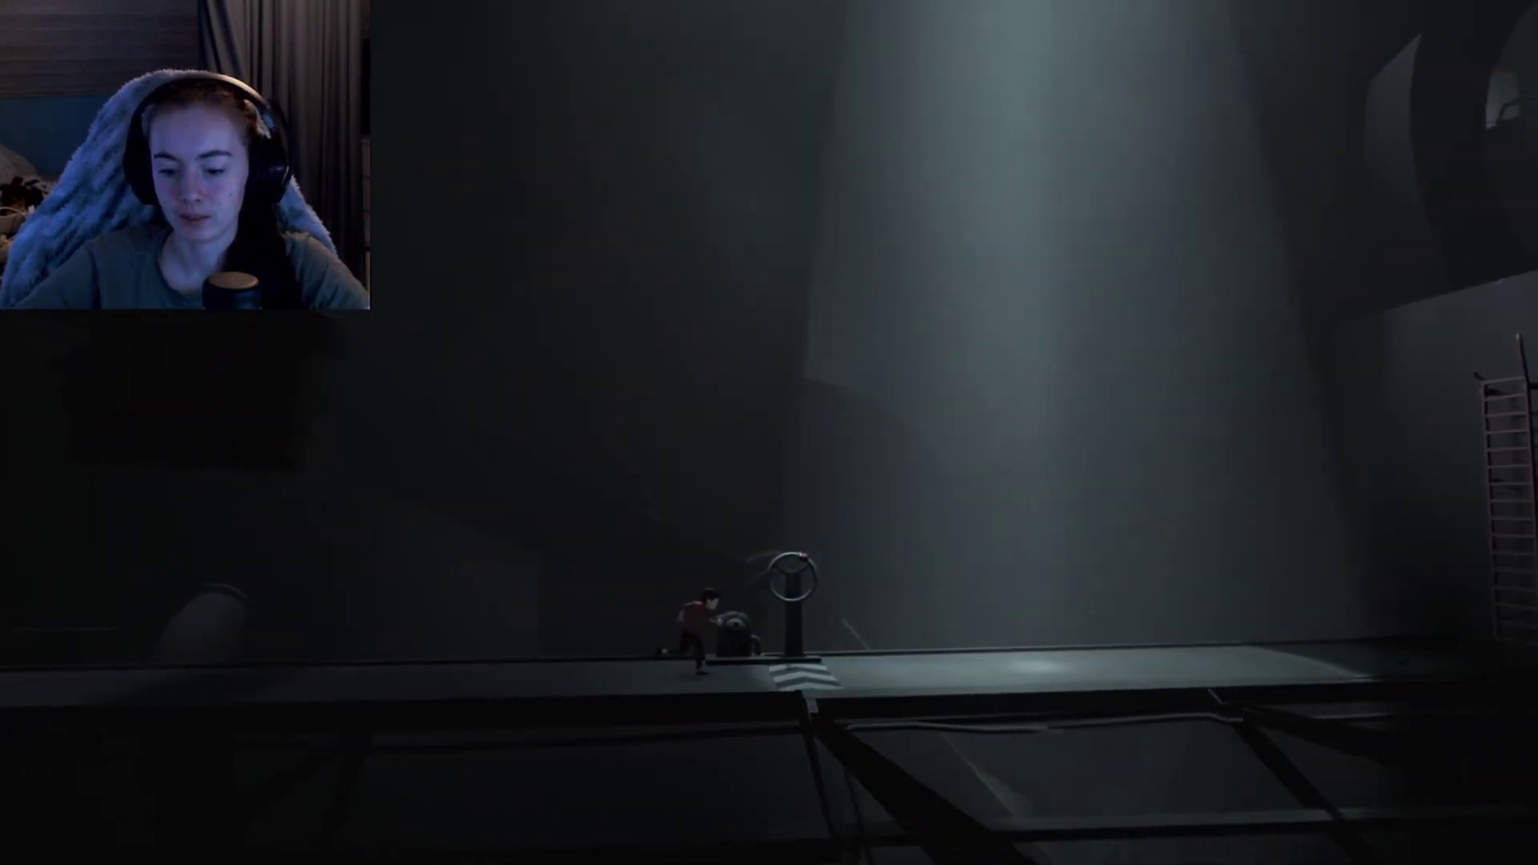
key("Right")
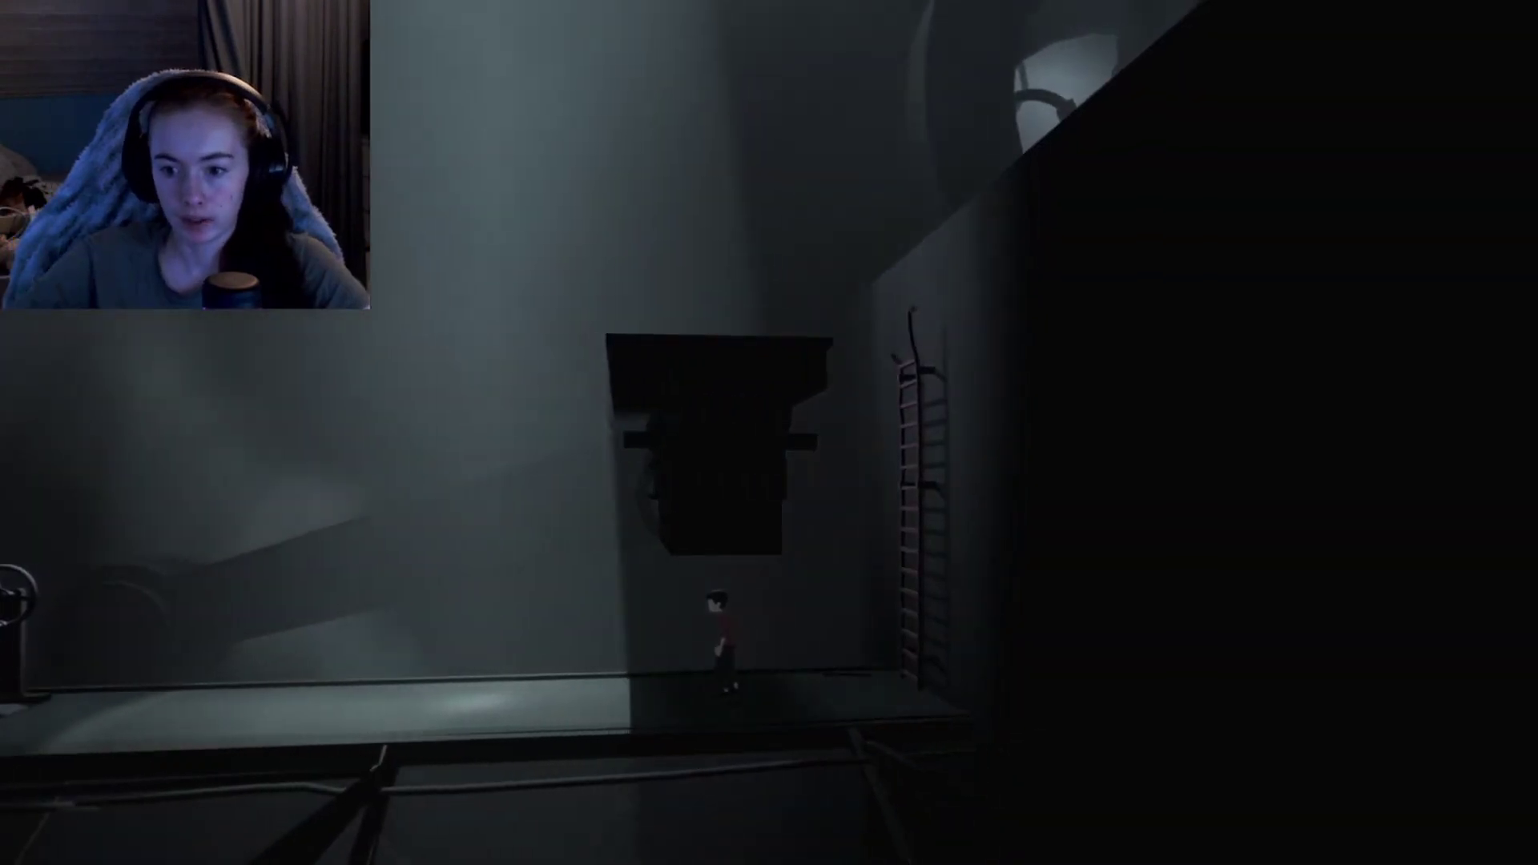
key("Right")
key("Right")
key("Up")
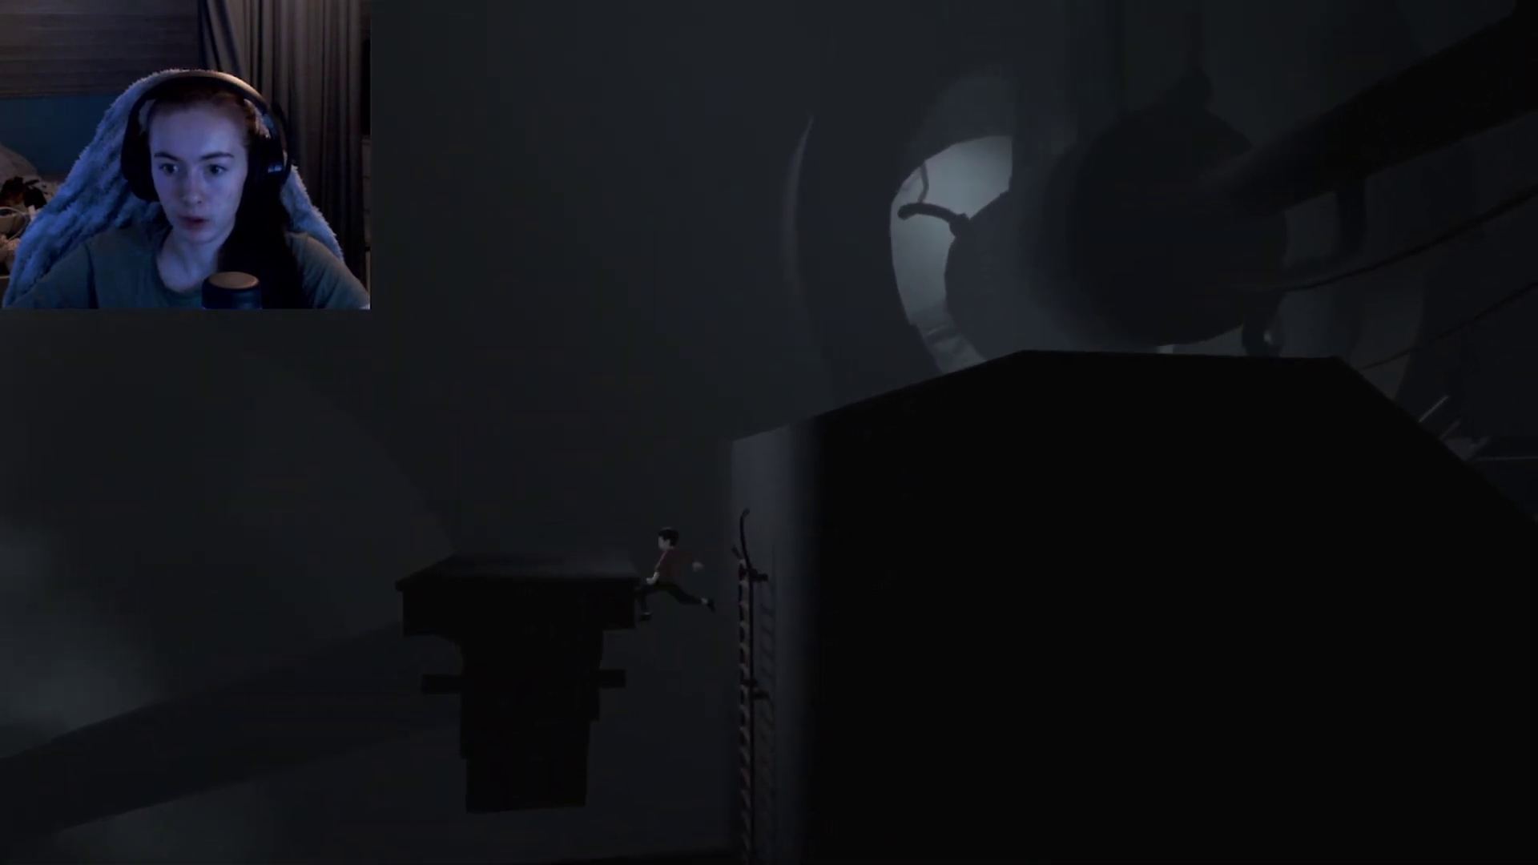
key("Right")
key("Up")
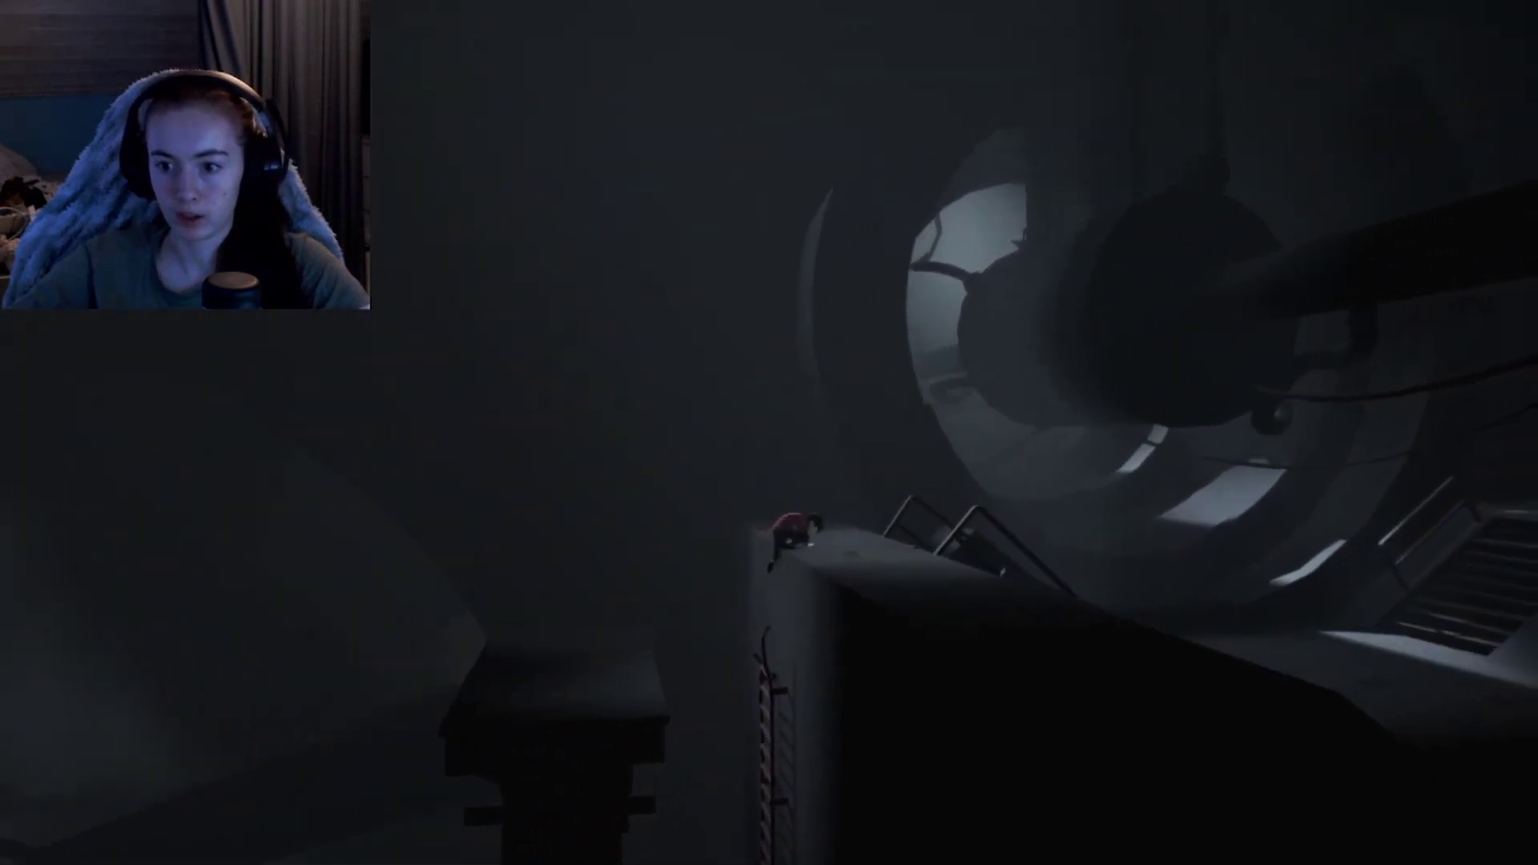
key("Right")
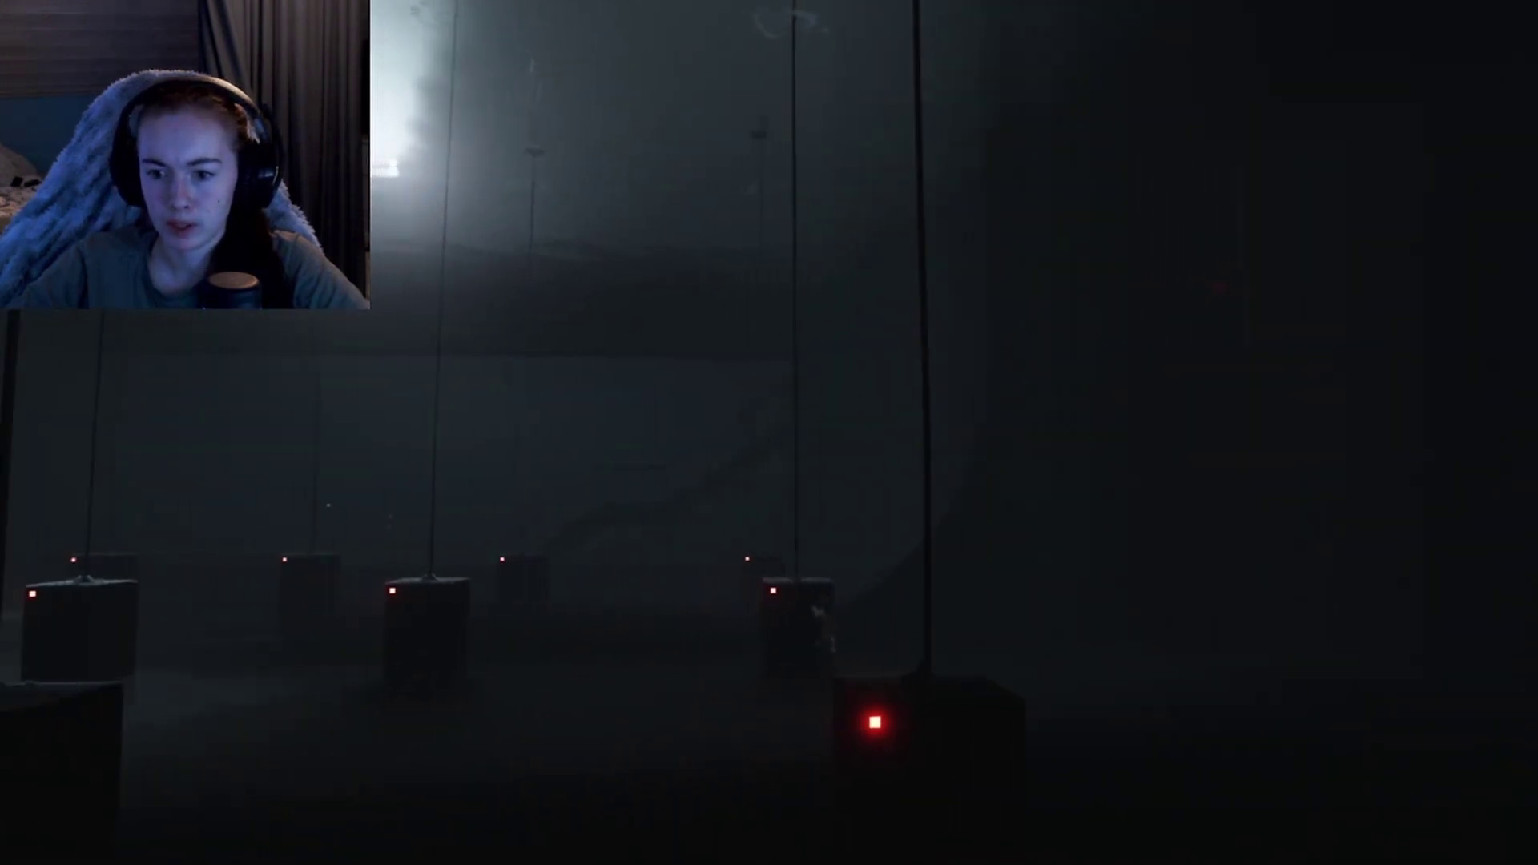
key("Left")
key("Left")
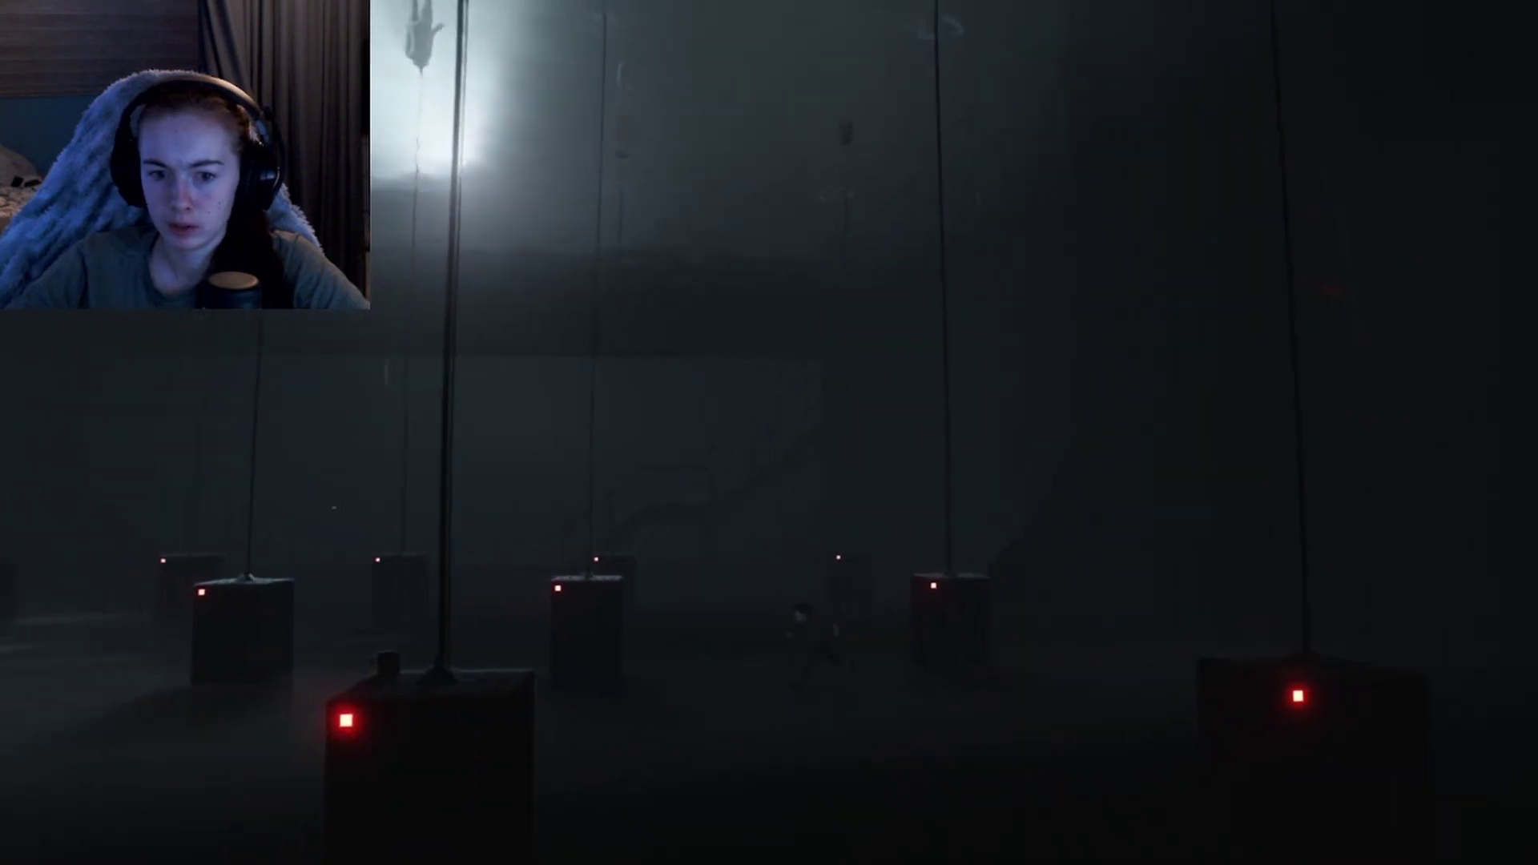
key("Left")
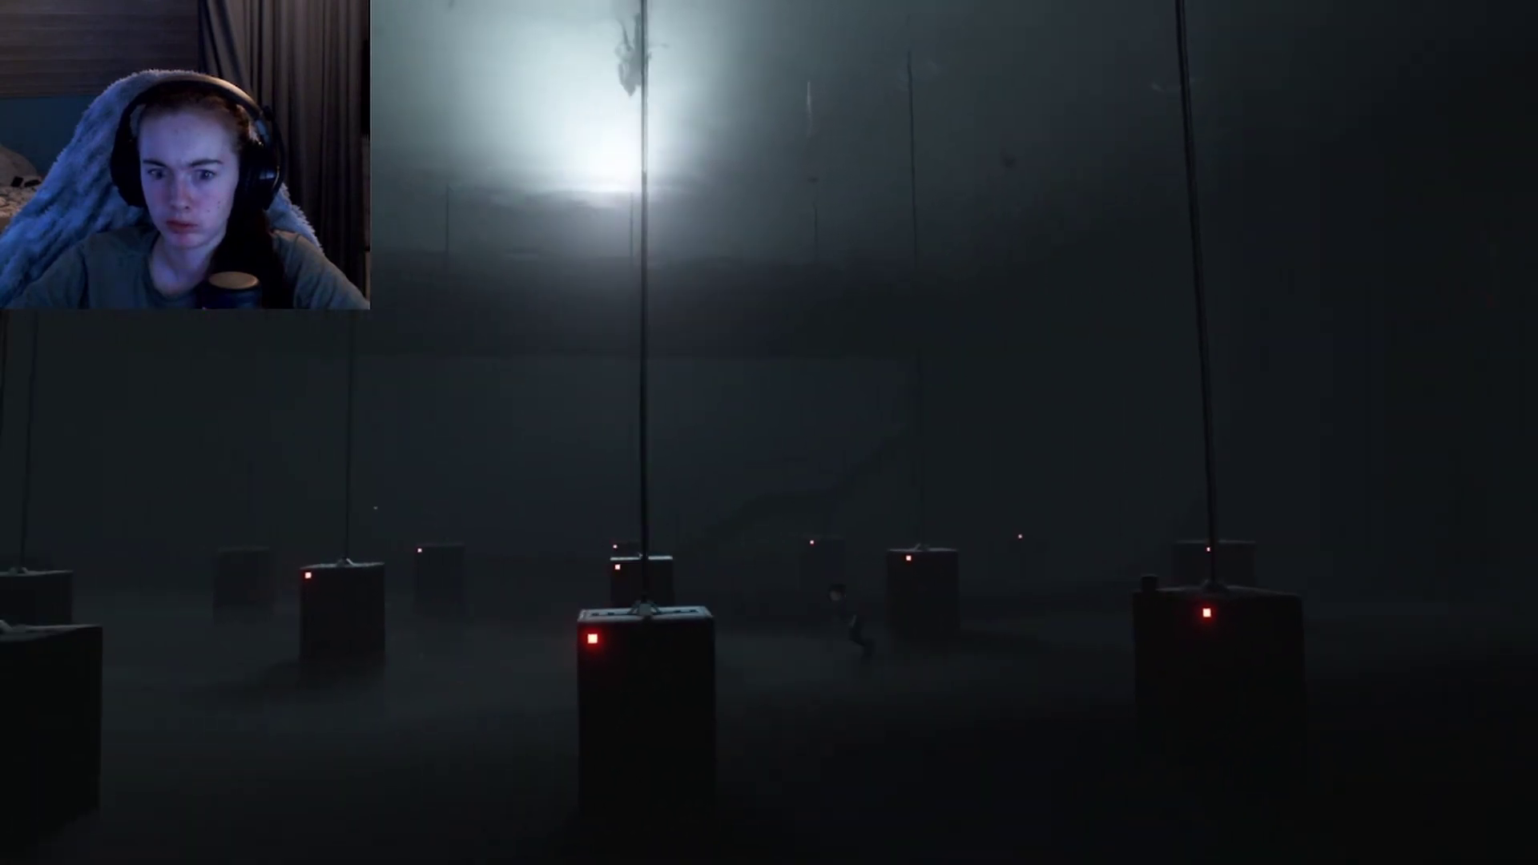
key("Left")
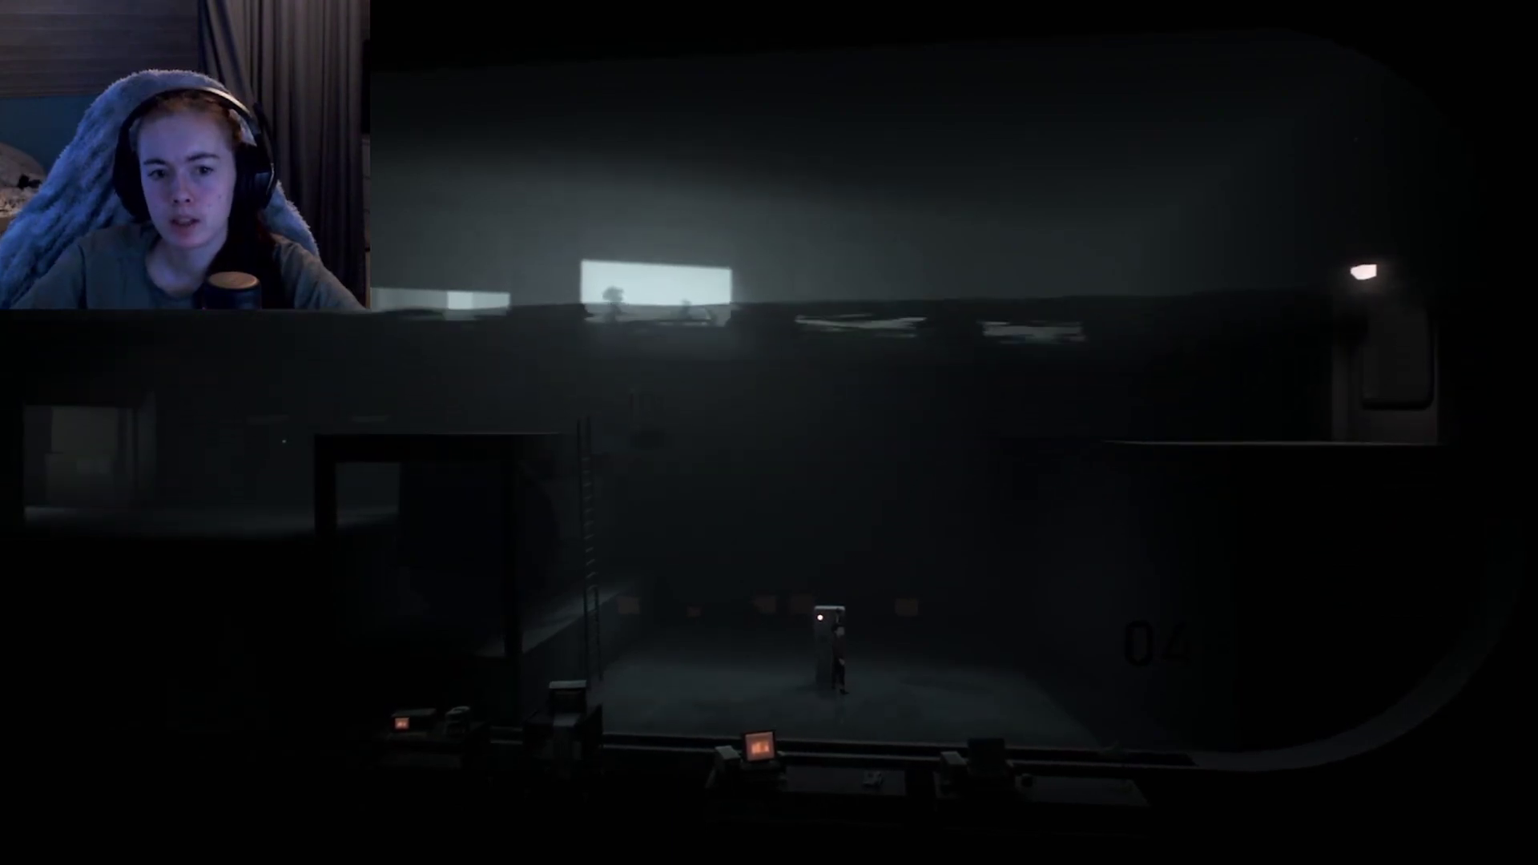
key("Left")
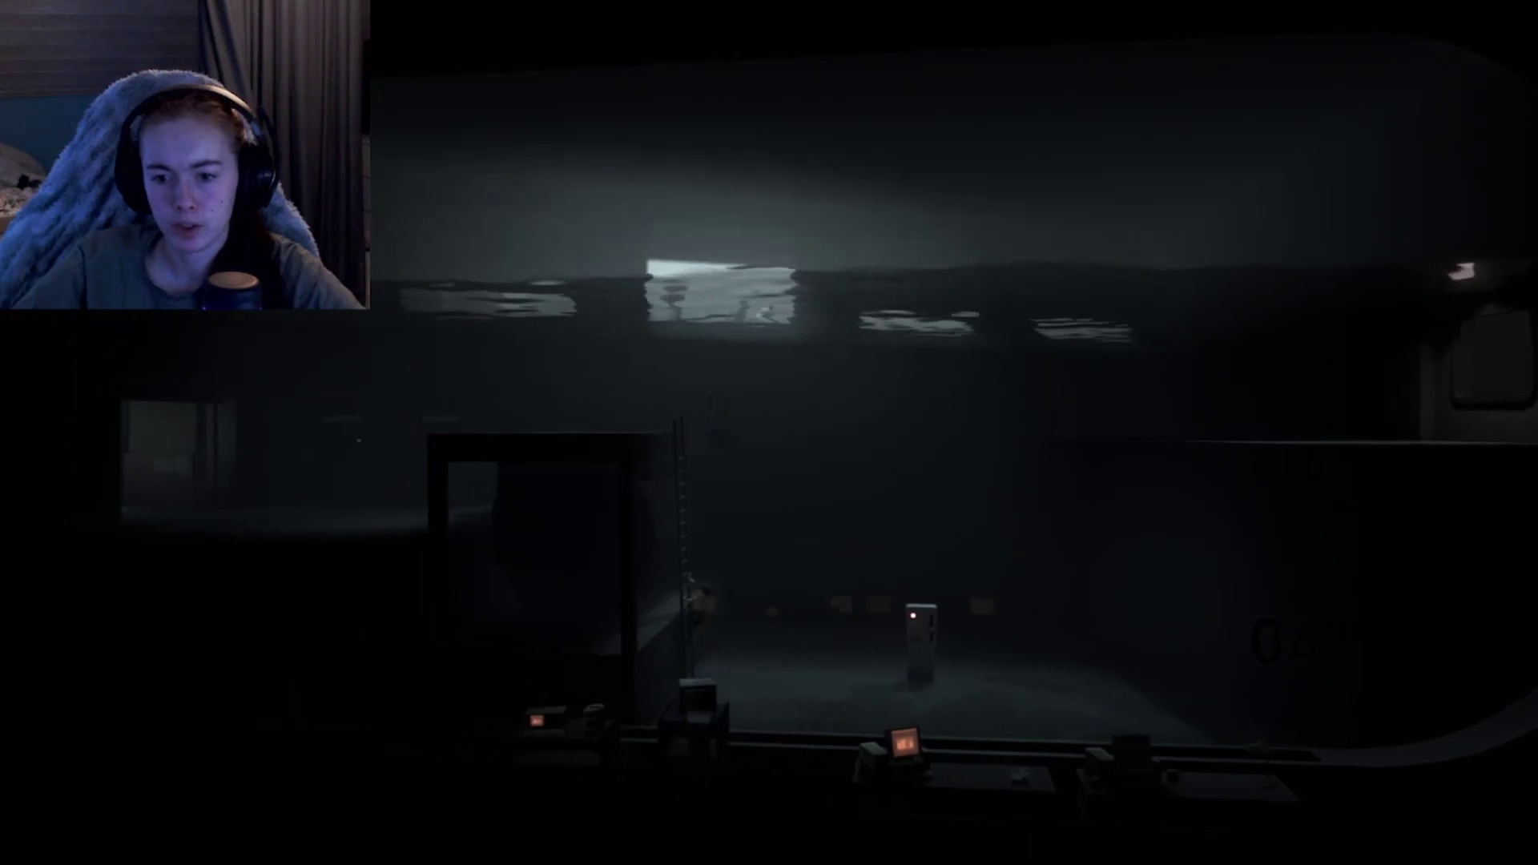
key("Up")
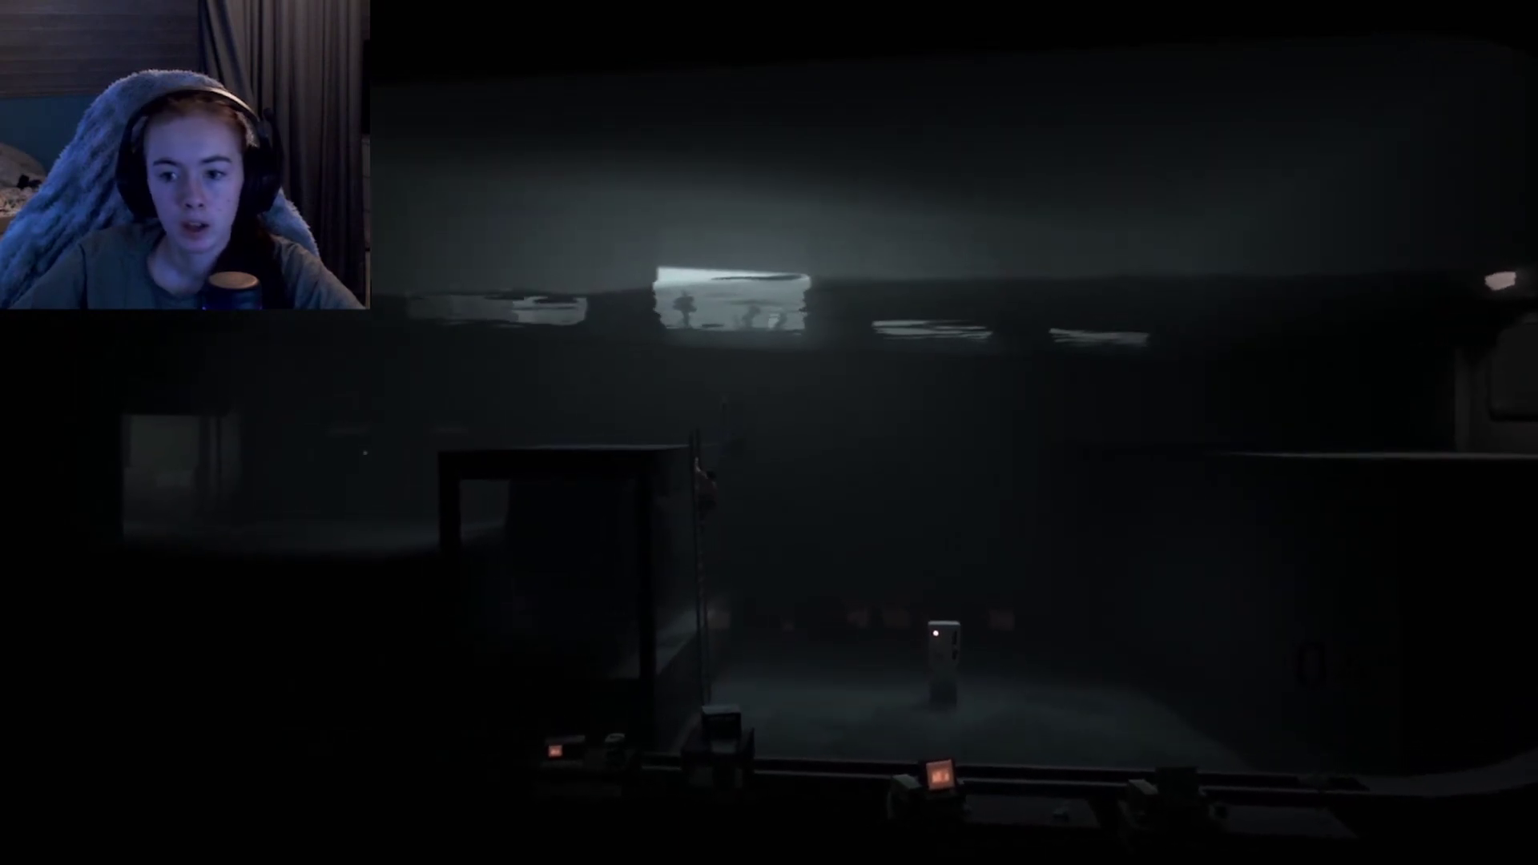
key("Left")
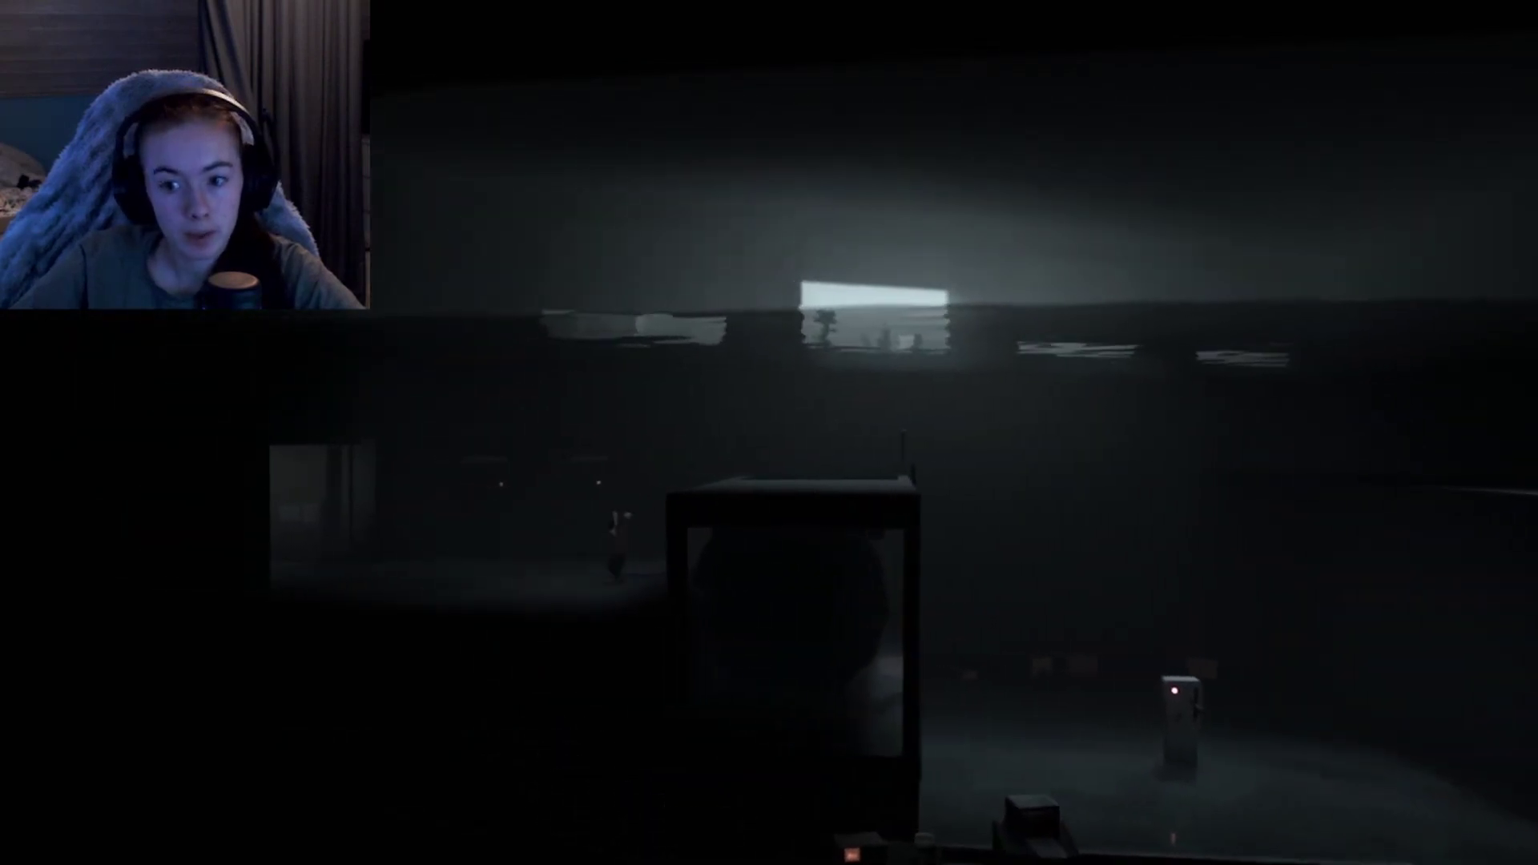
key("Left")
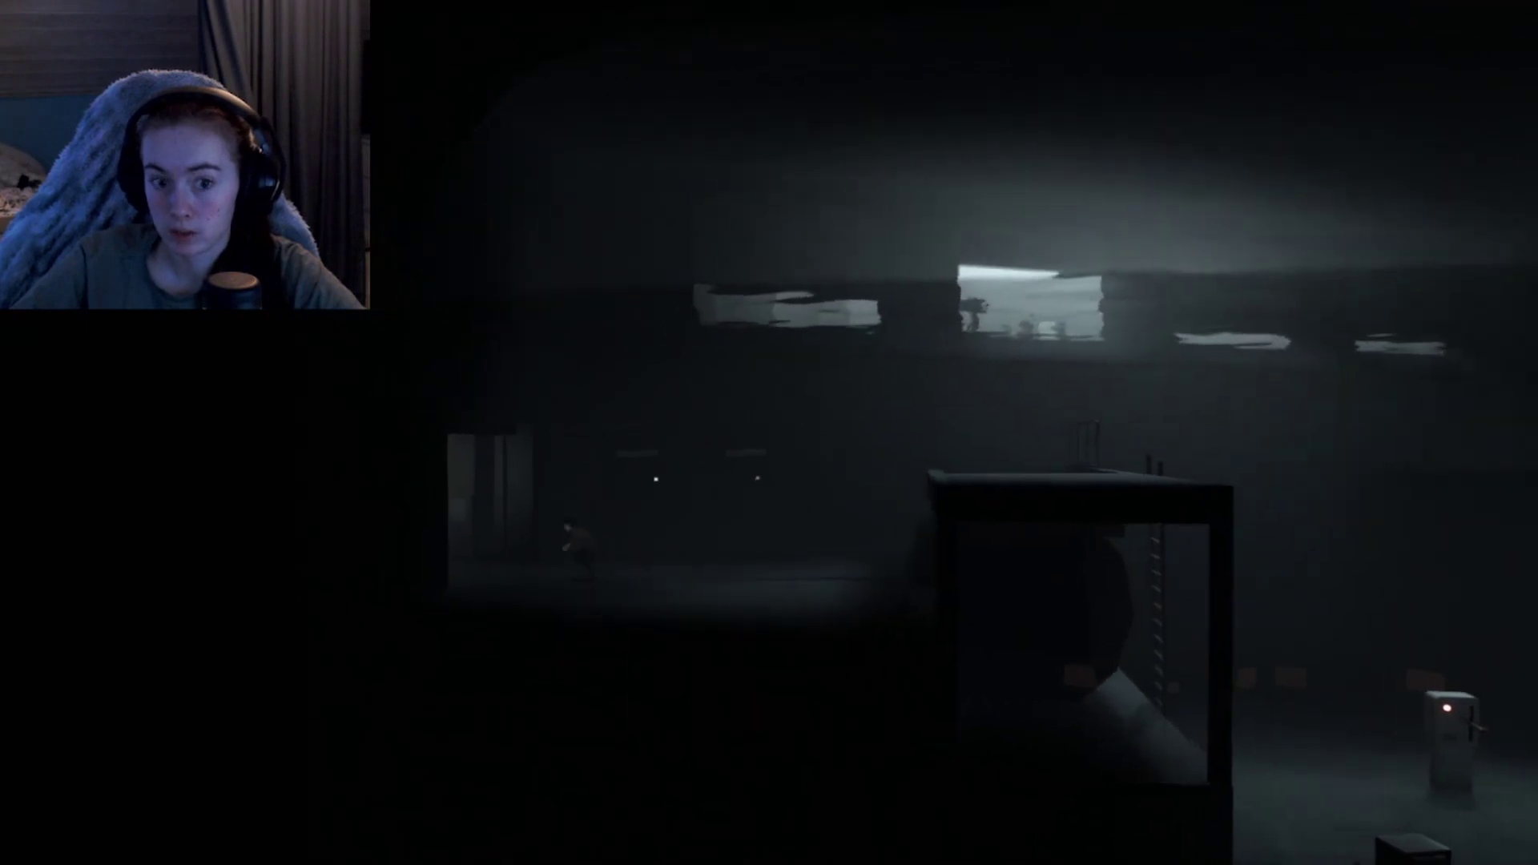
key("Left")
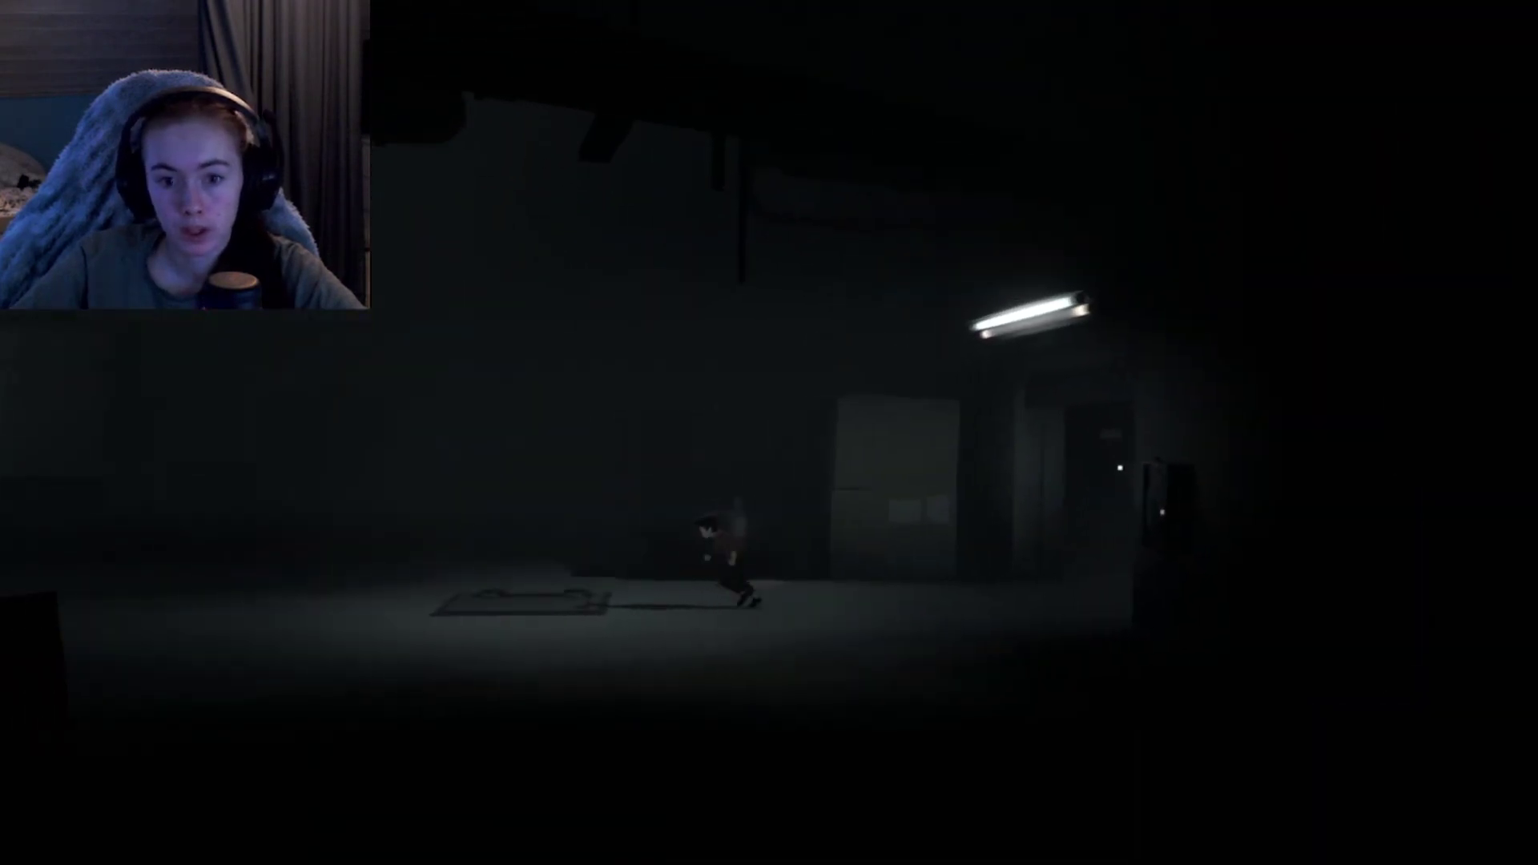
key("Left")
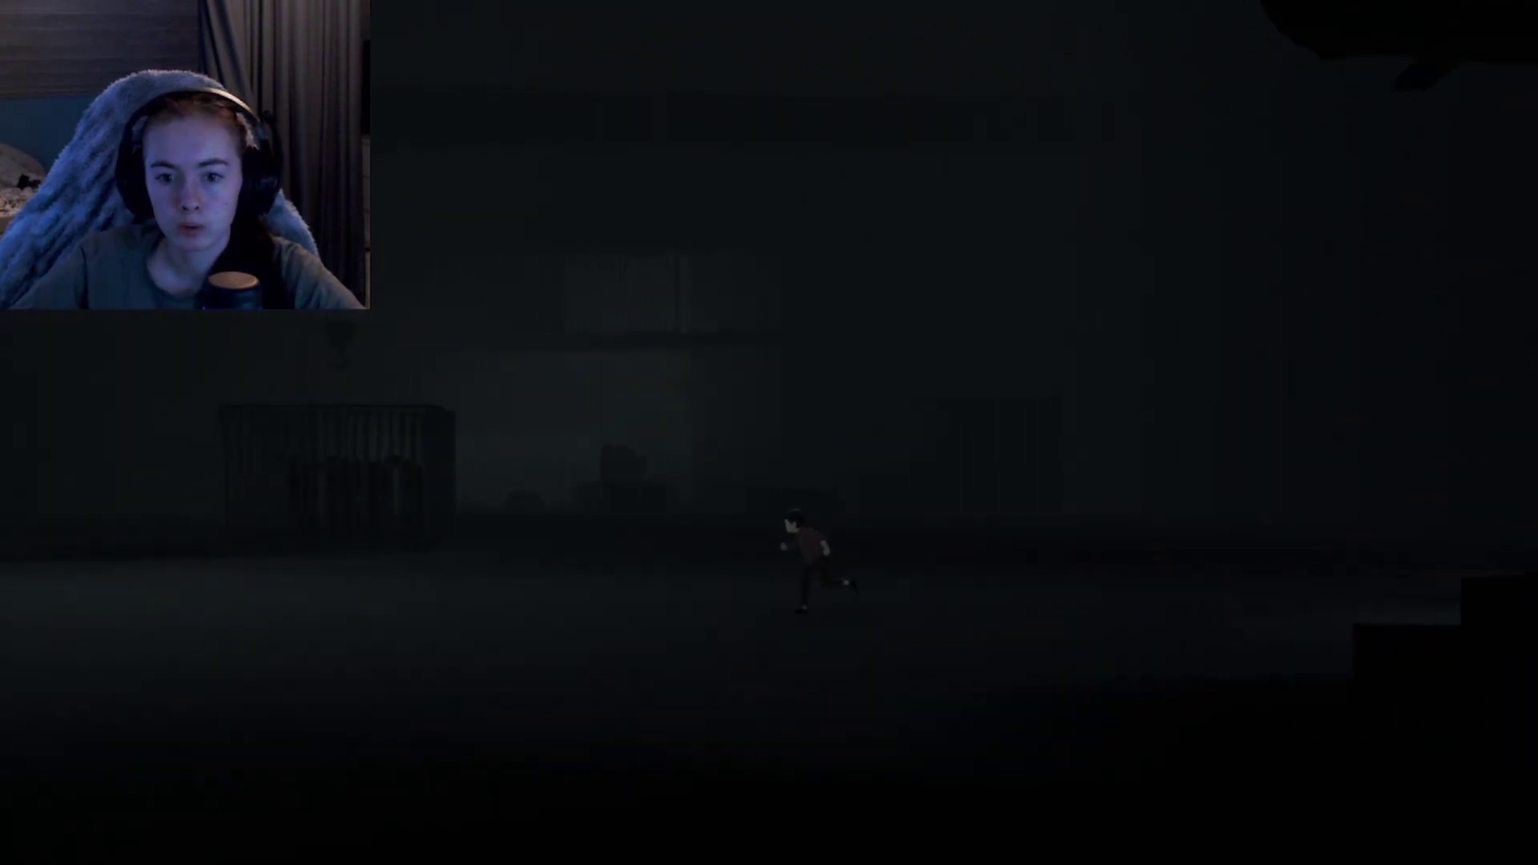
key("Left")
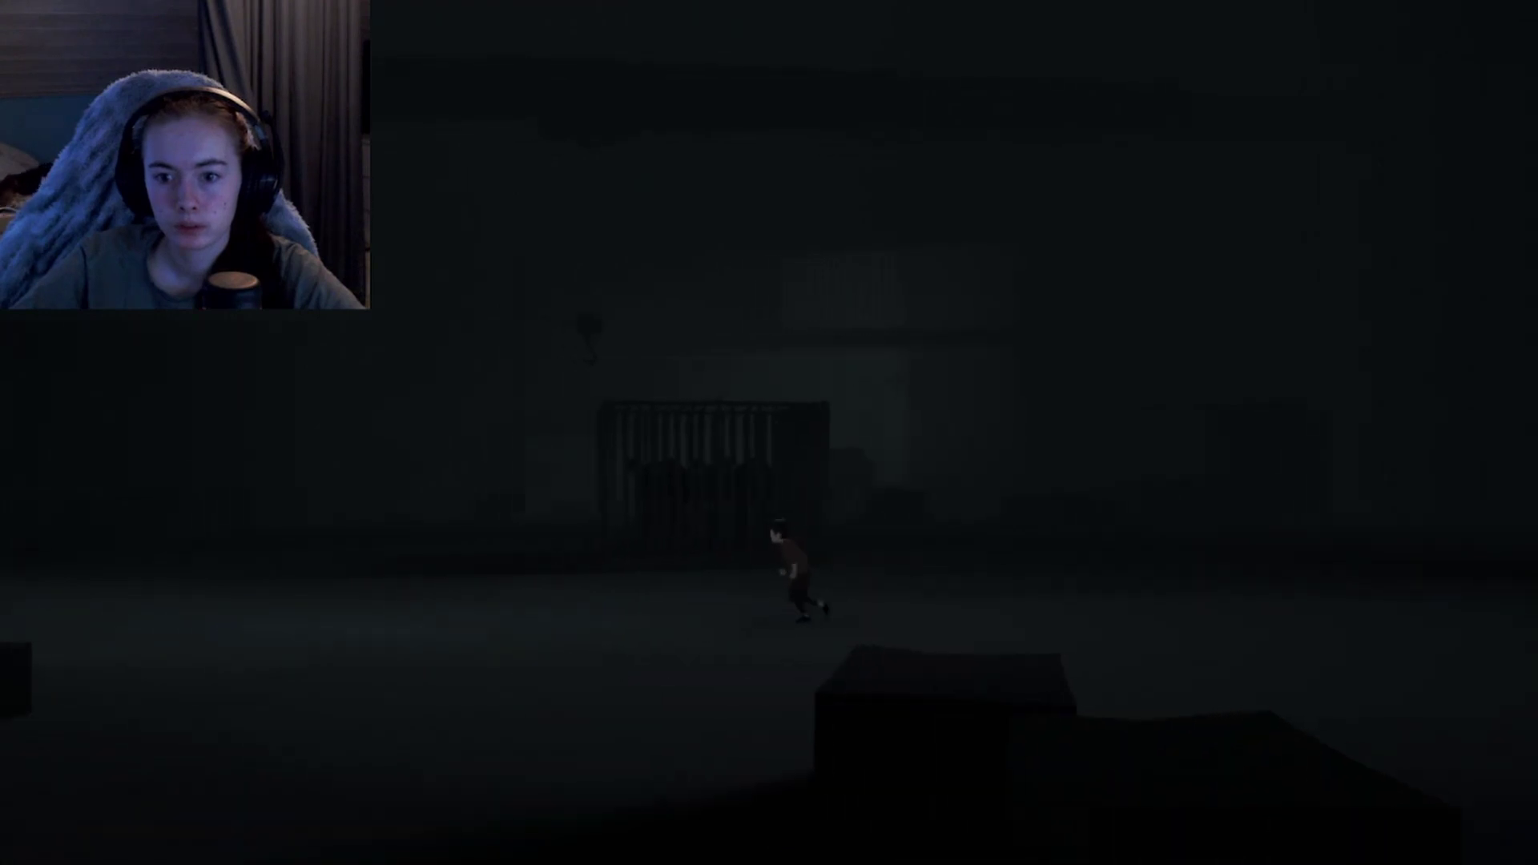
key("Left")
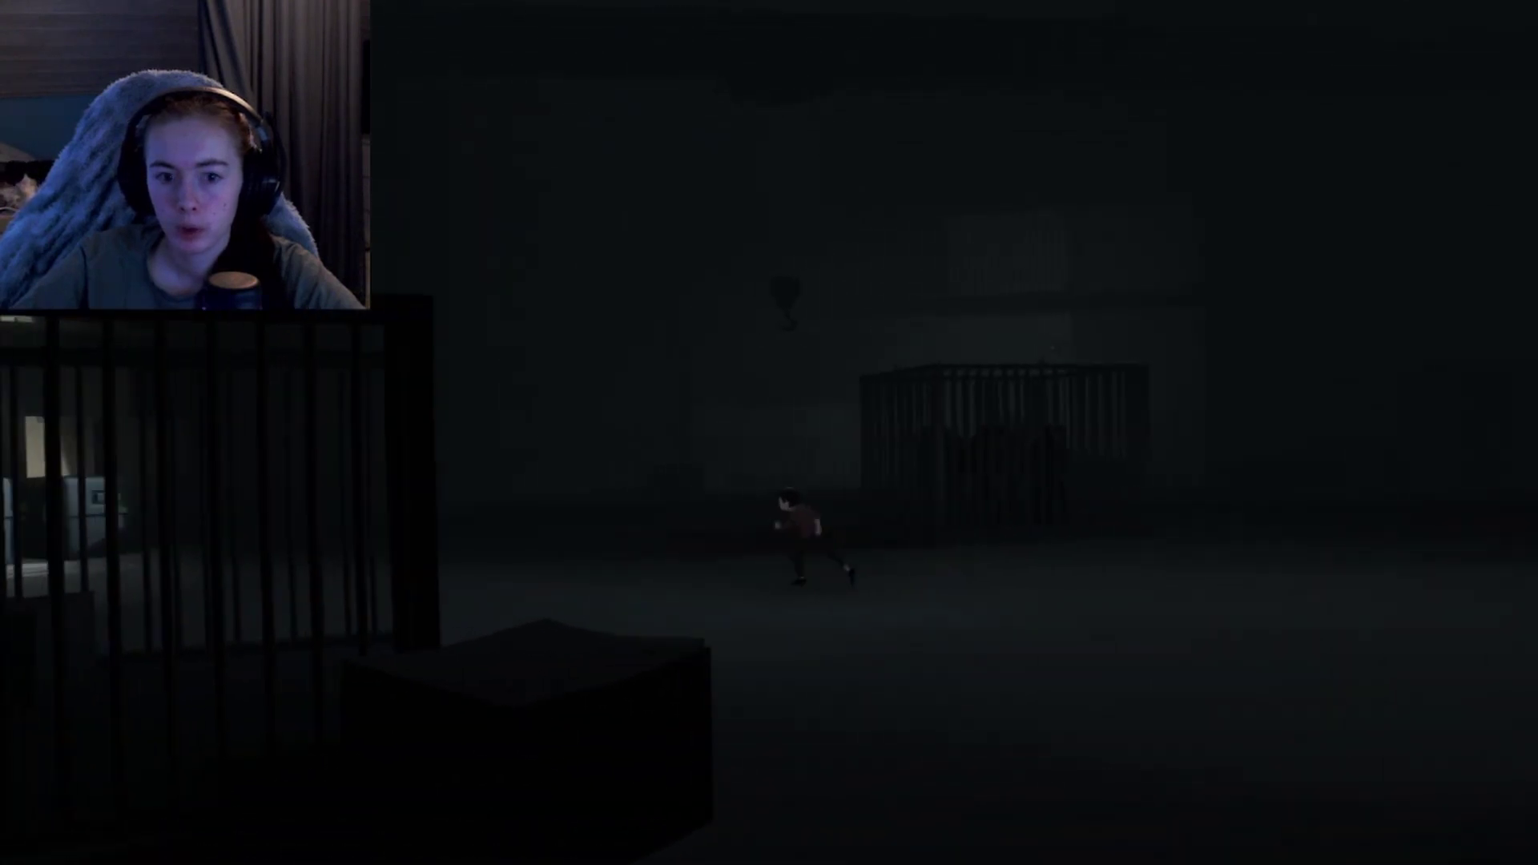
key("Left")
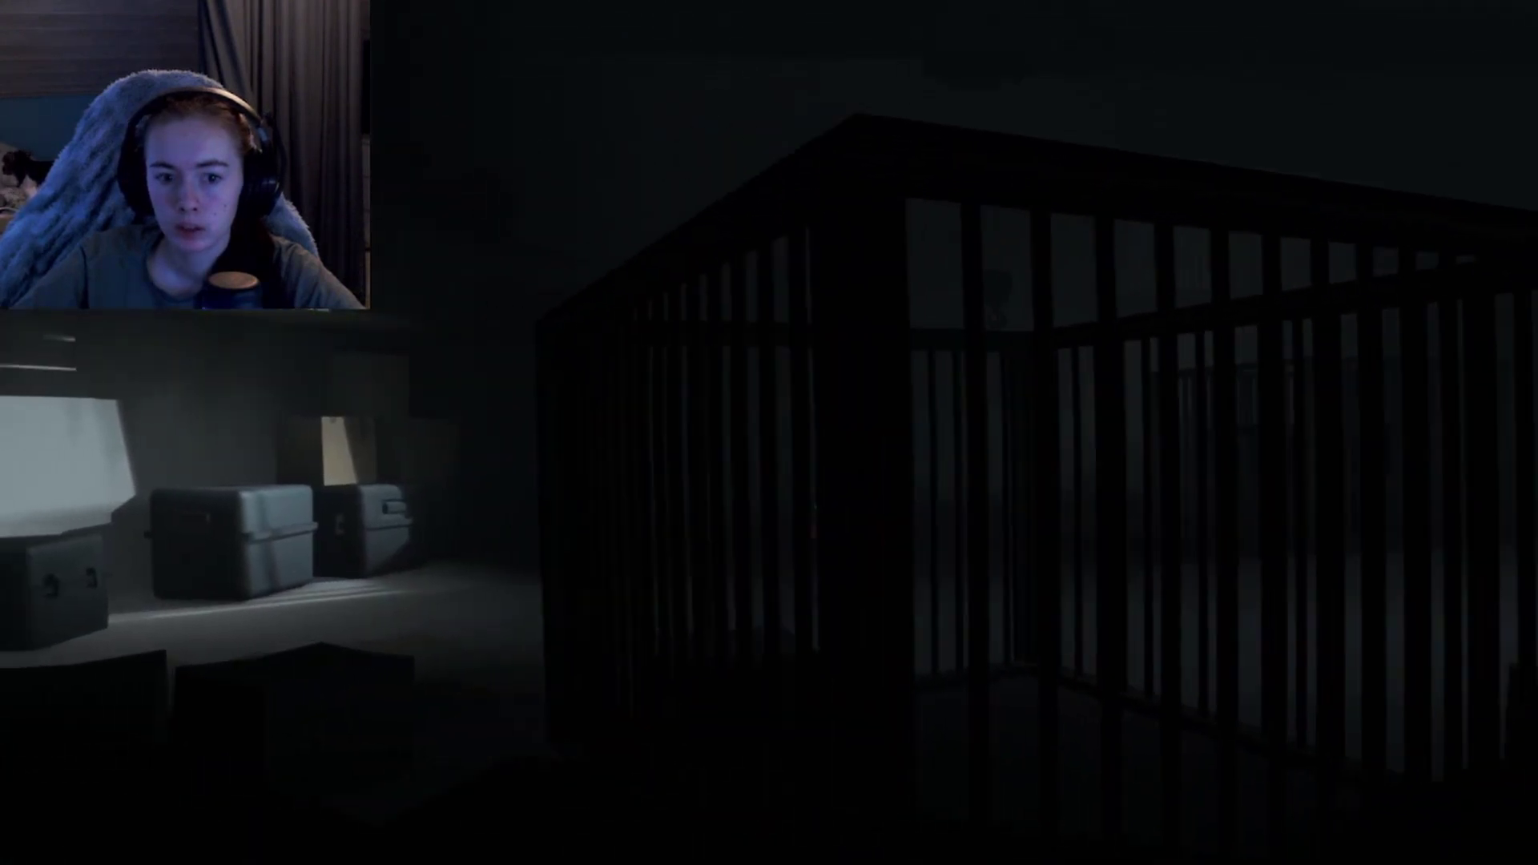
key("Left")
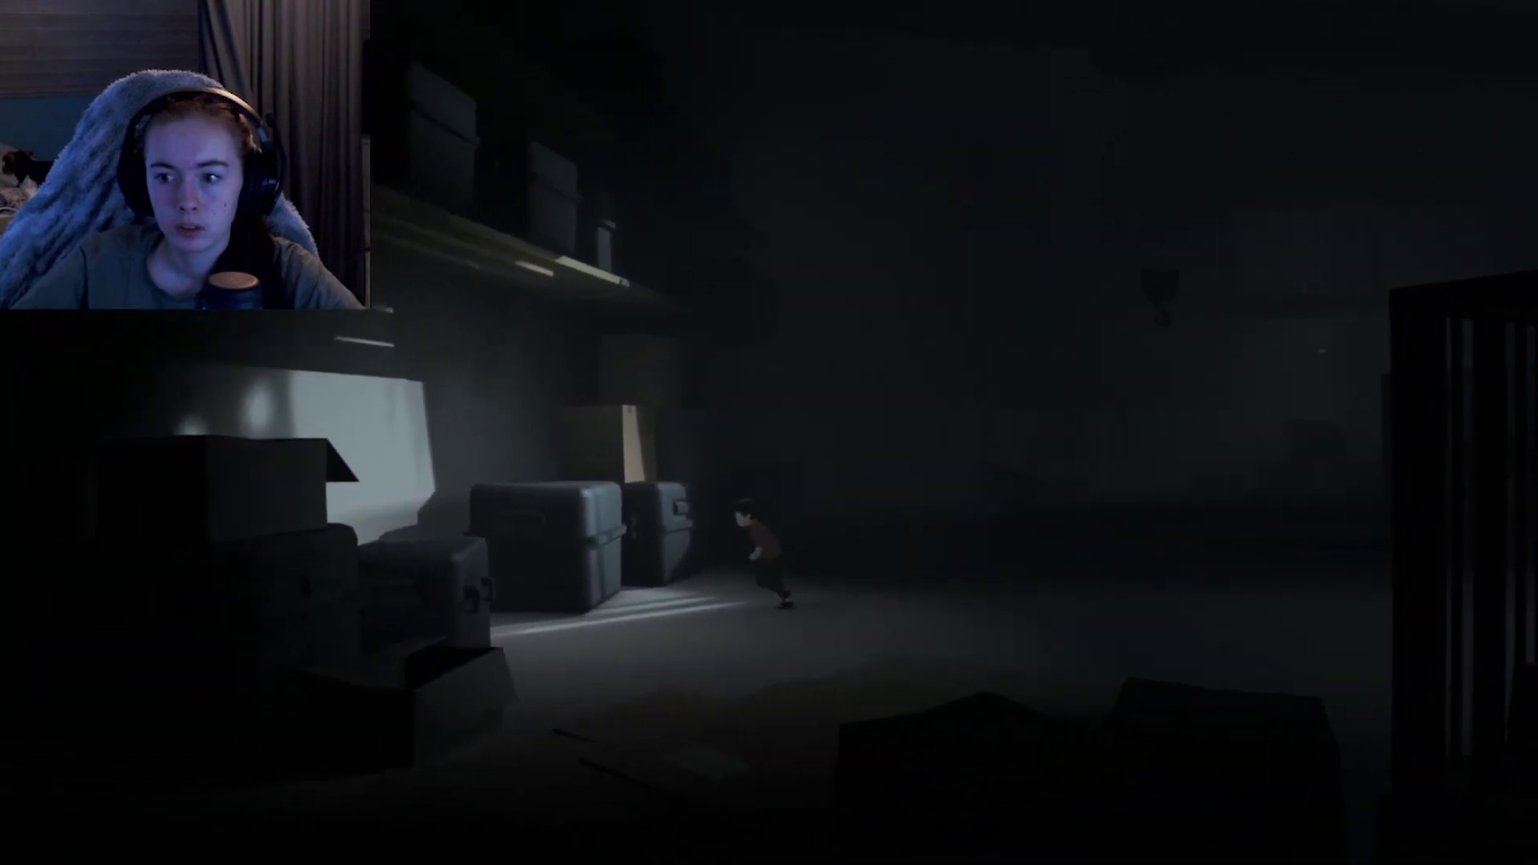
key("Left")
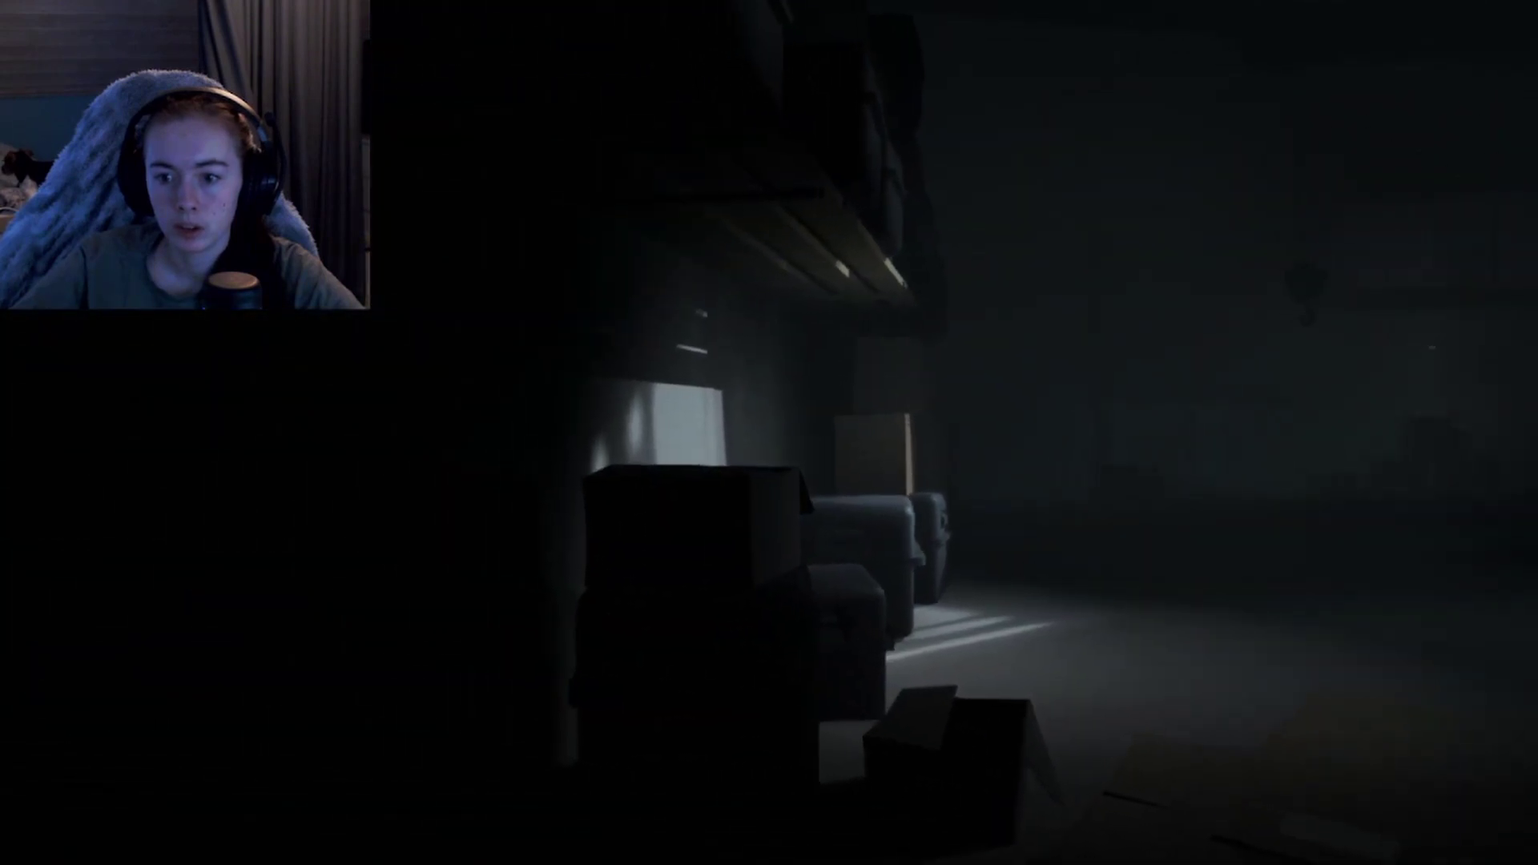
key("Right")
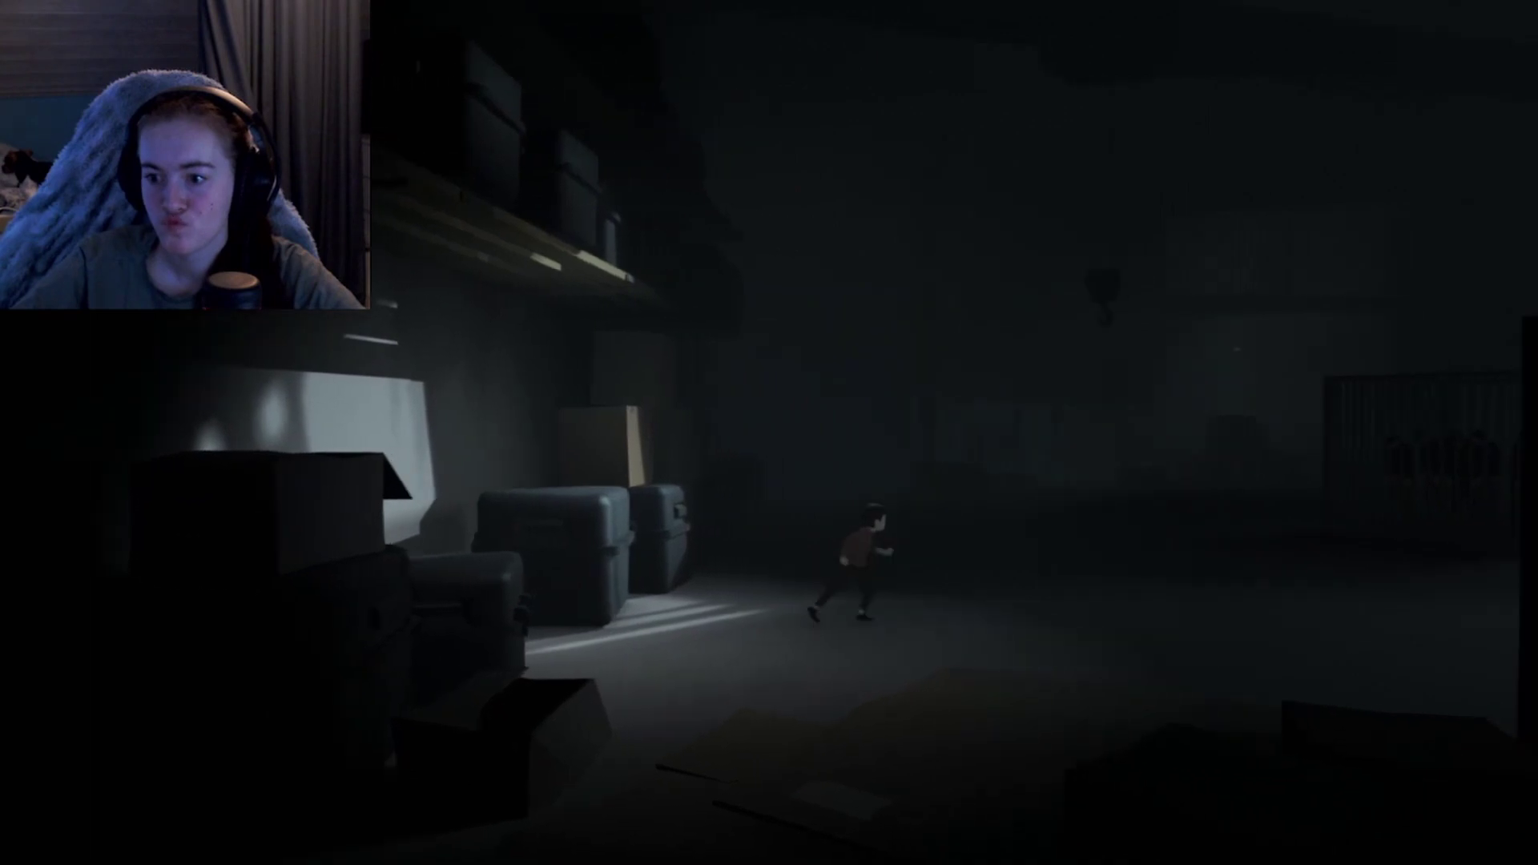
key("Right")
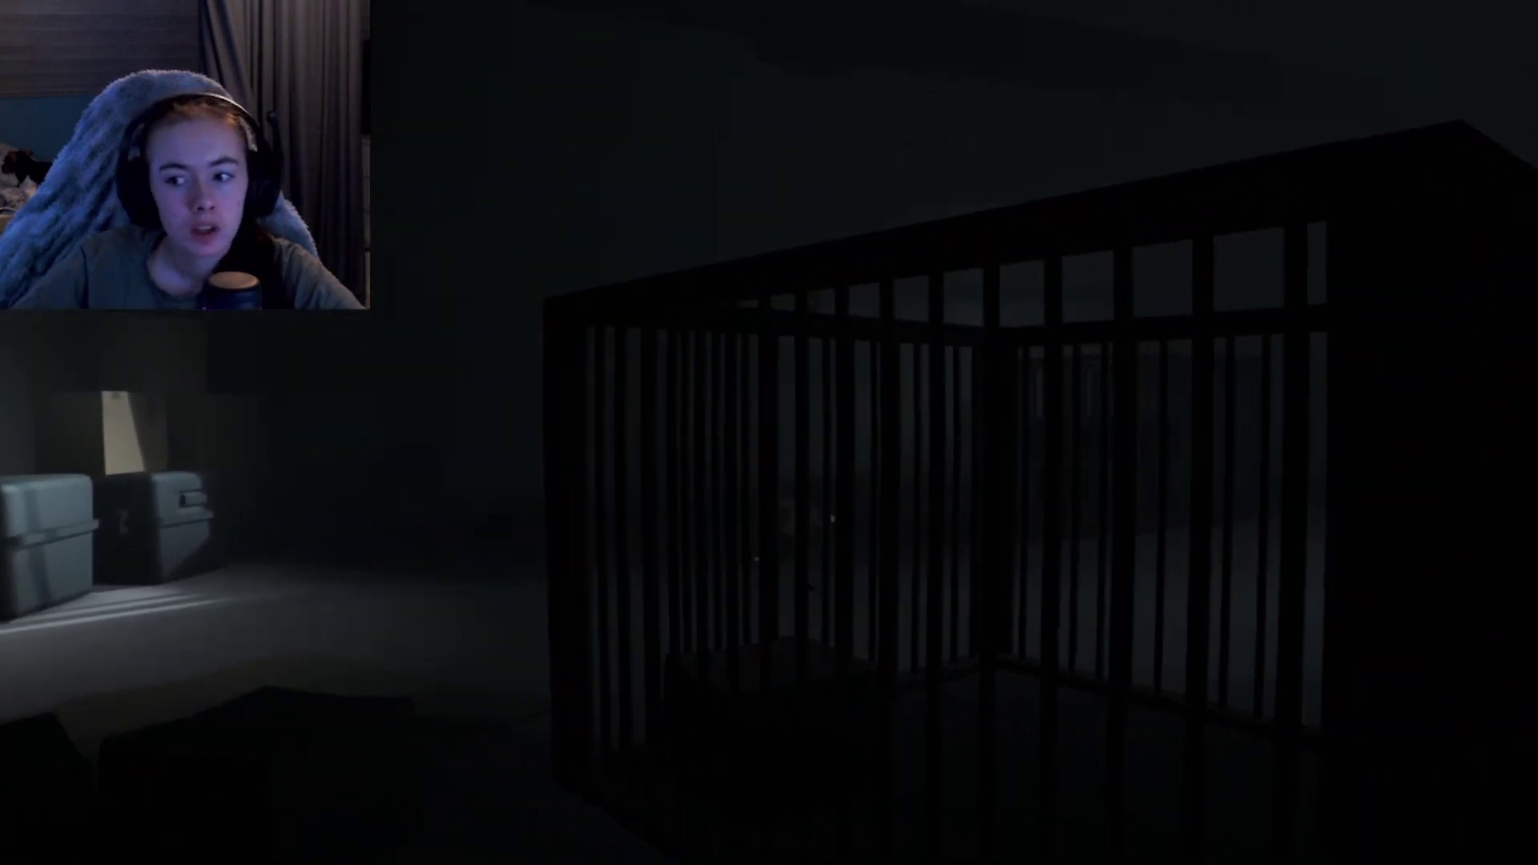
key("Right")
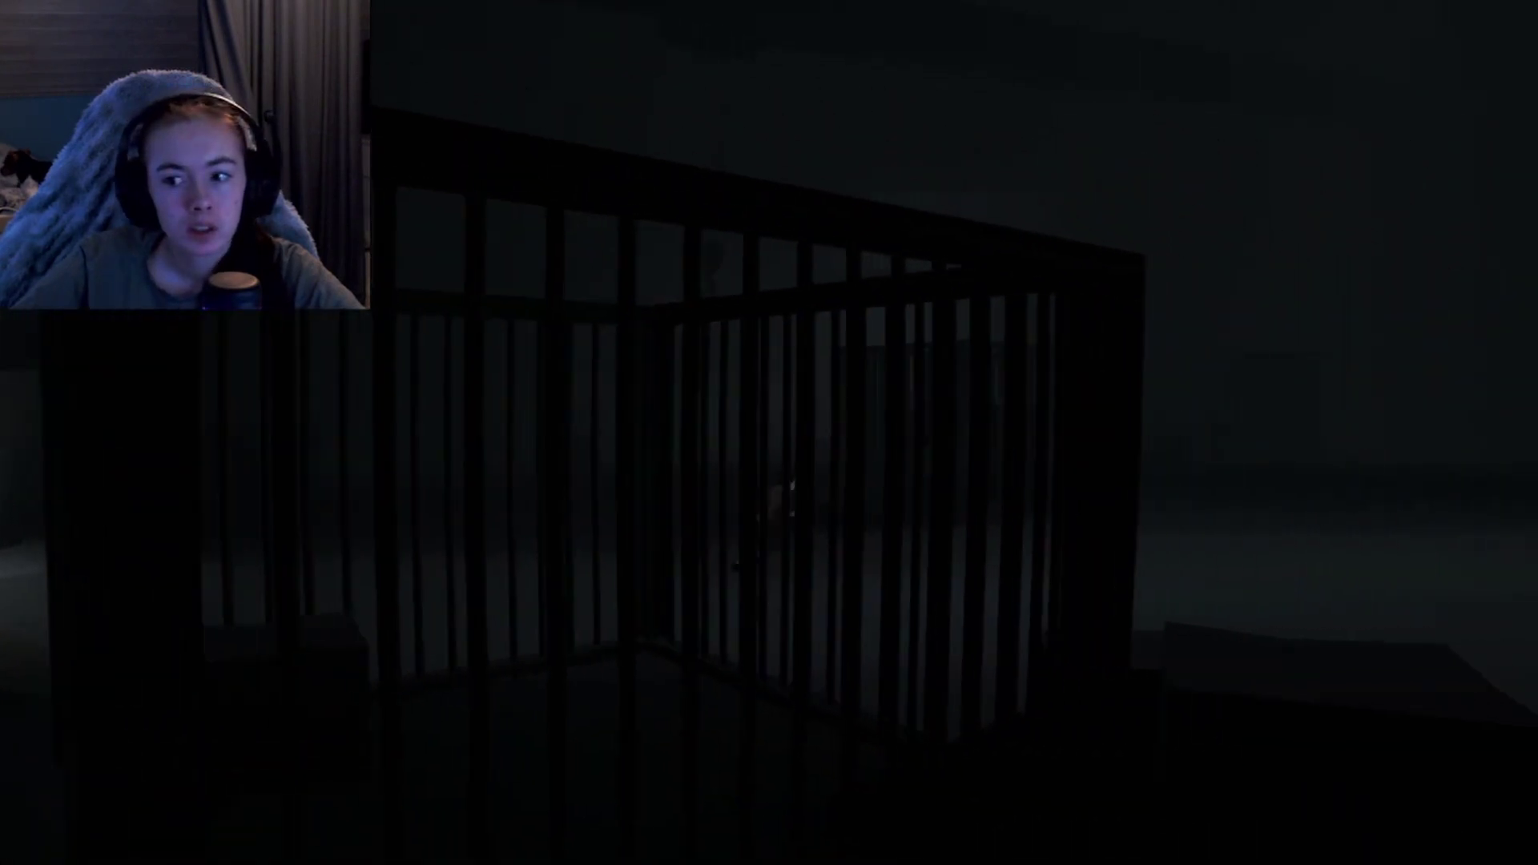
key("Right")
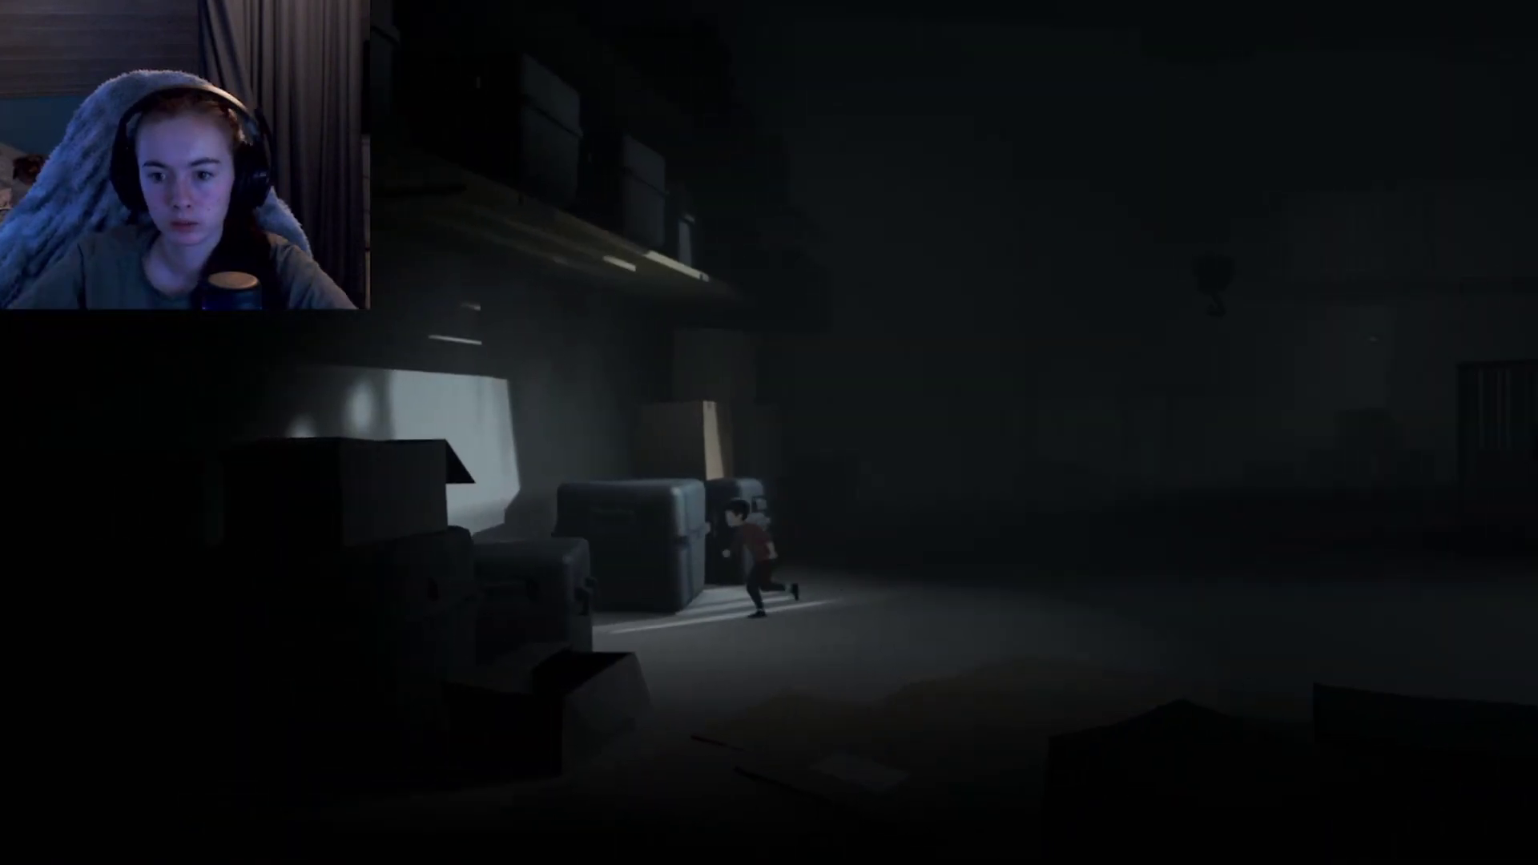
key("Right")
key("Right")
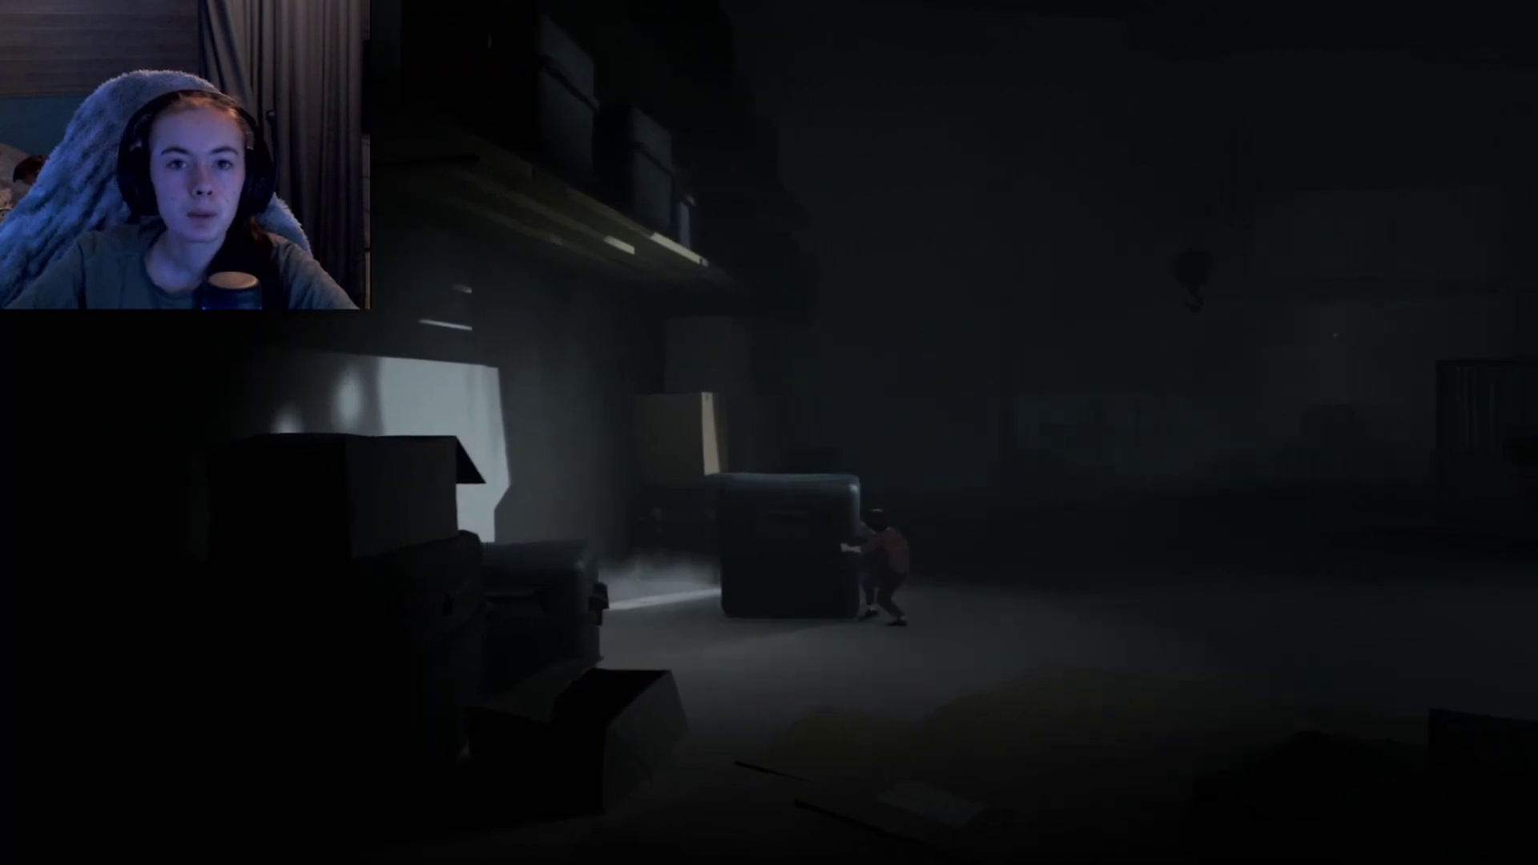
key("Right")
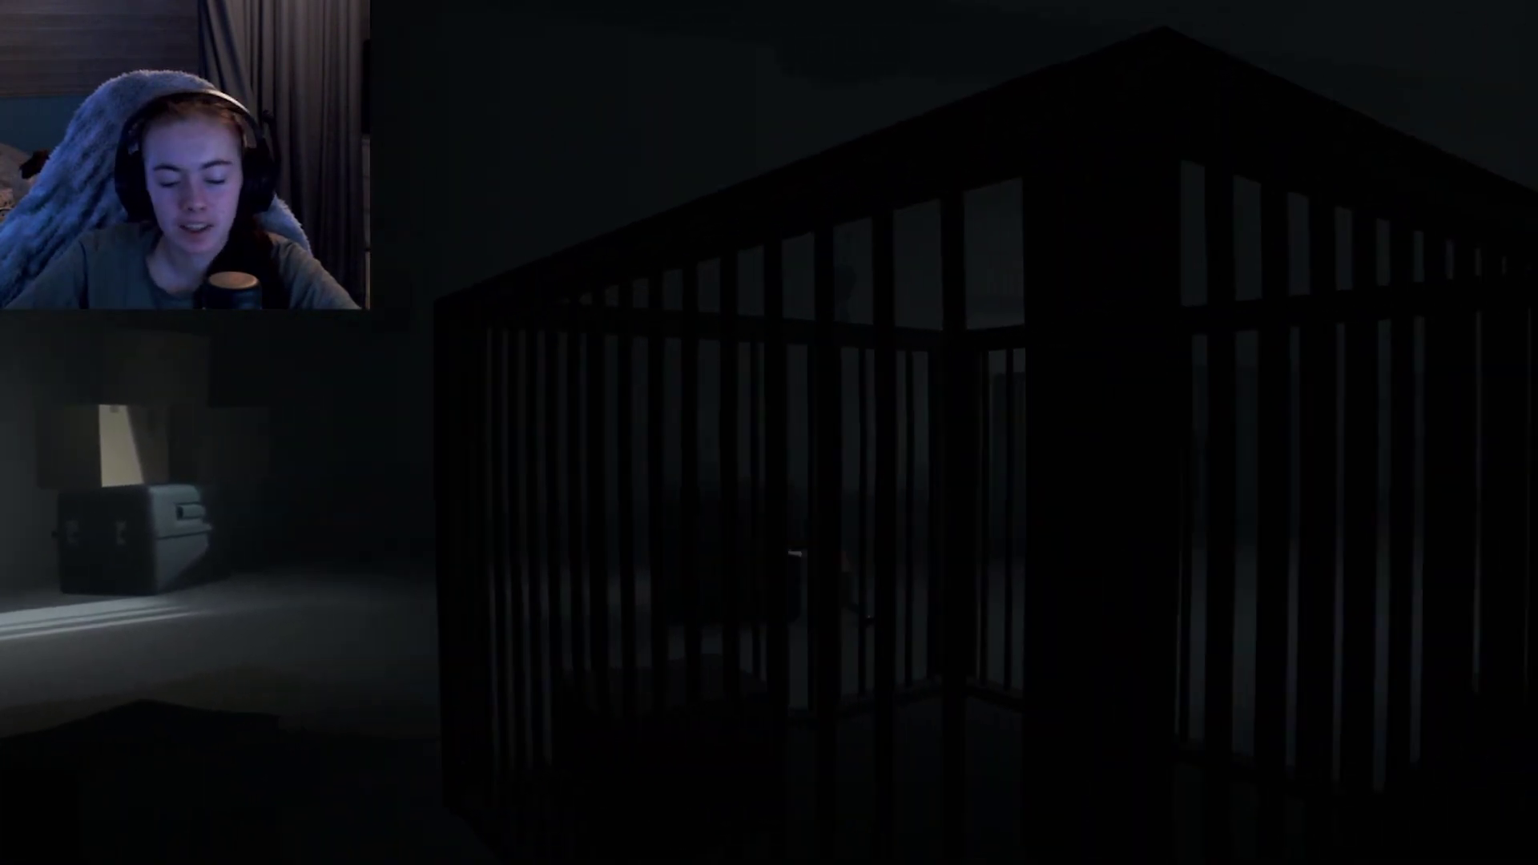
key("Right")
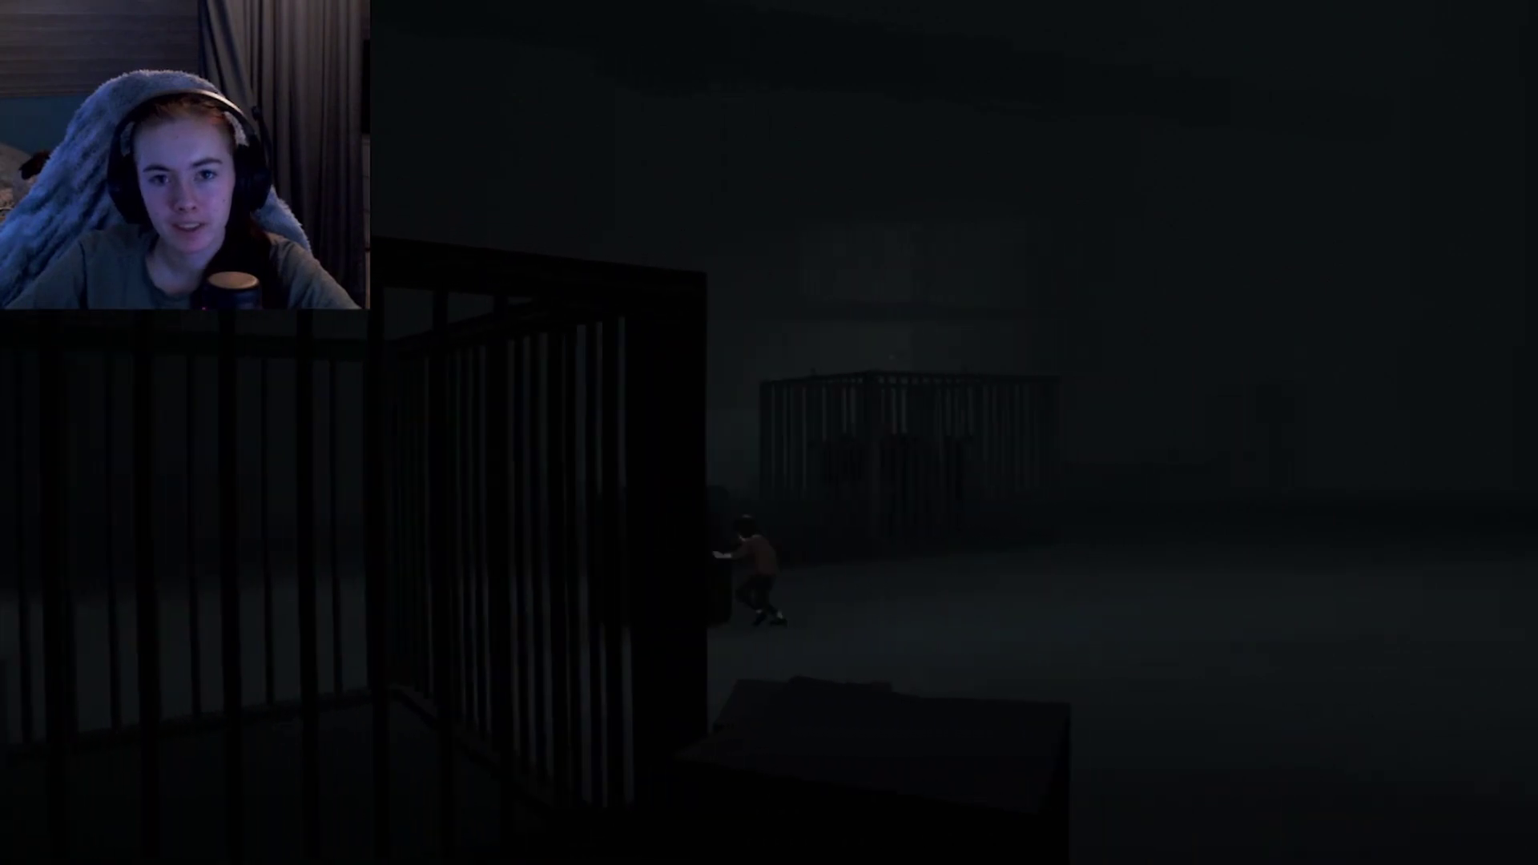
key("Right")
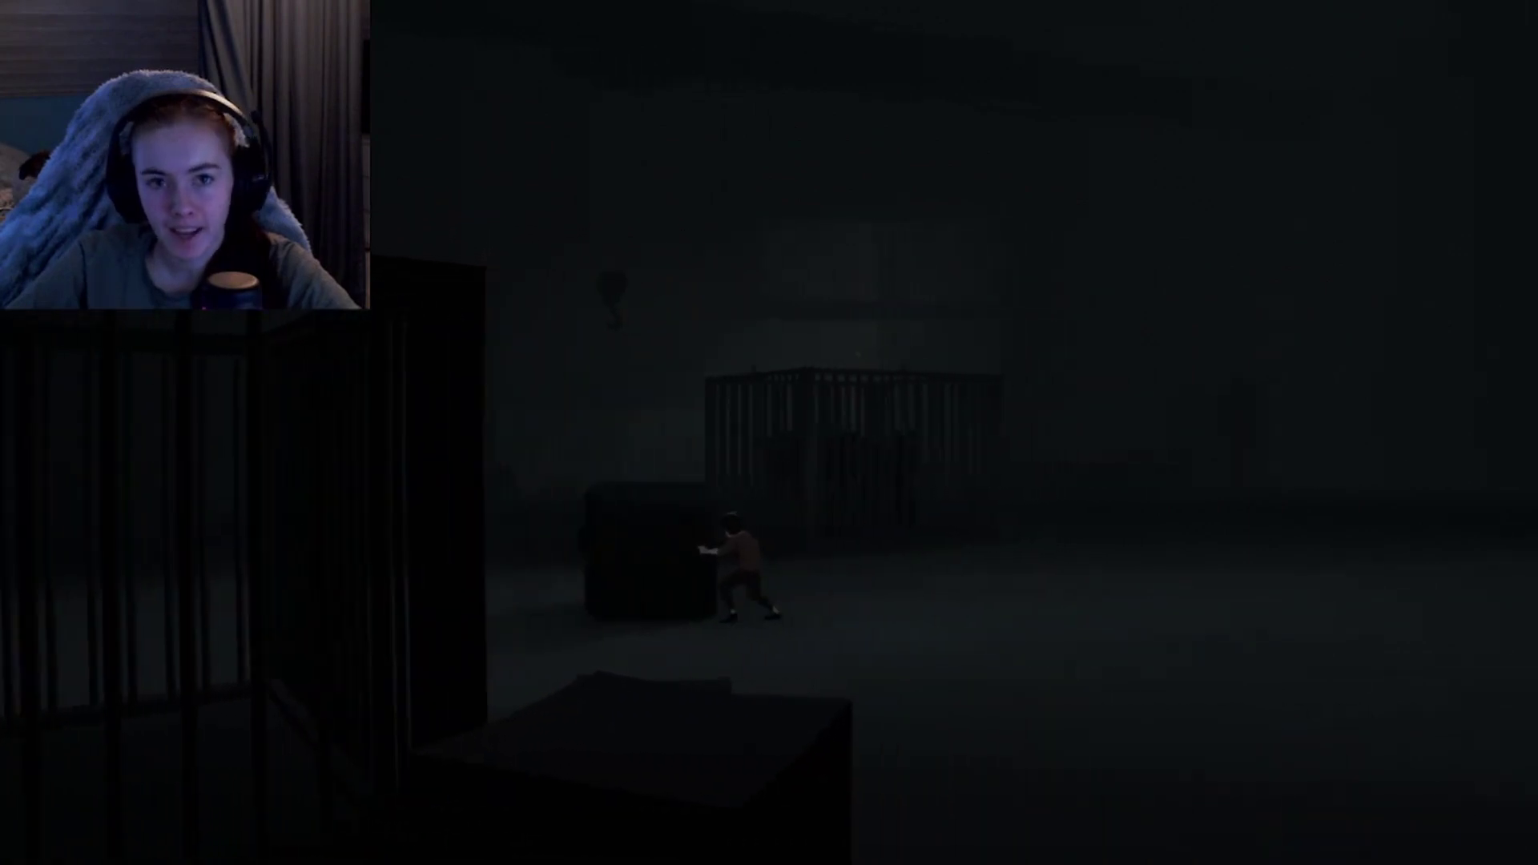
key("Right")
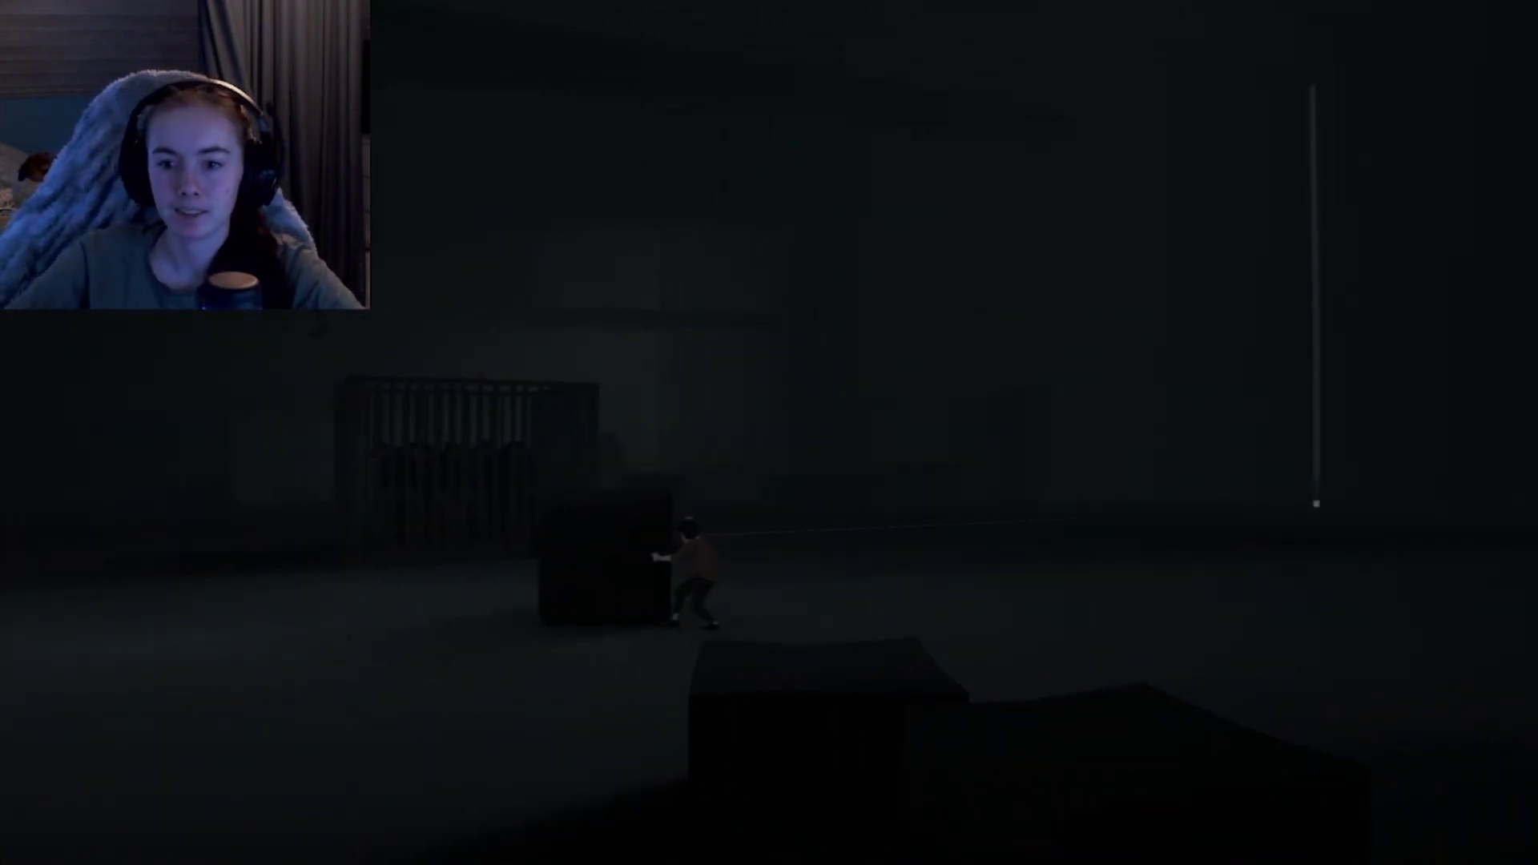
key("Right")
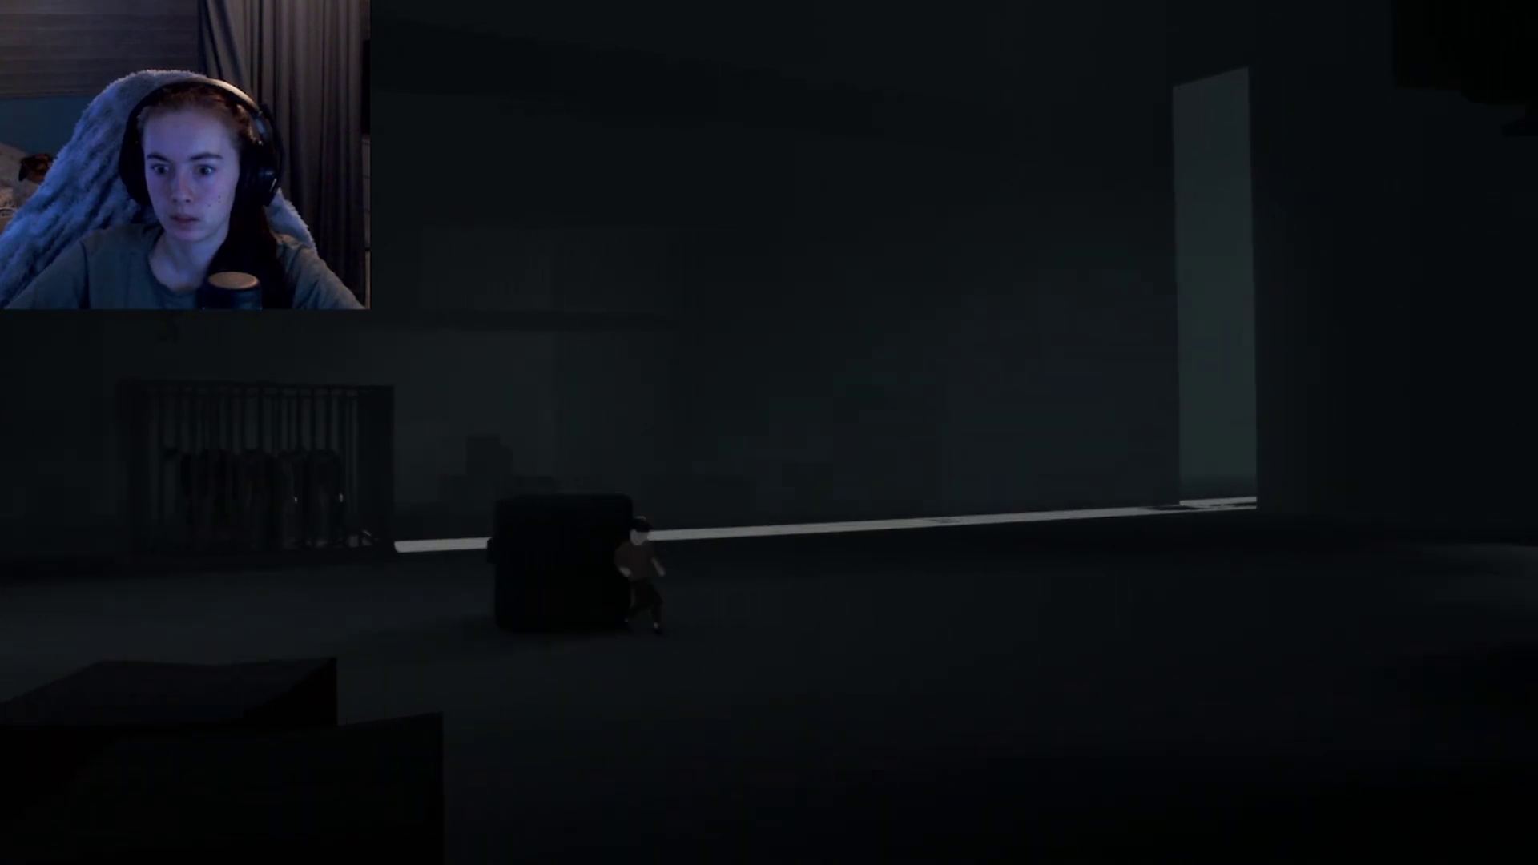
key("Left")
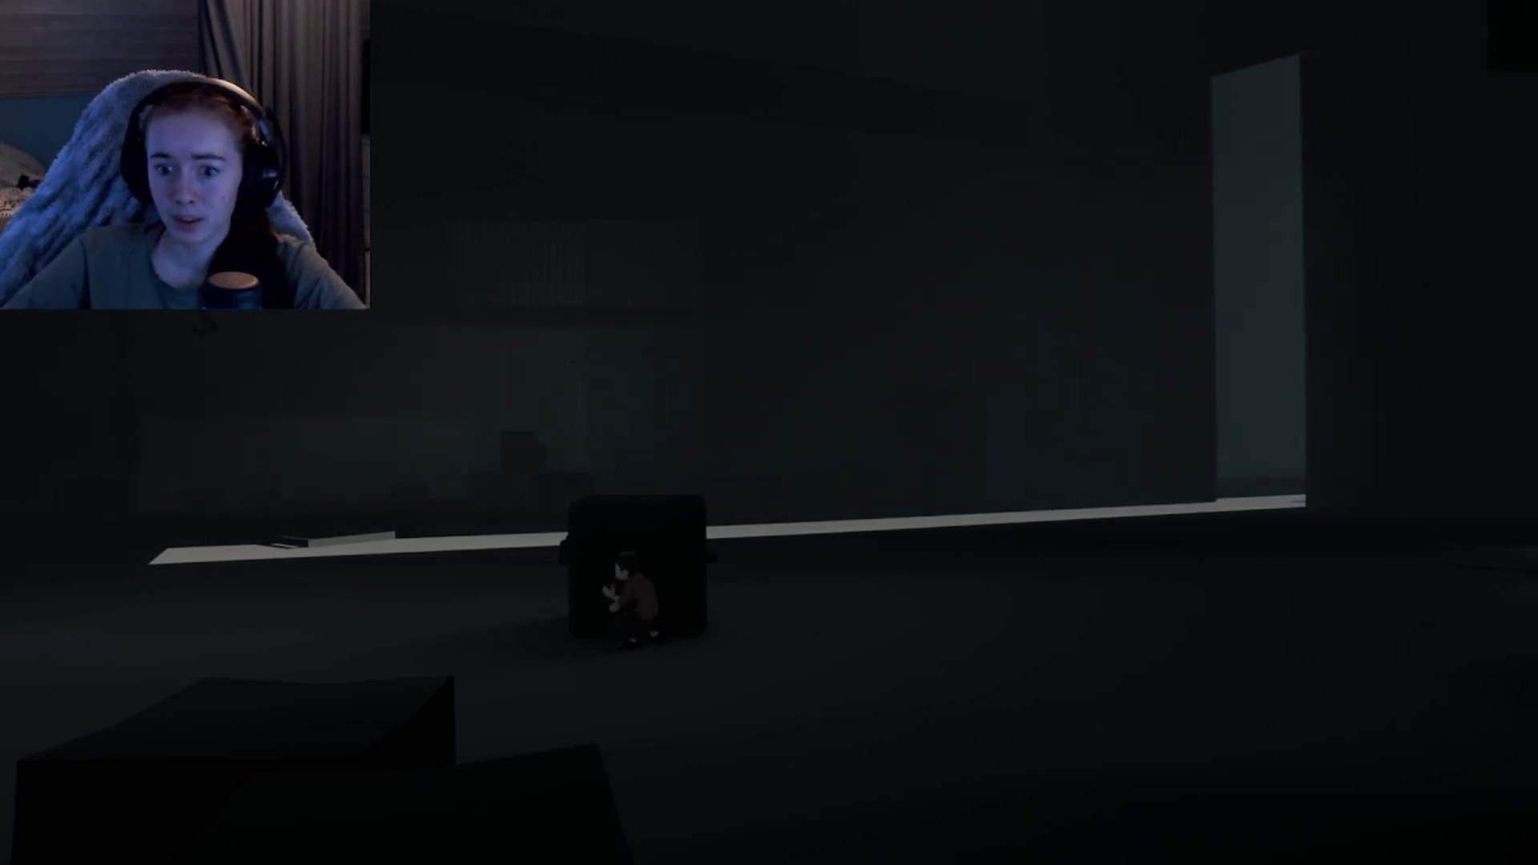
key("Right")
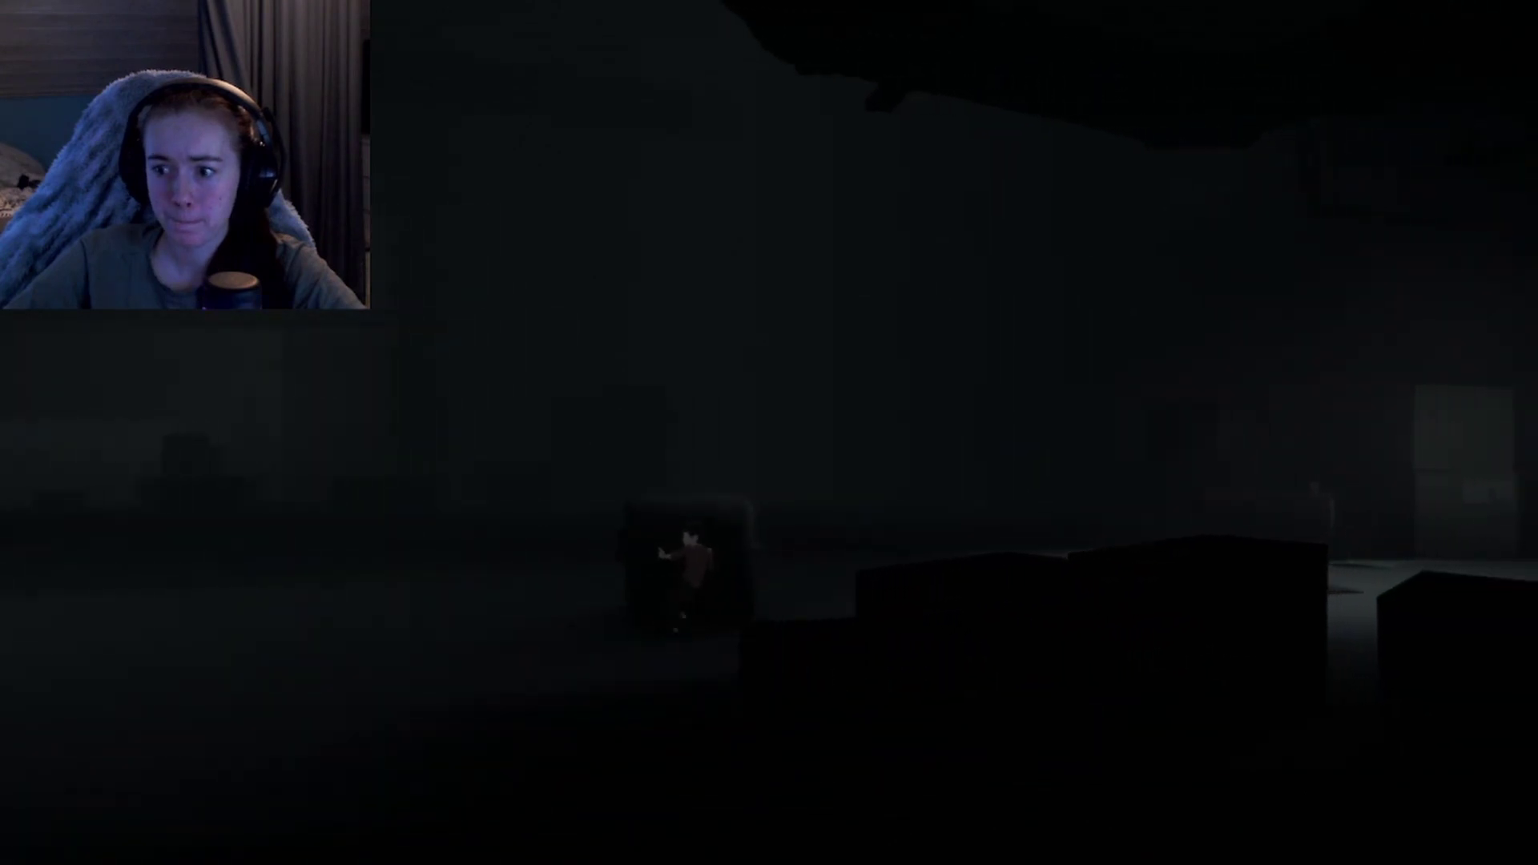
key("Right")
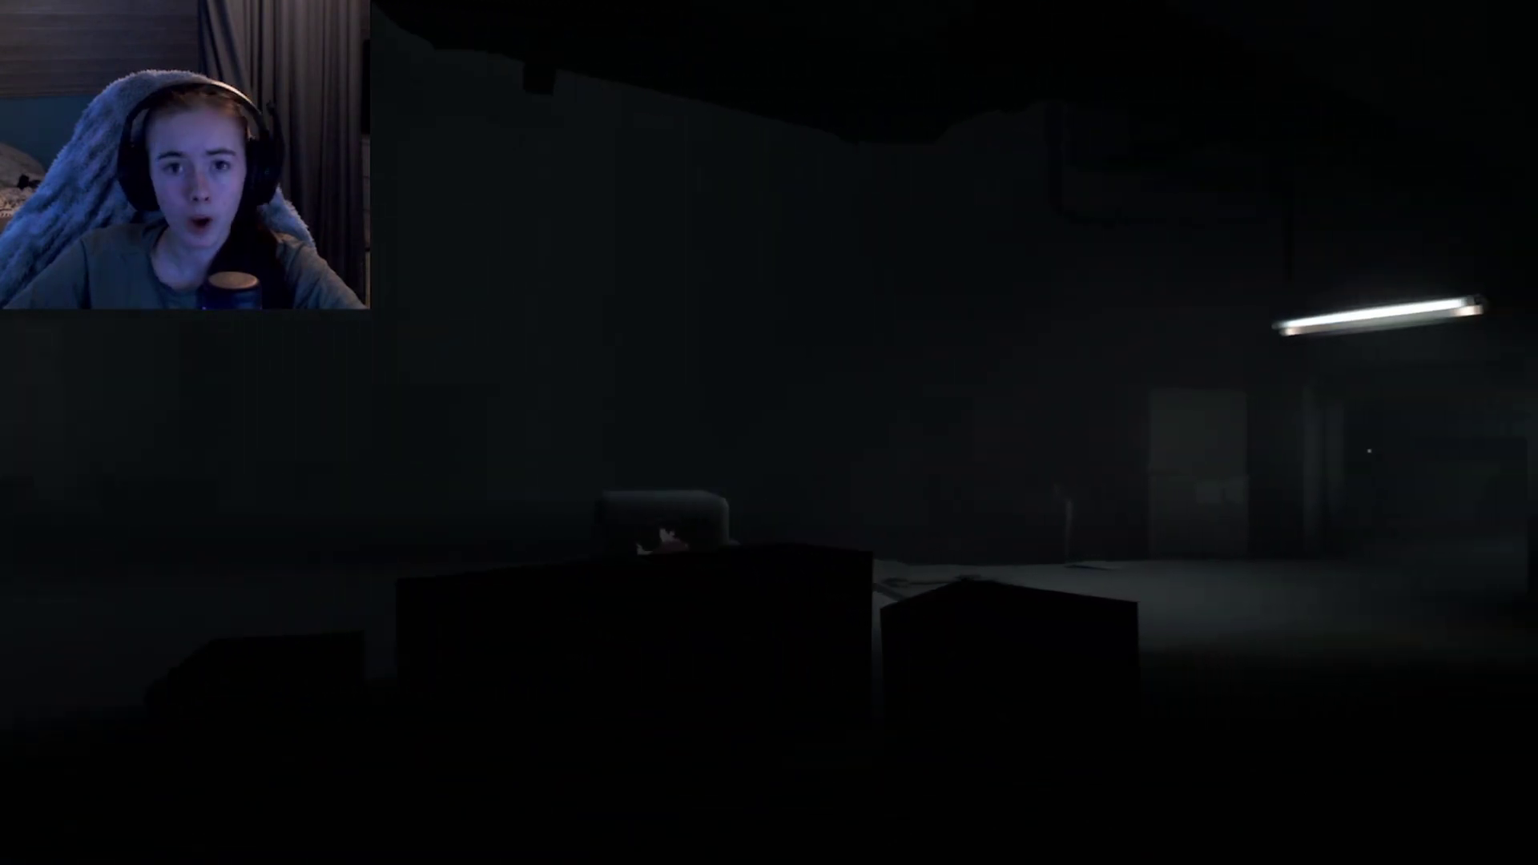
key("Right")
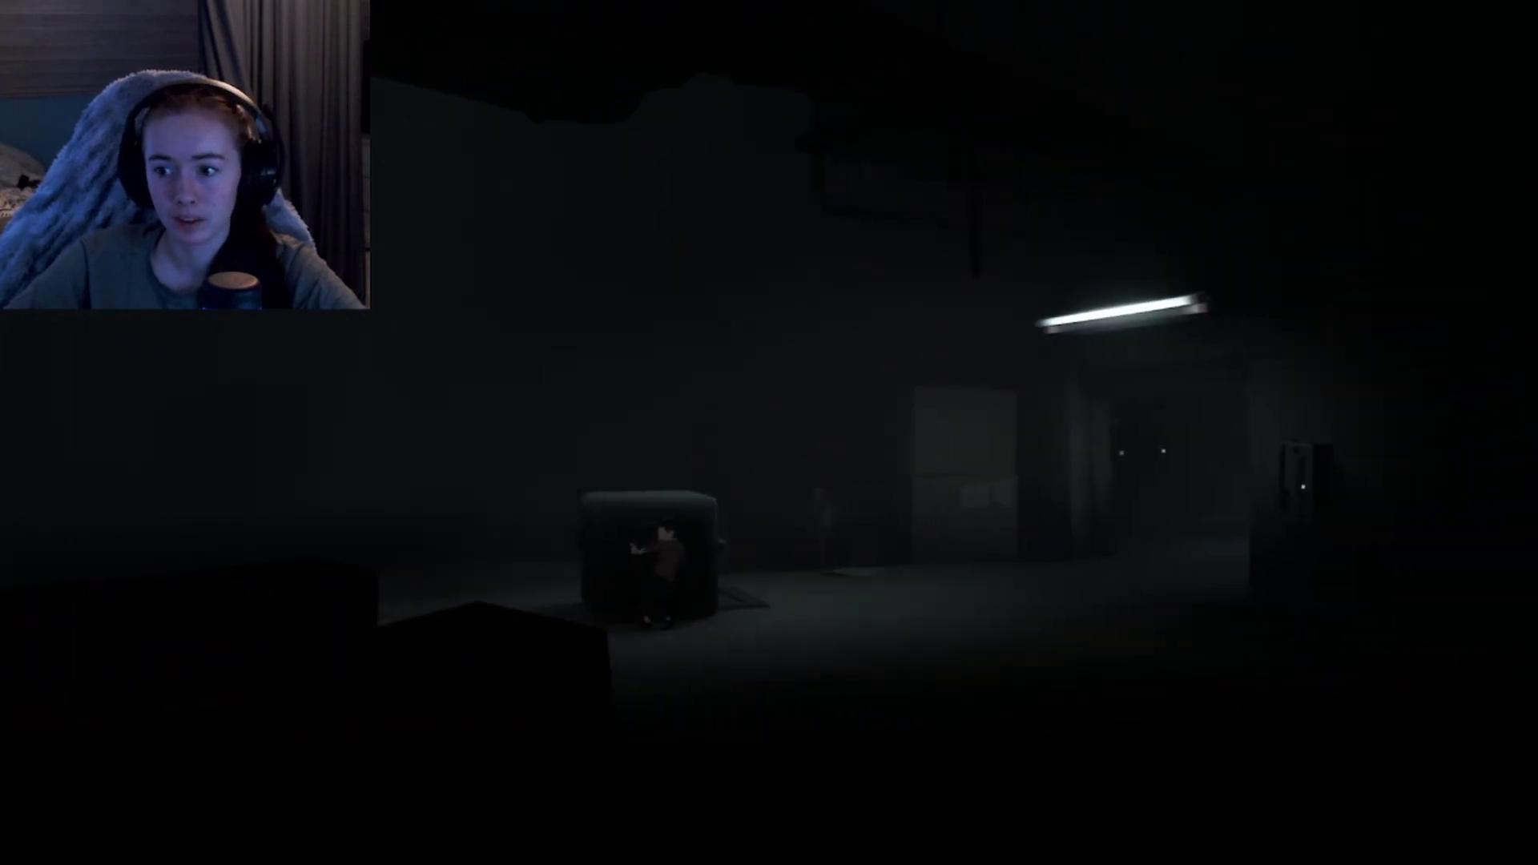
key("Right")
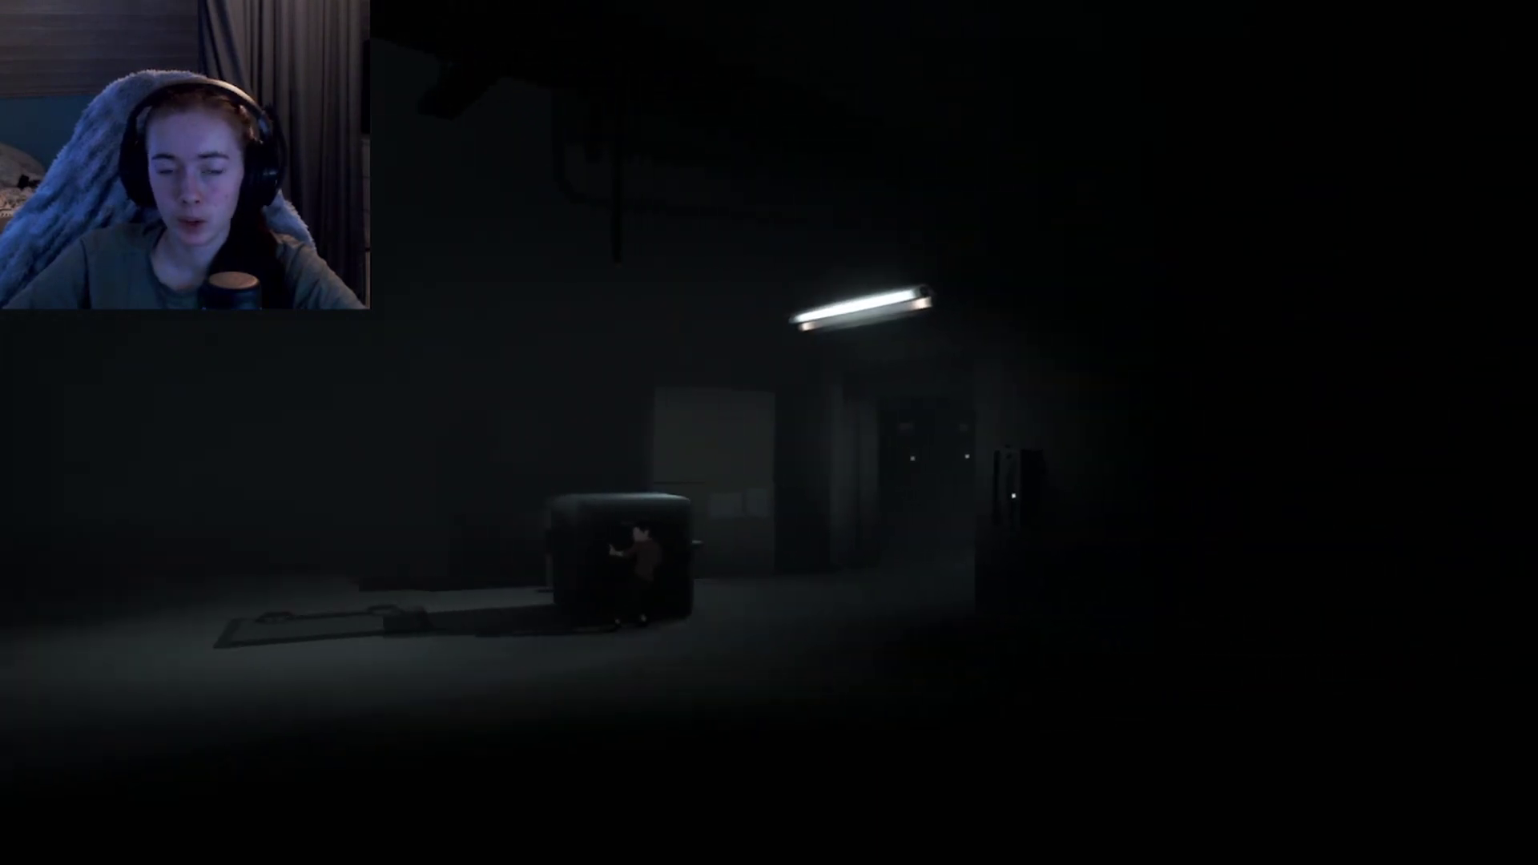
key("Right")
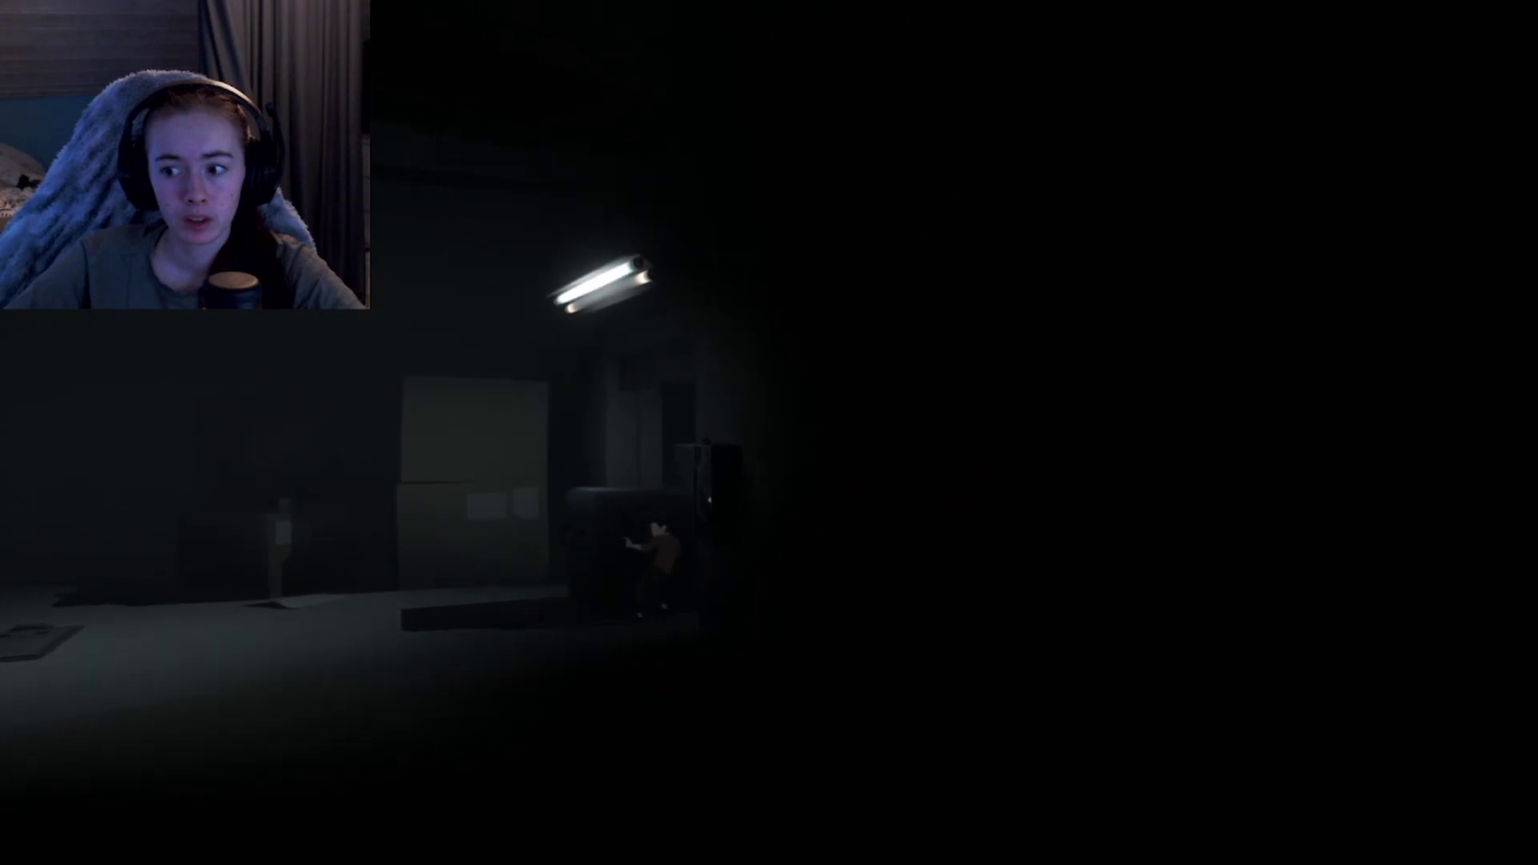
key("Right")
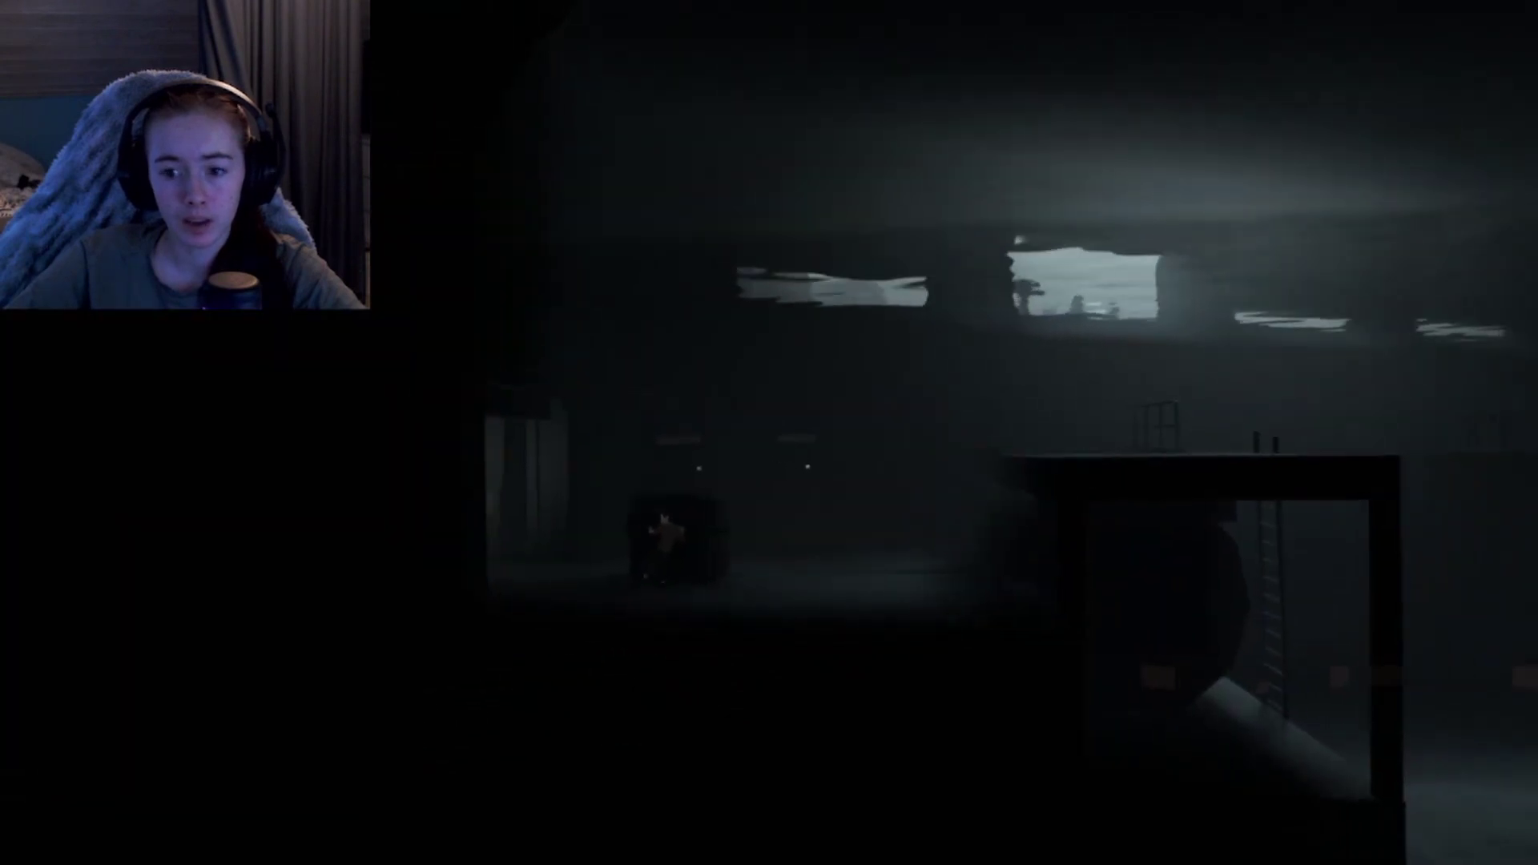
key("Right")
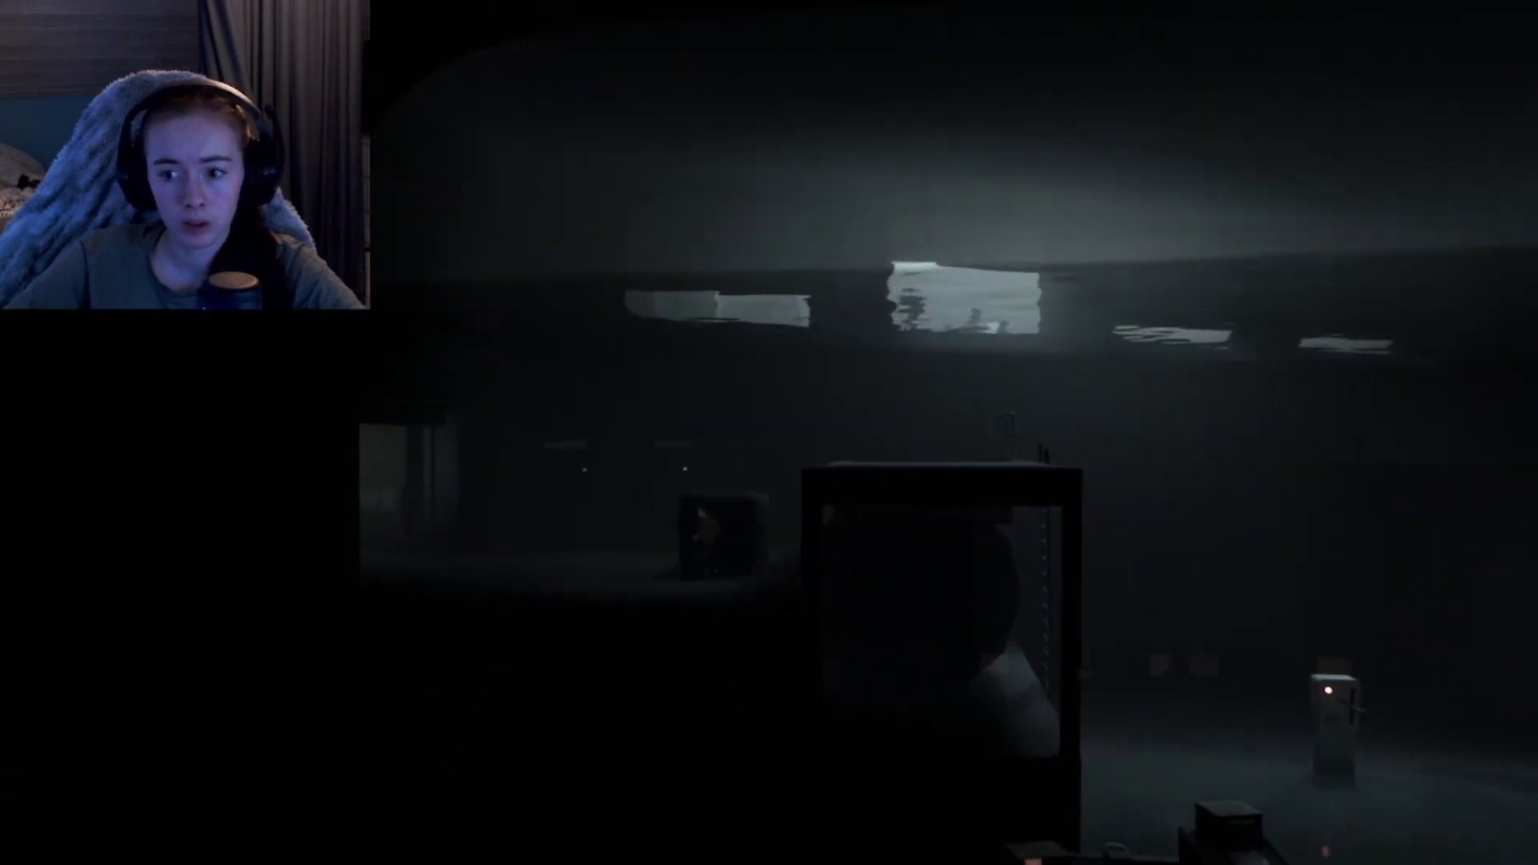
key("Right")
key("Up")
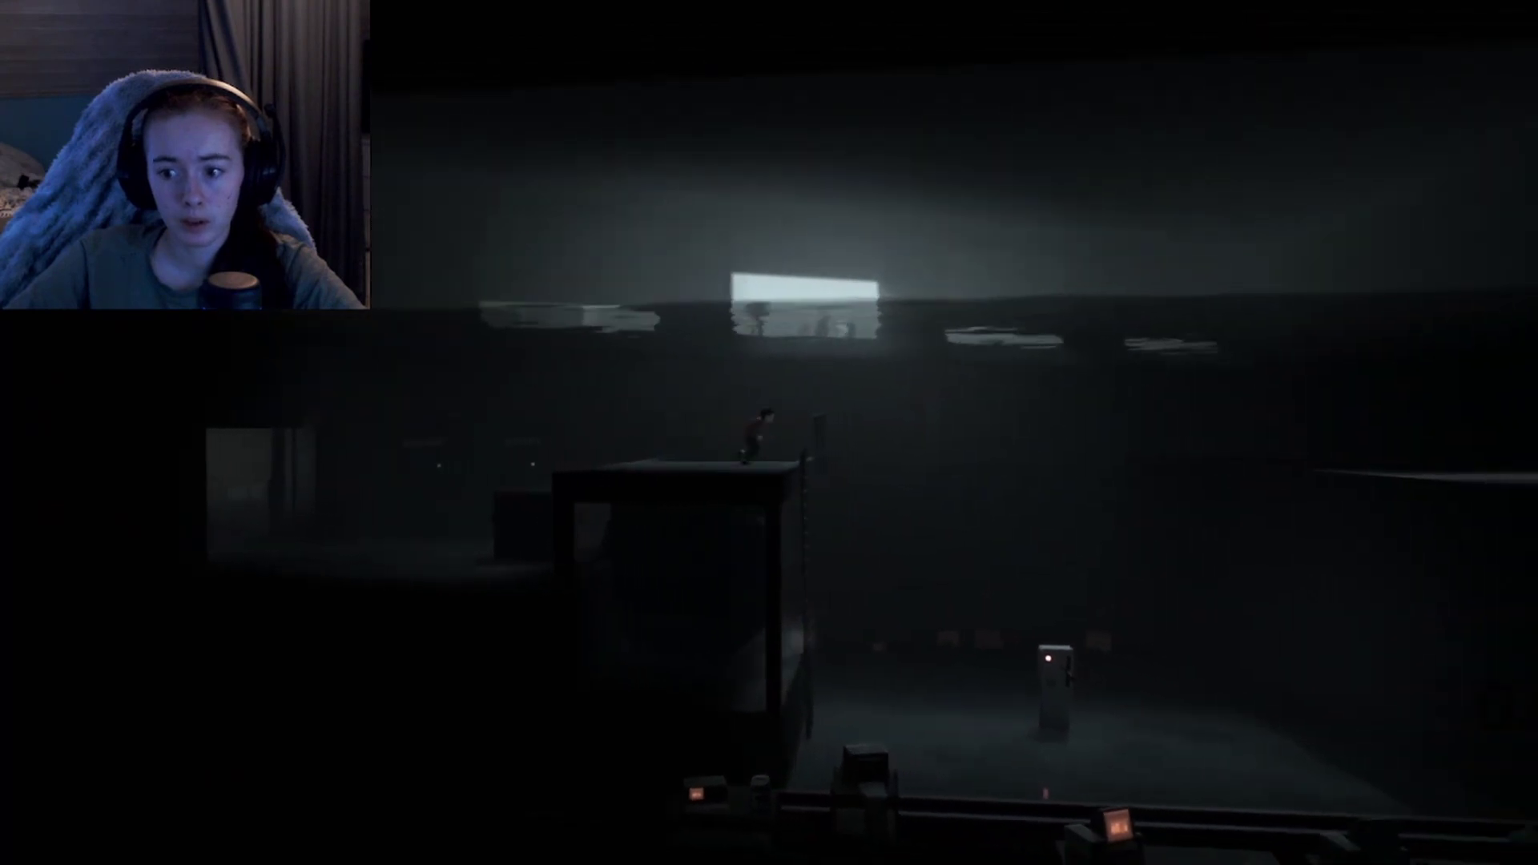
key("Right")
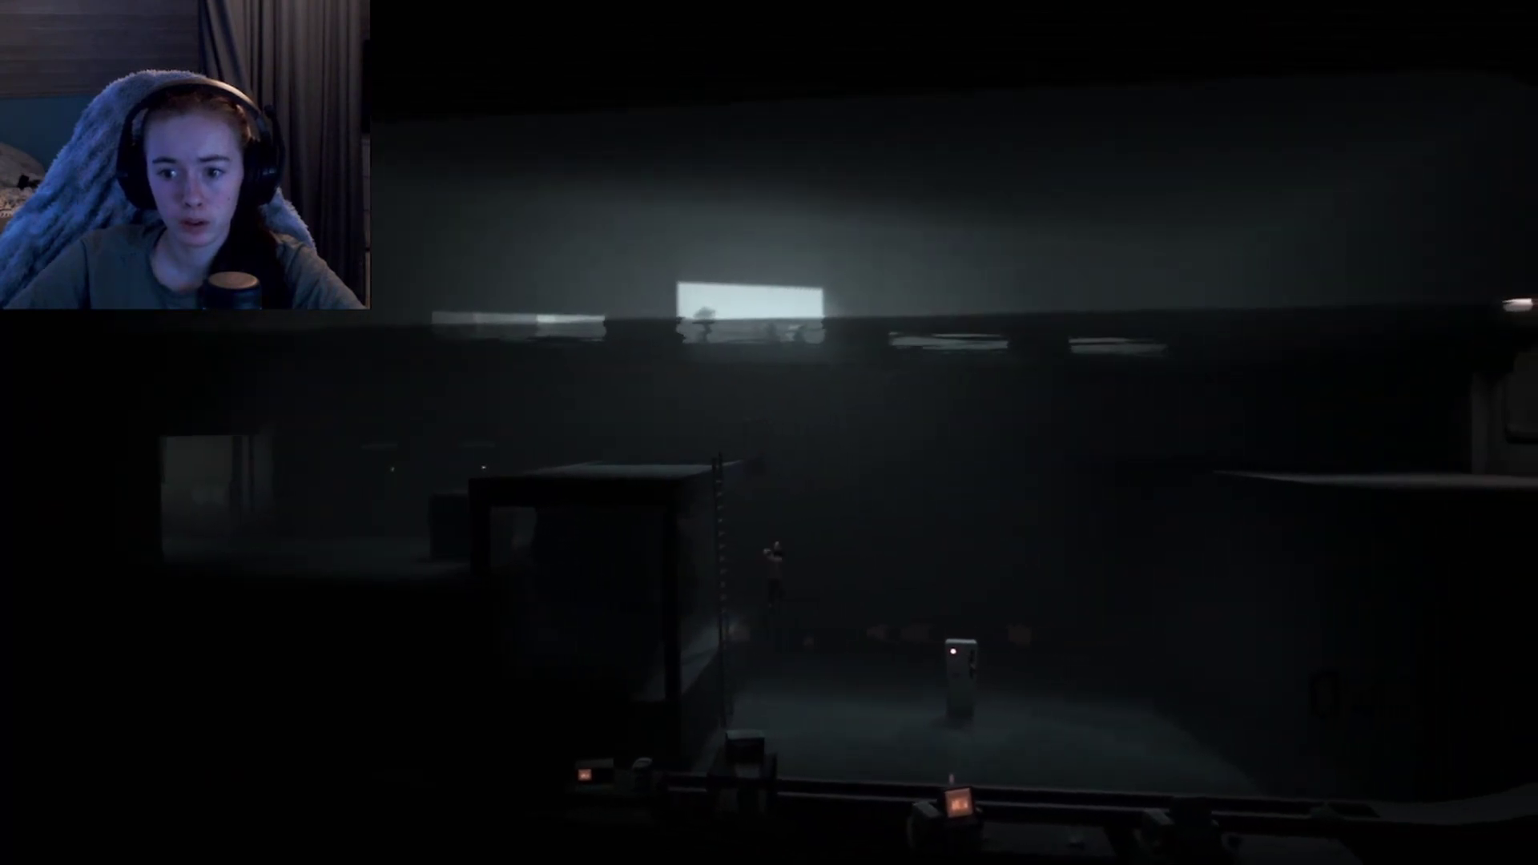
key("Right")
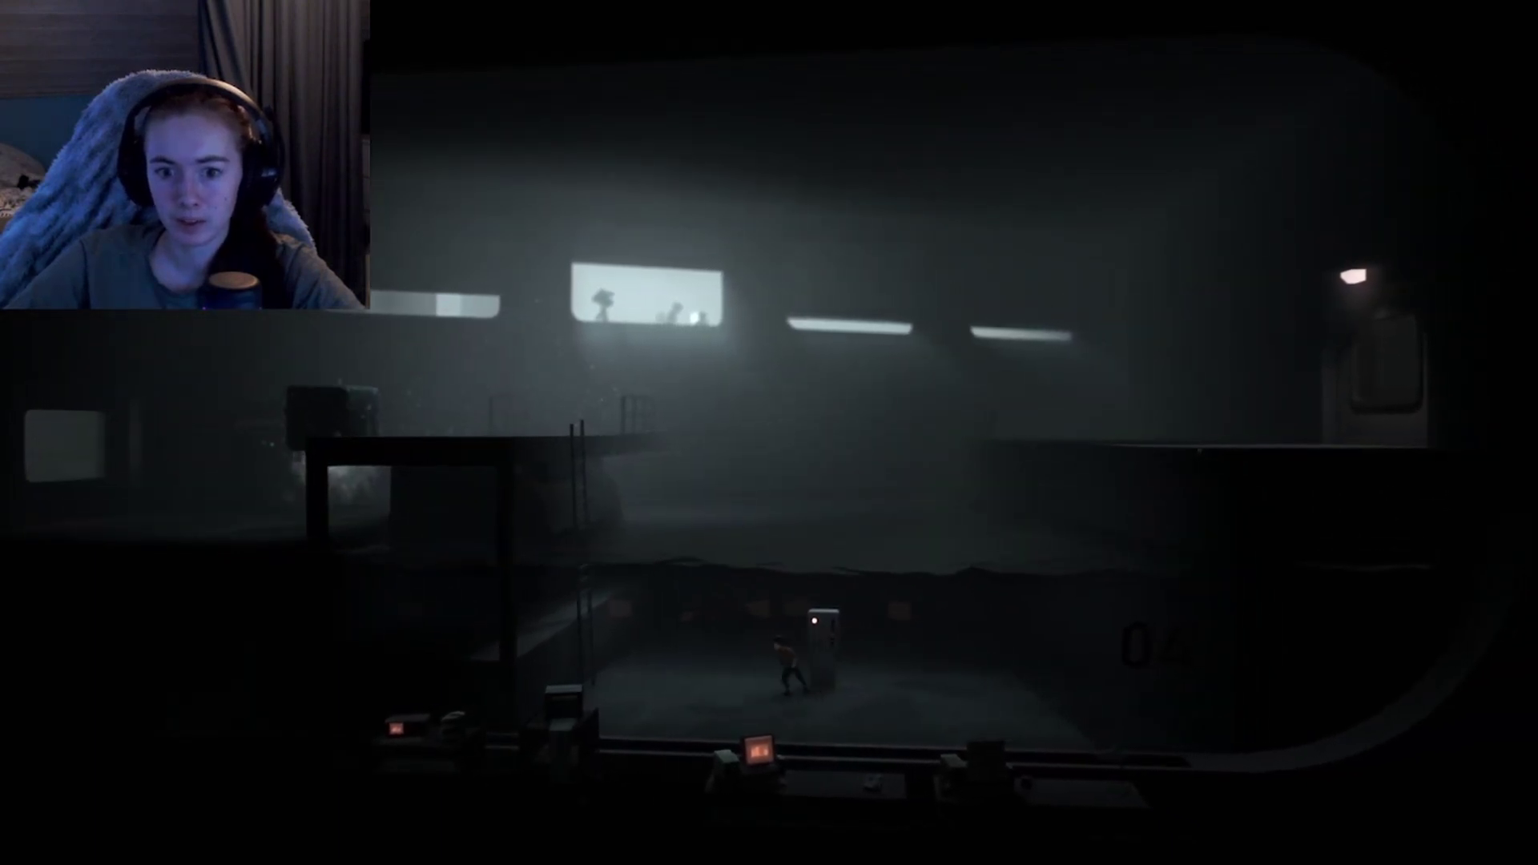
key("Left")
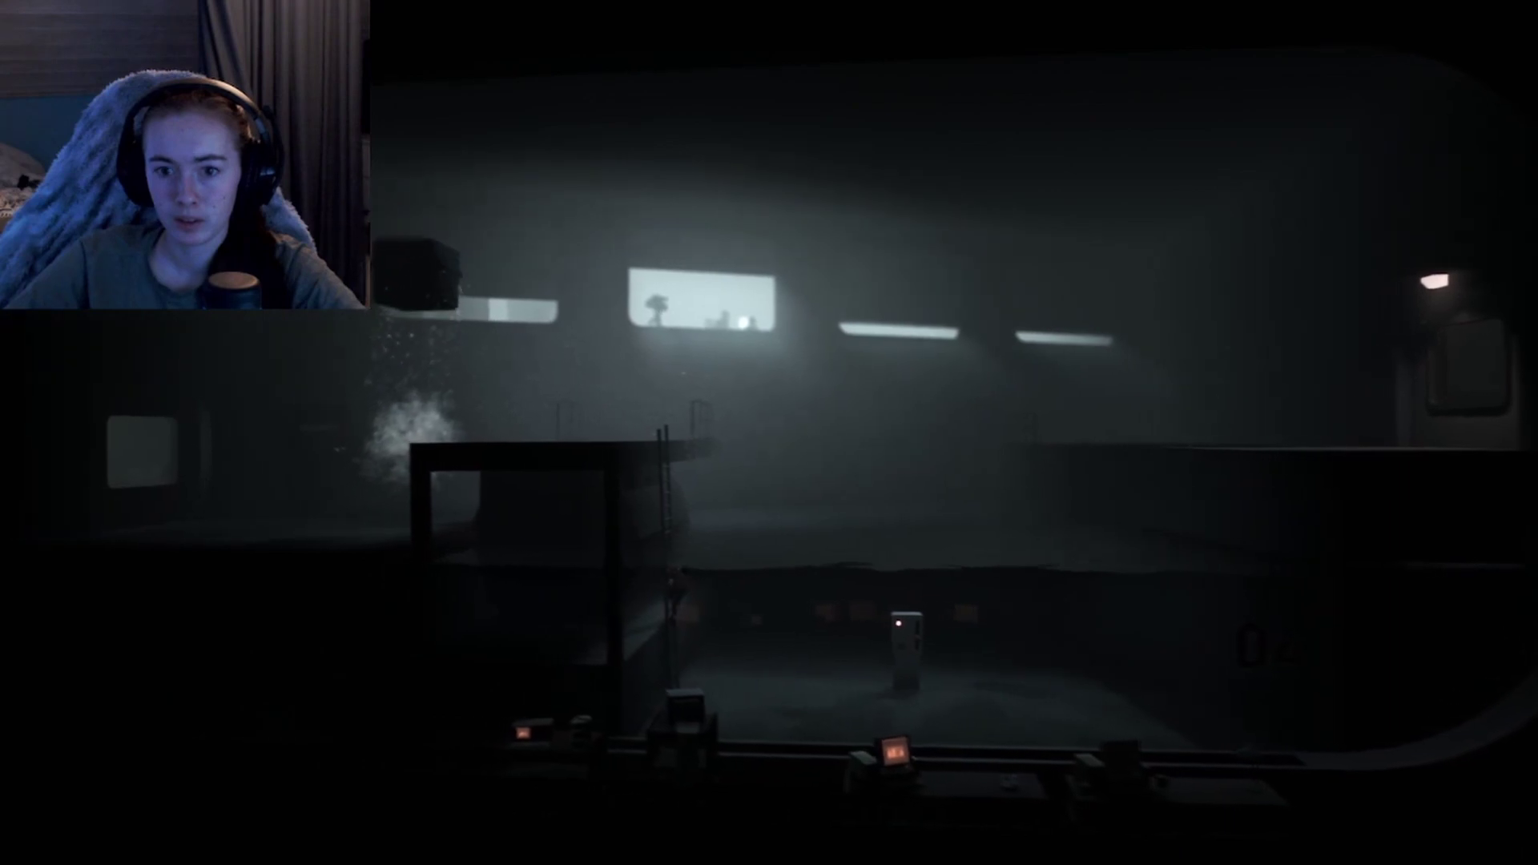
key("Up")
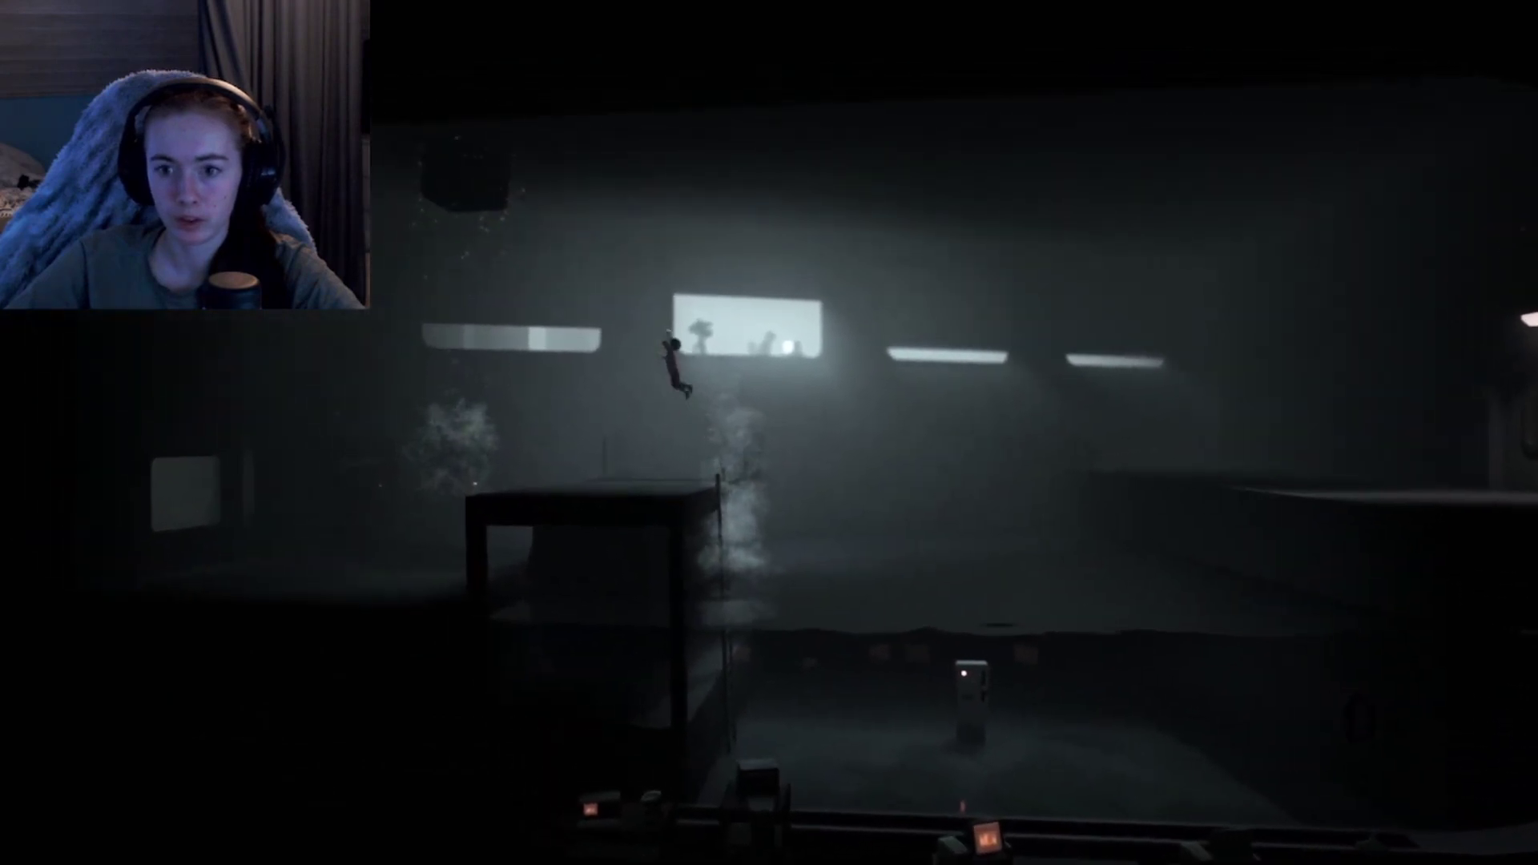
key("Up")
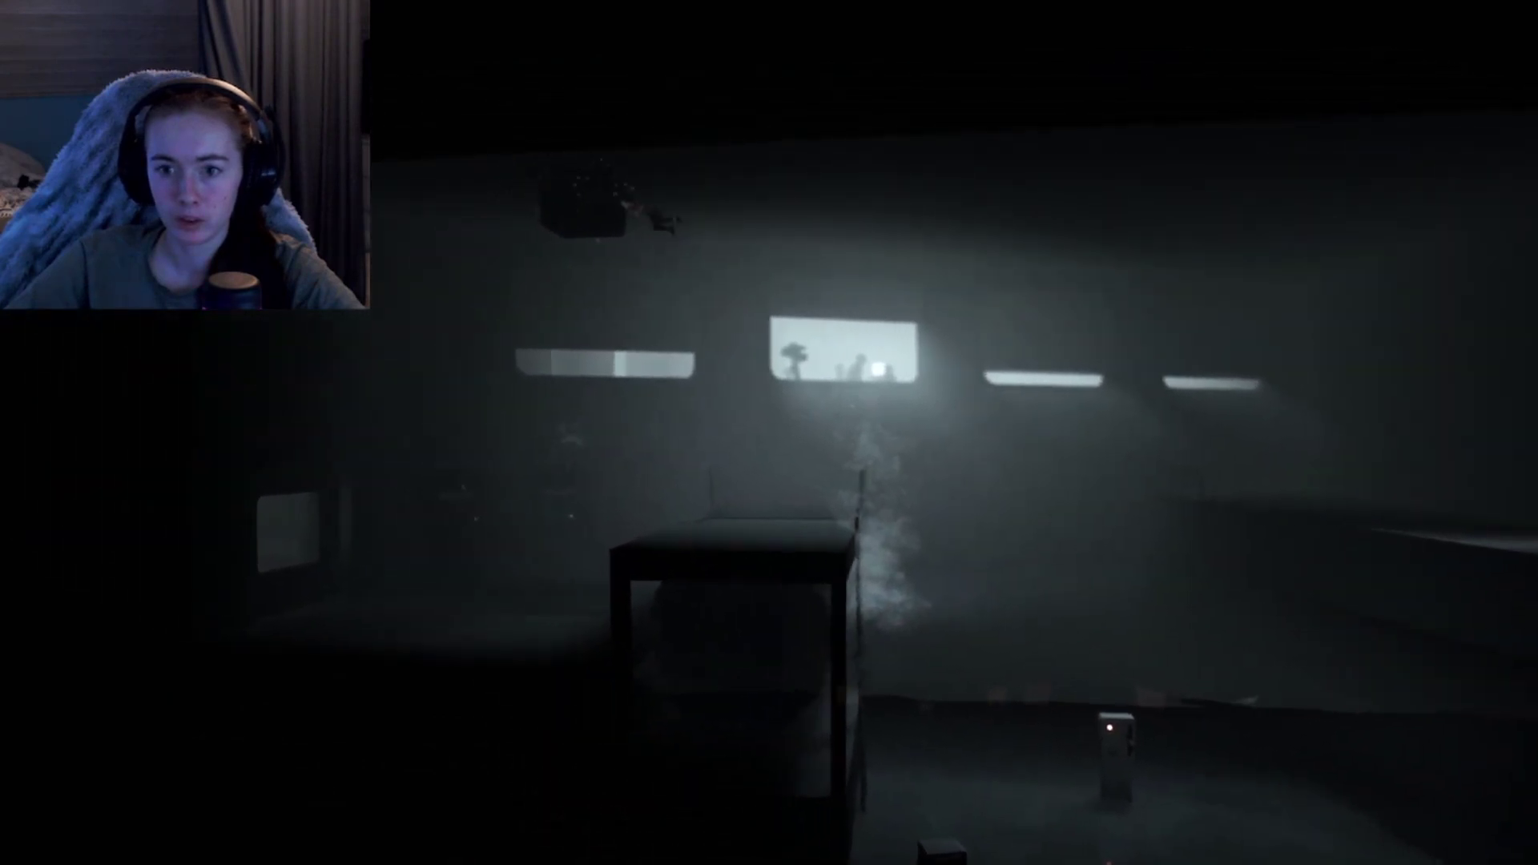
key("Left")
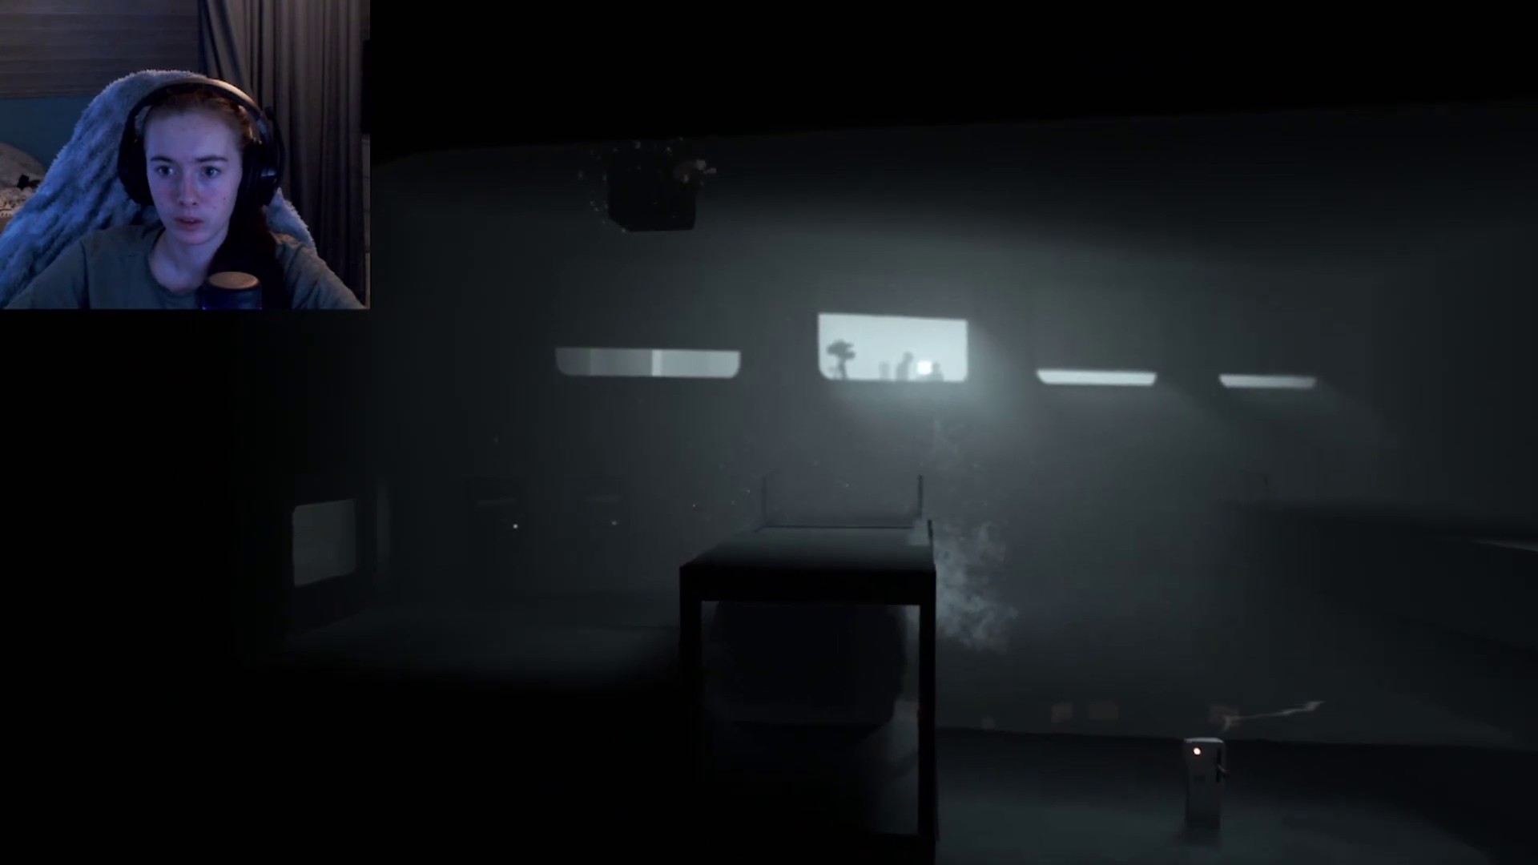
key("Right")
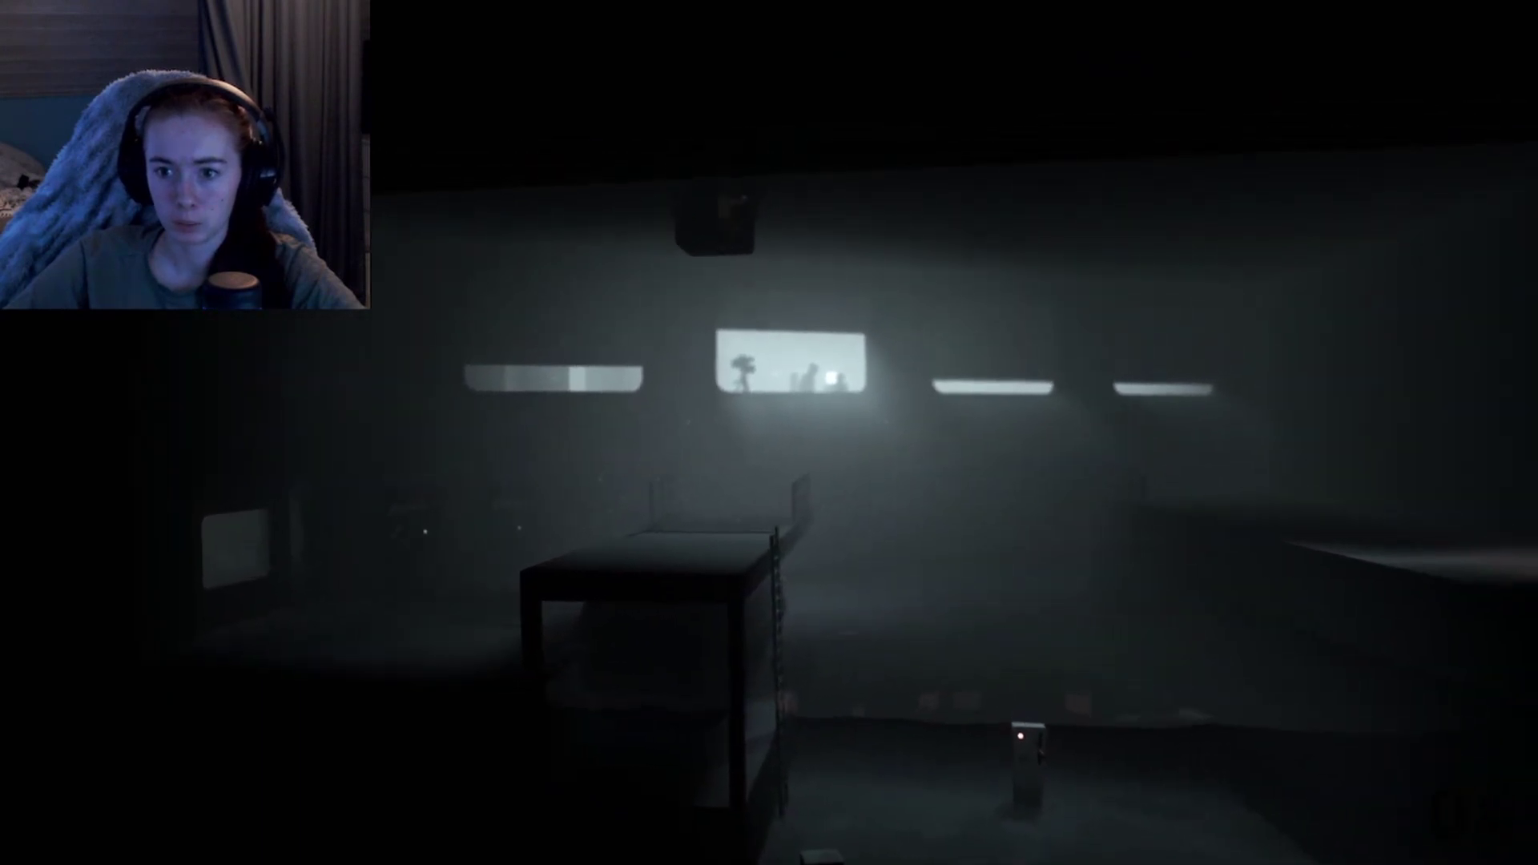
key("Right")
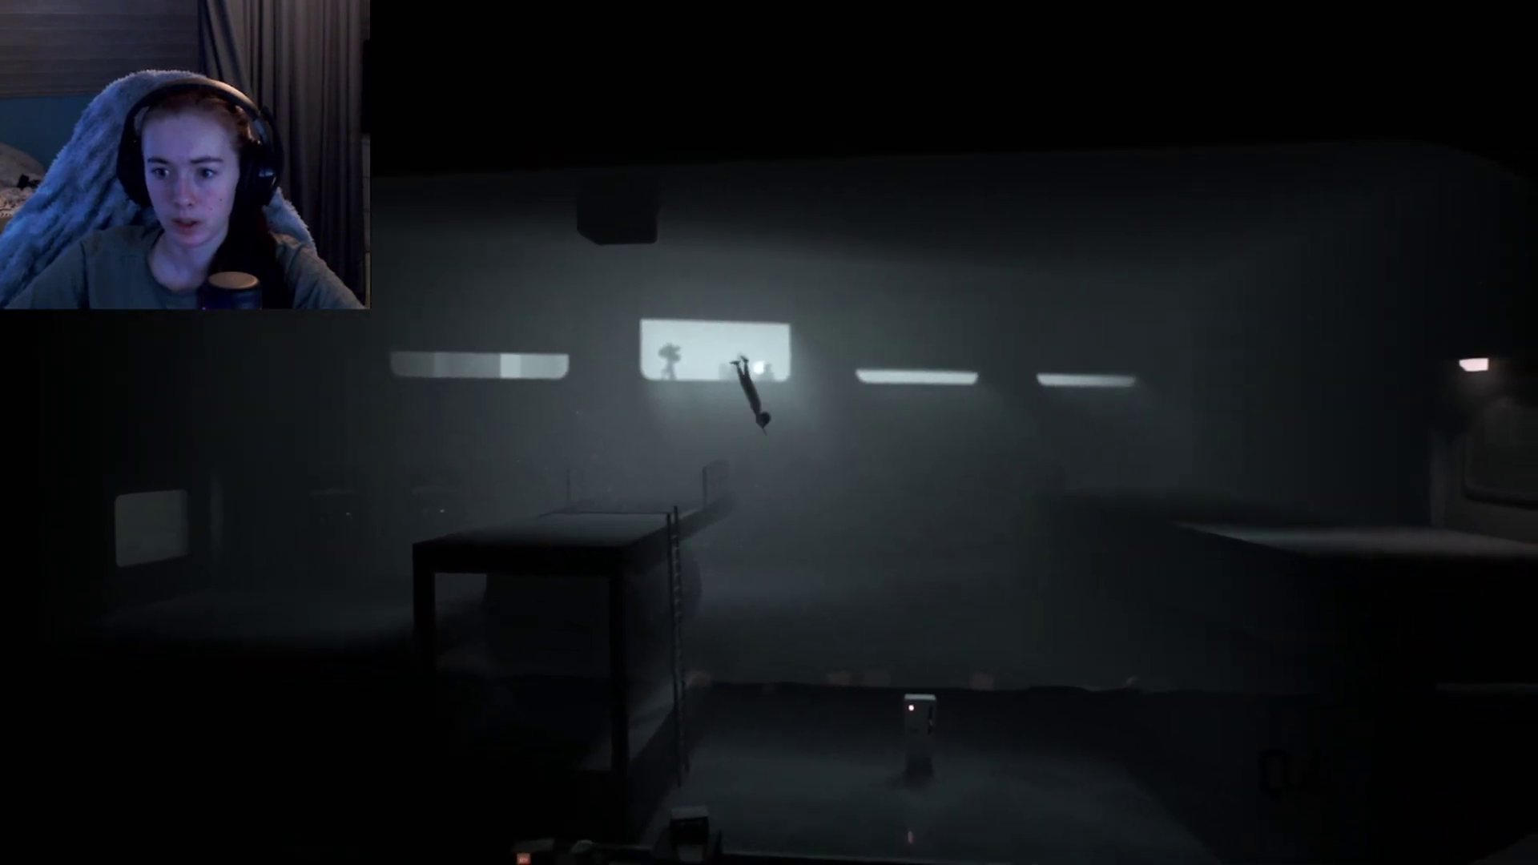
key("Down")
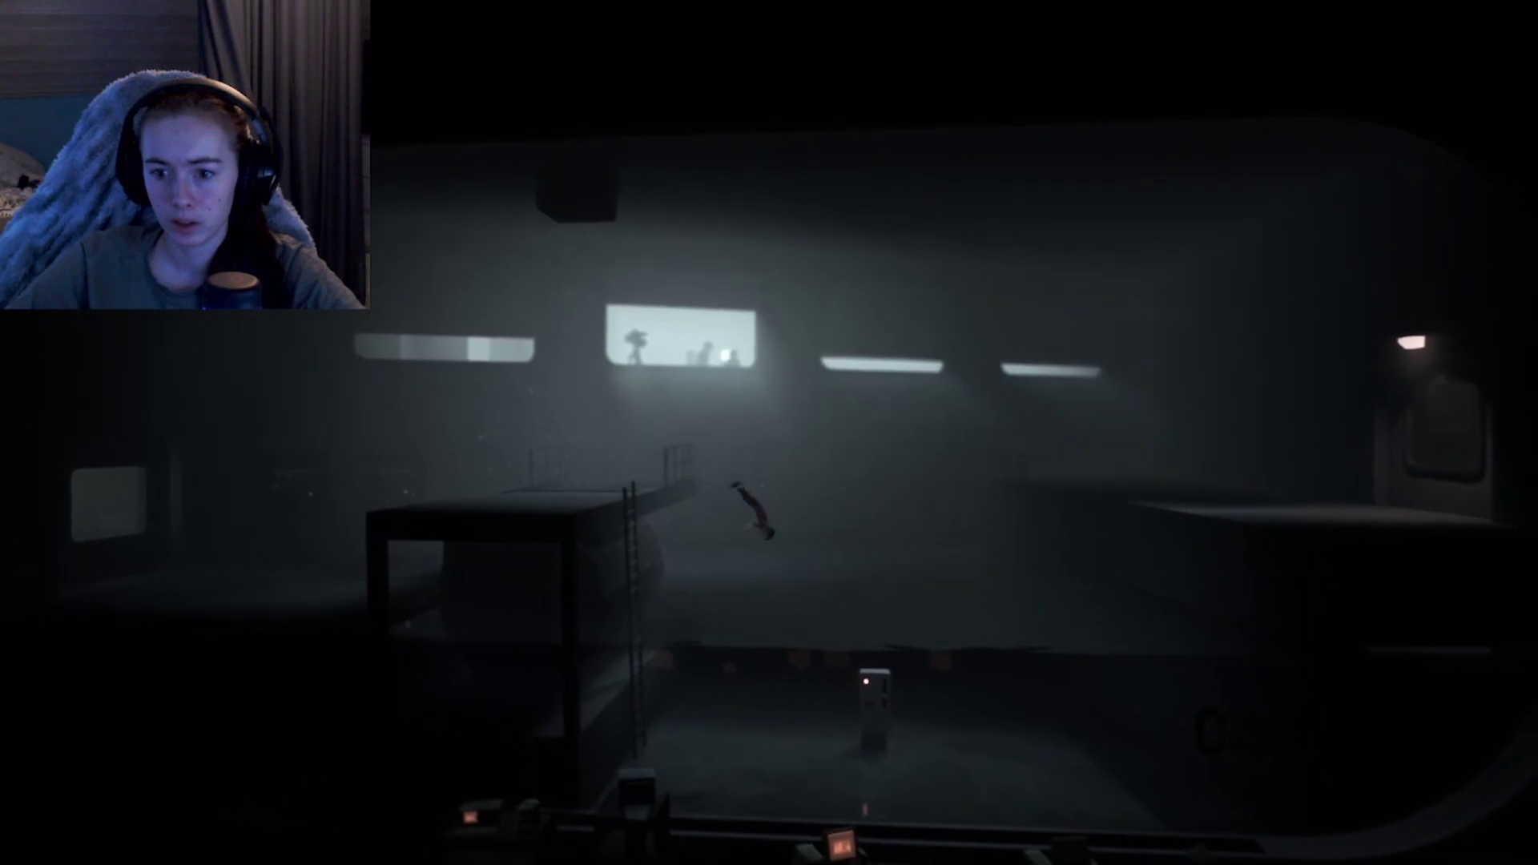
key("Down")
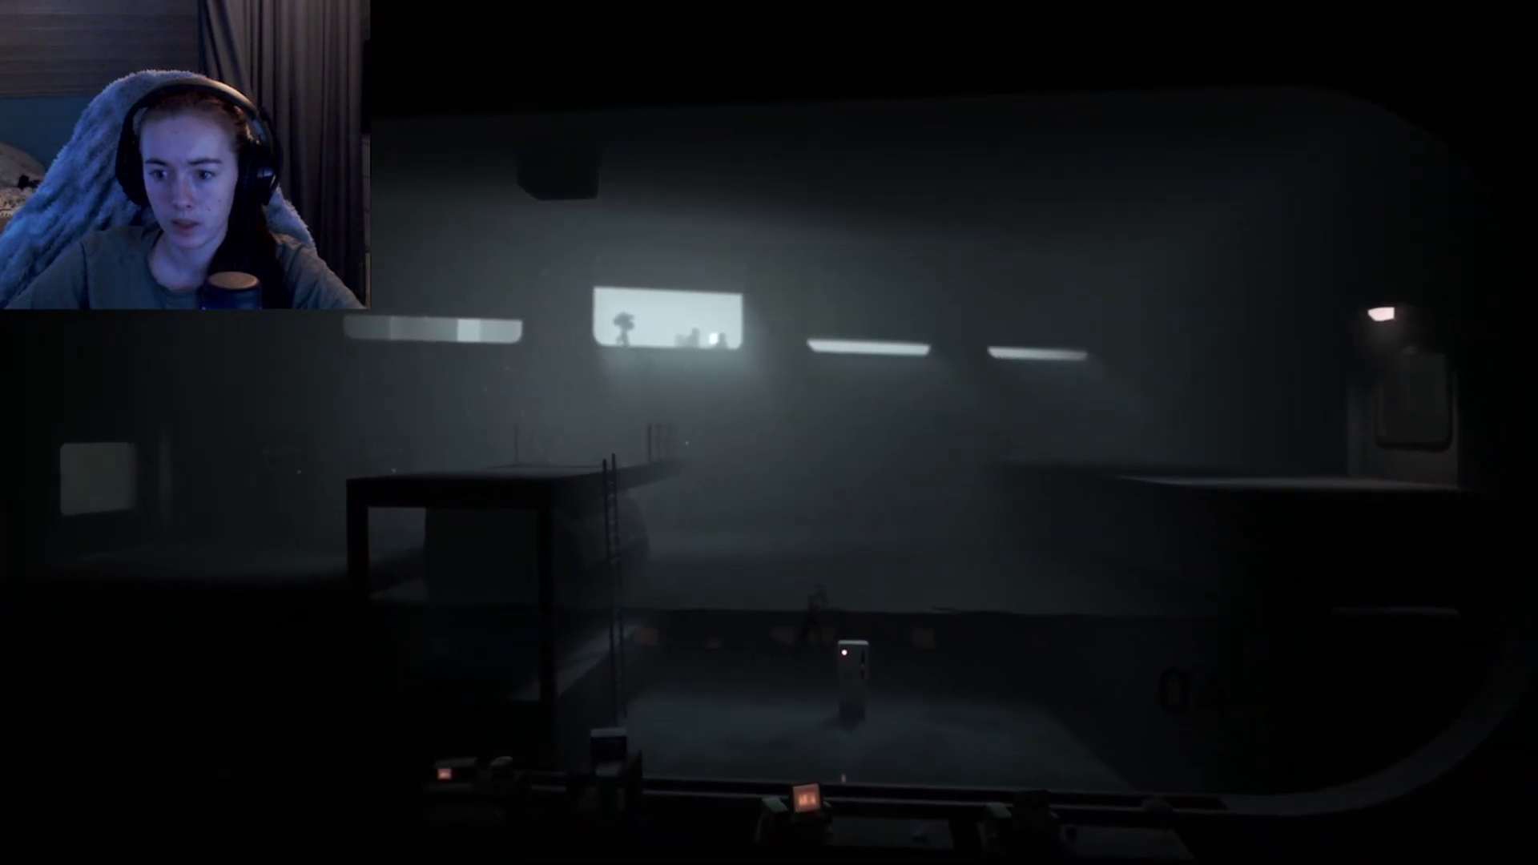
key("Right")
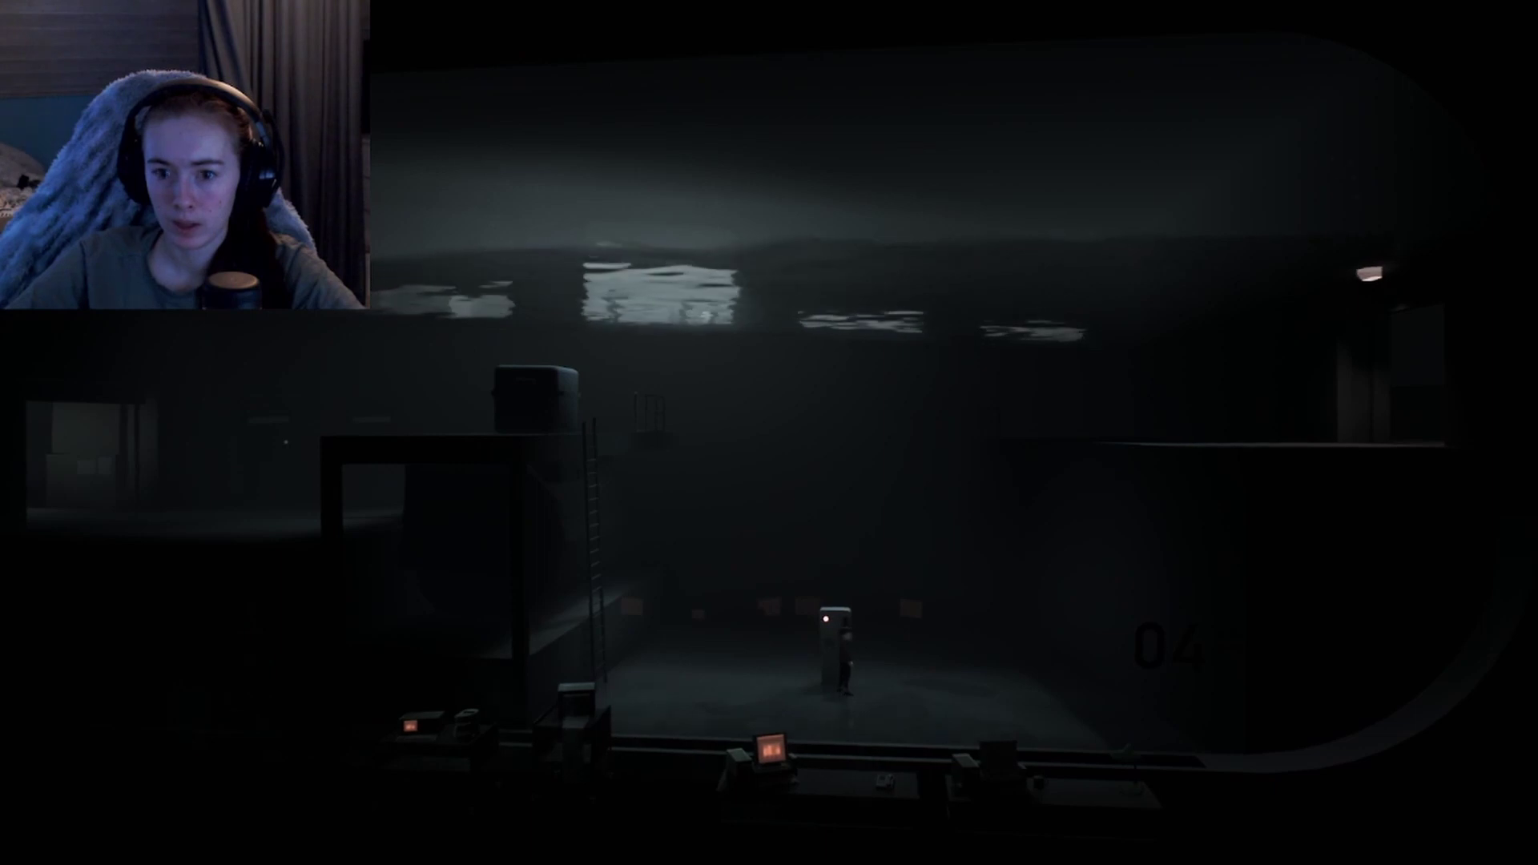
key("Left")
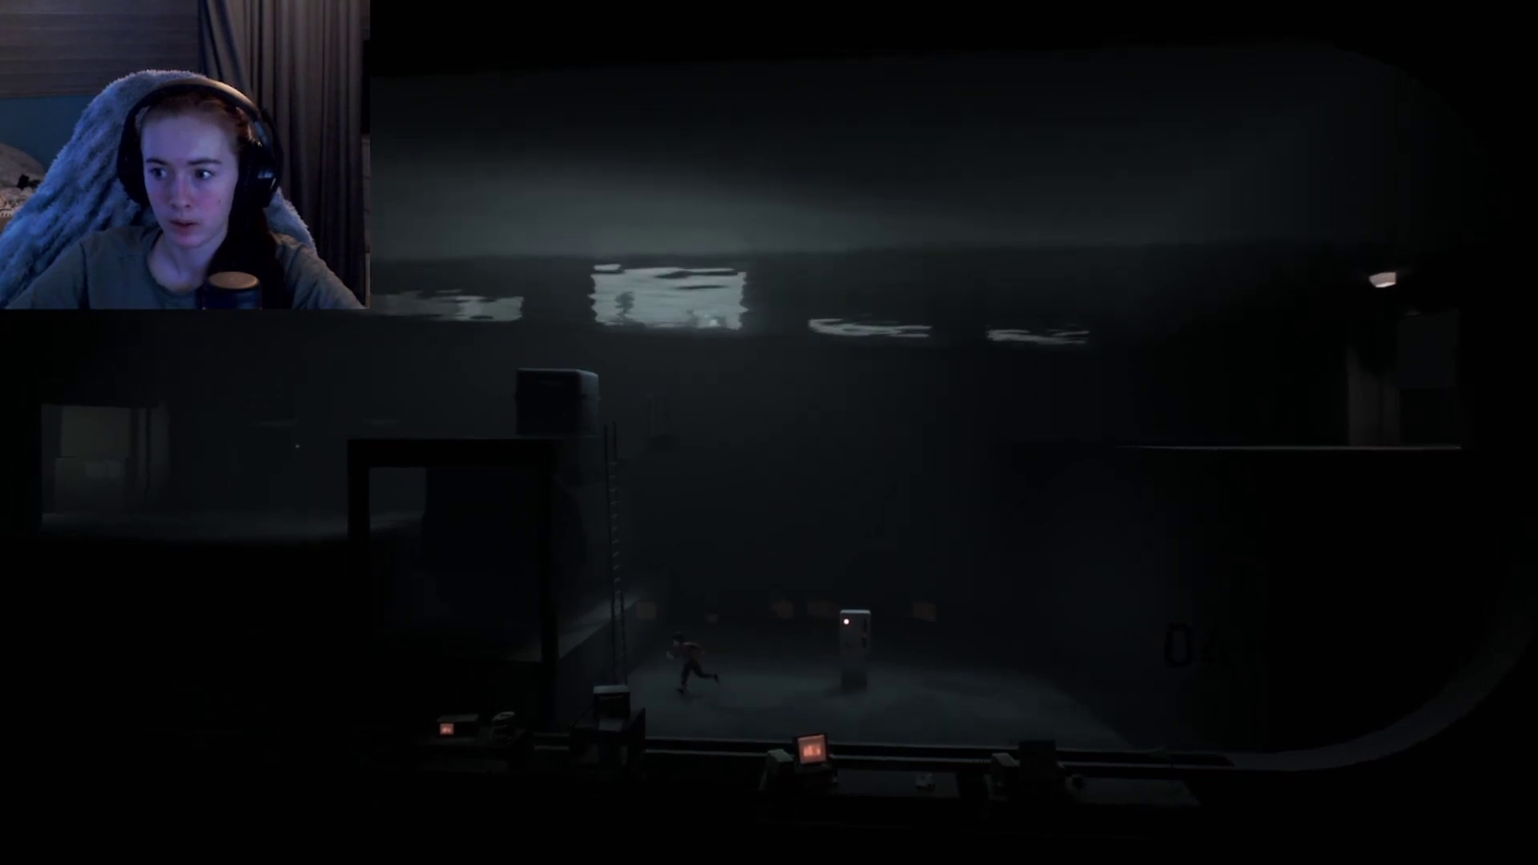
key("Left")
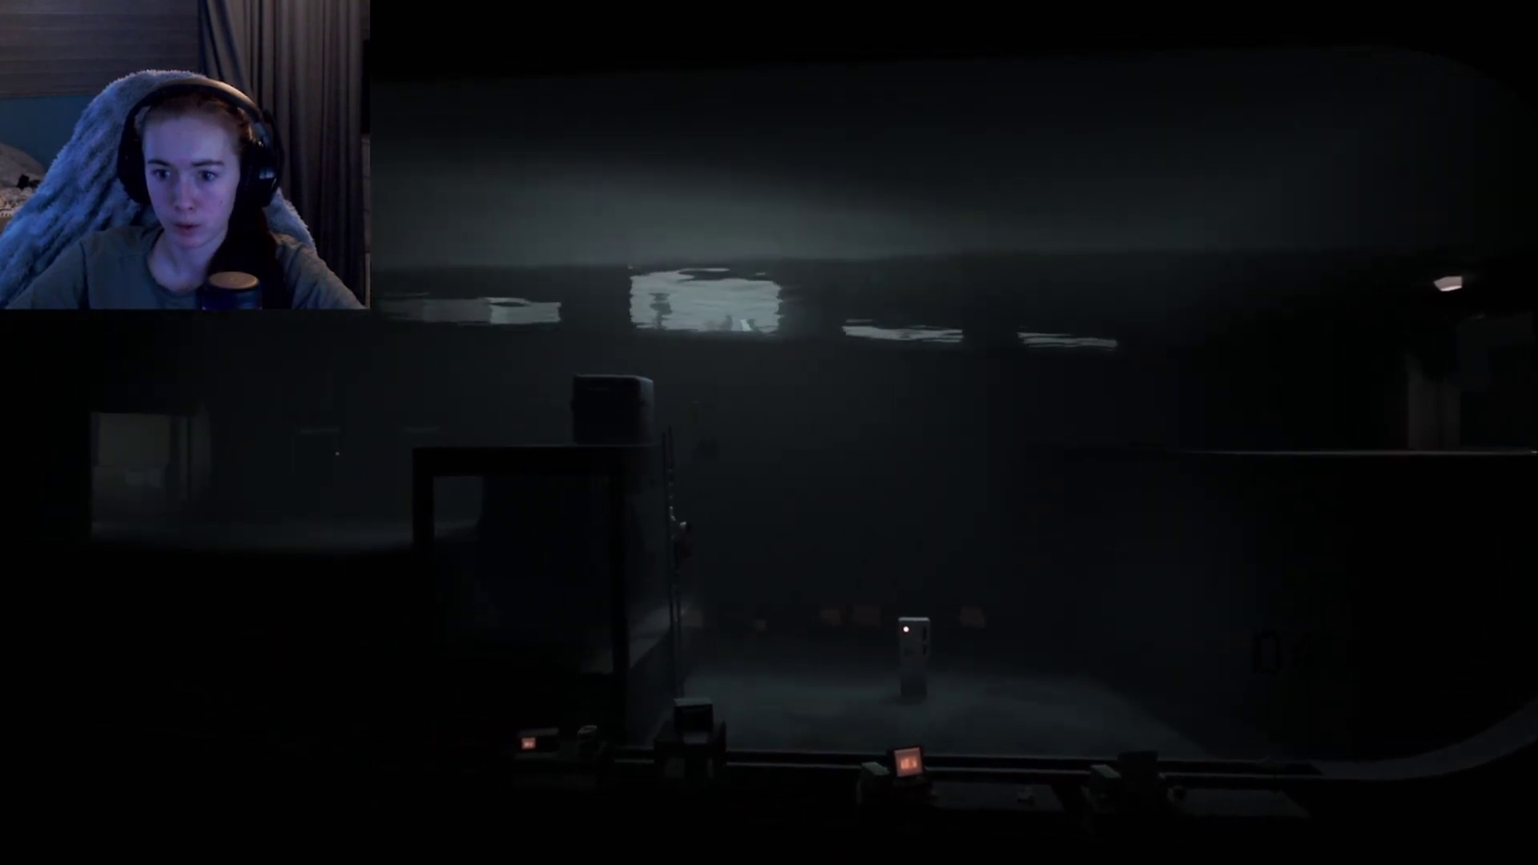
key("Up")
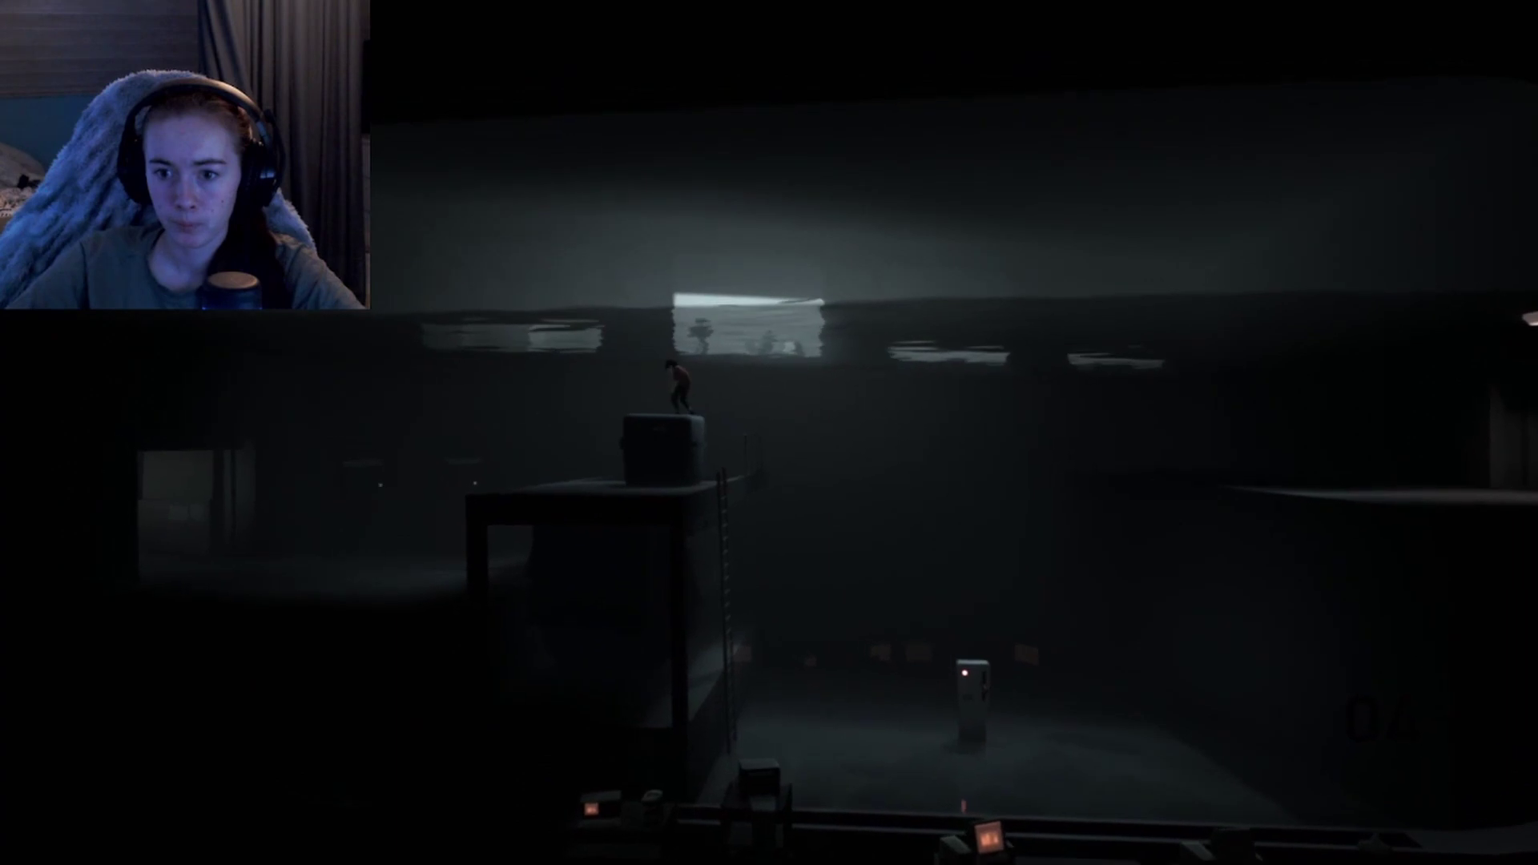
key("space")
key("Right")
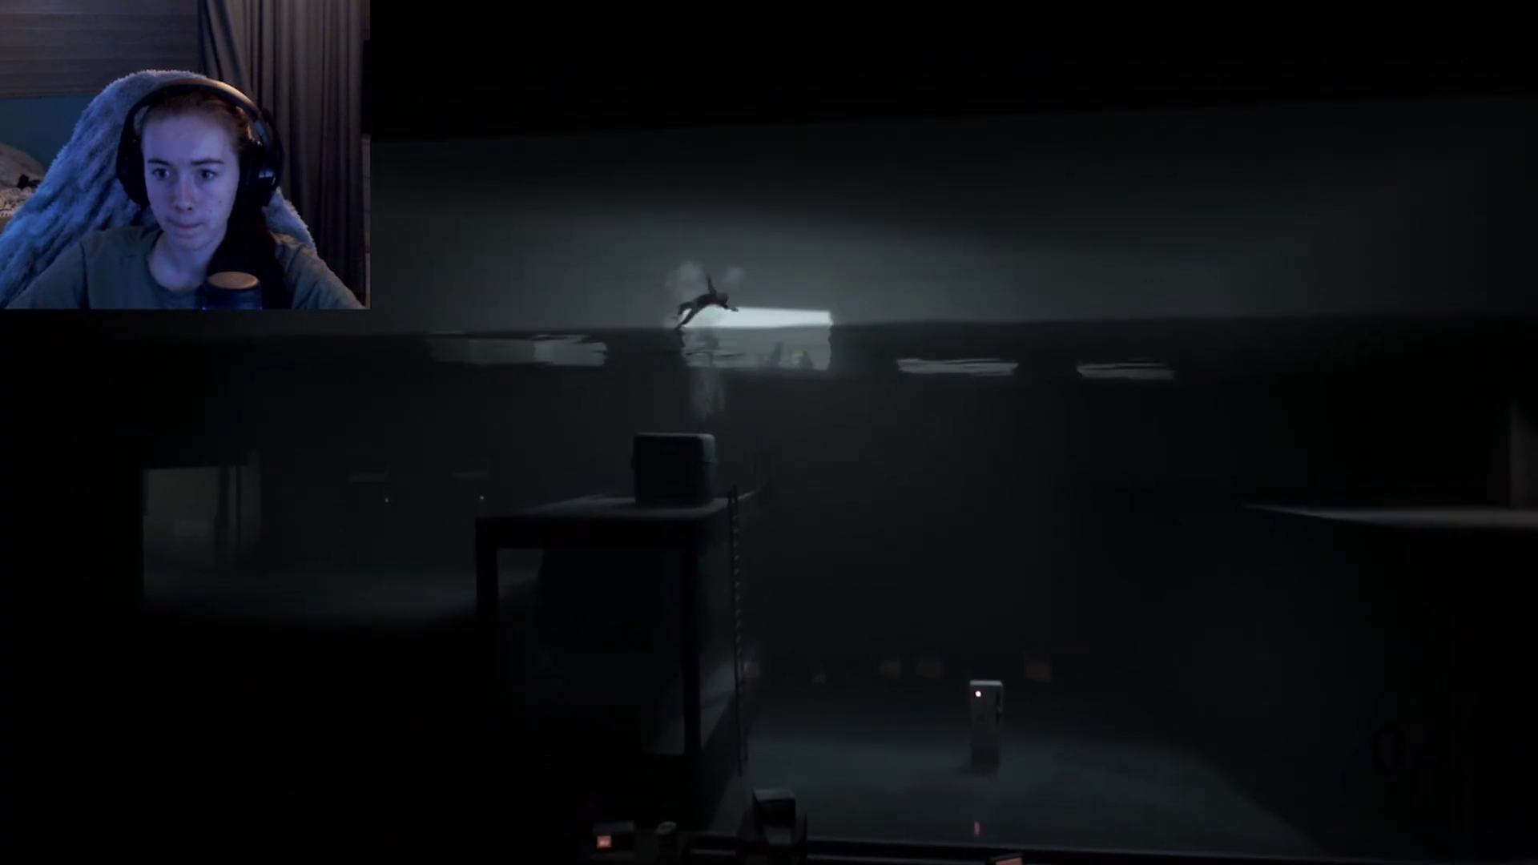
key("Right")
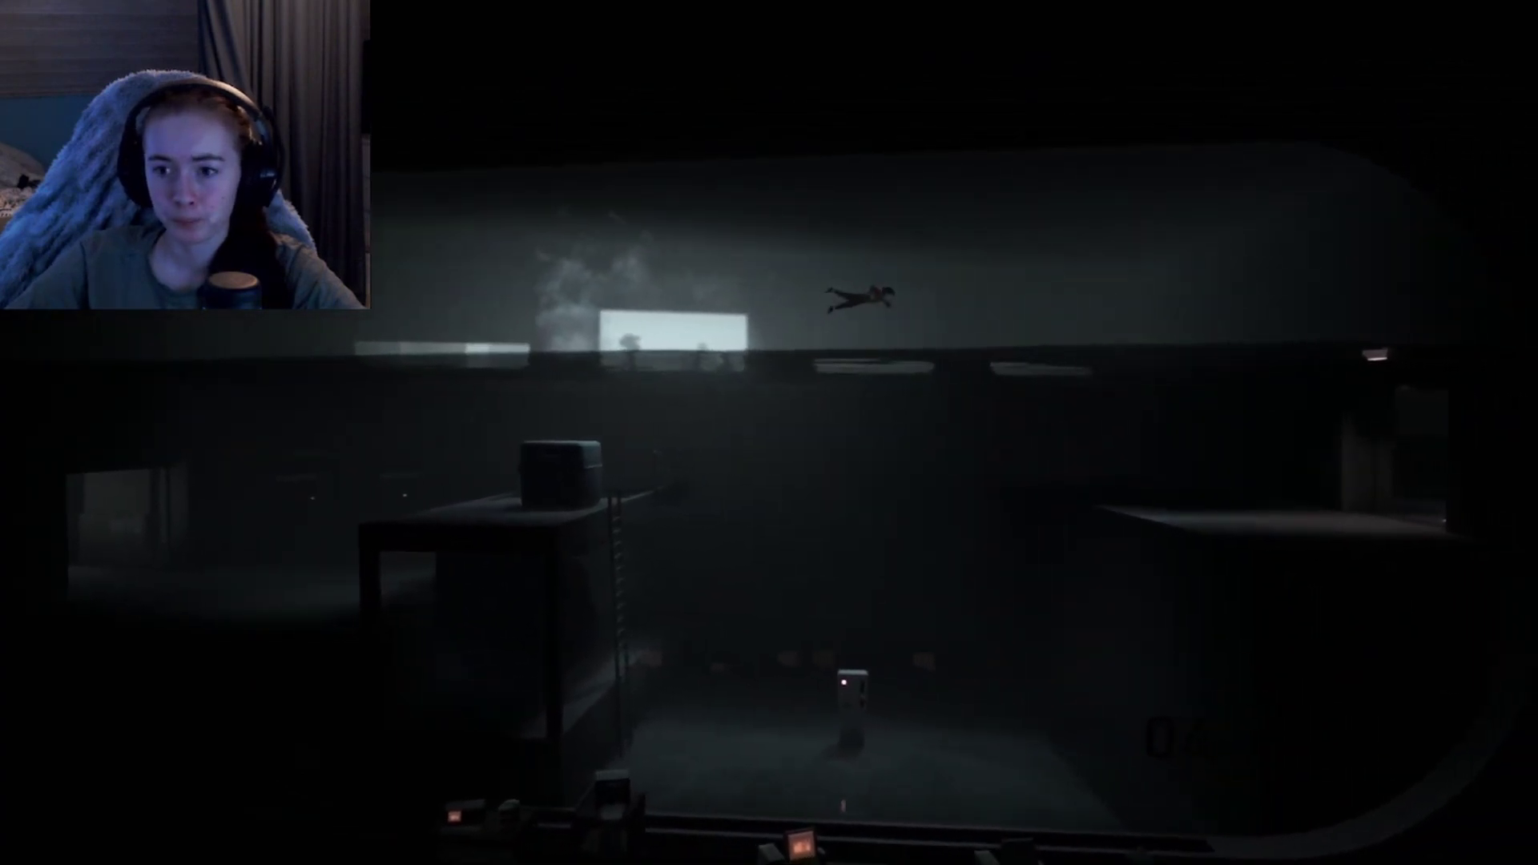
key("Right")
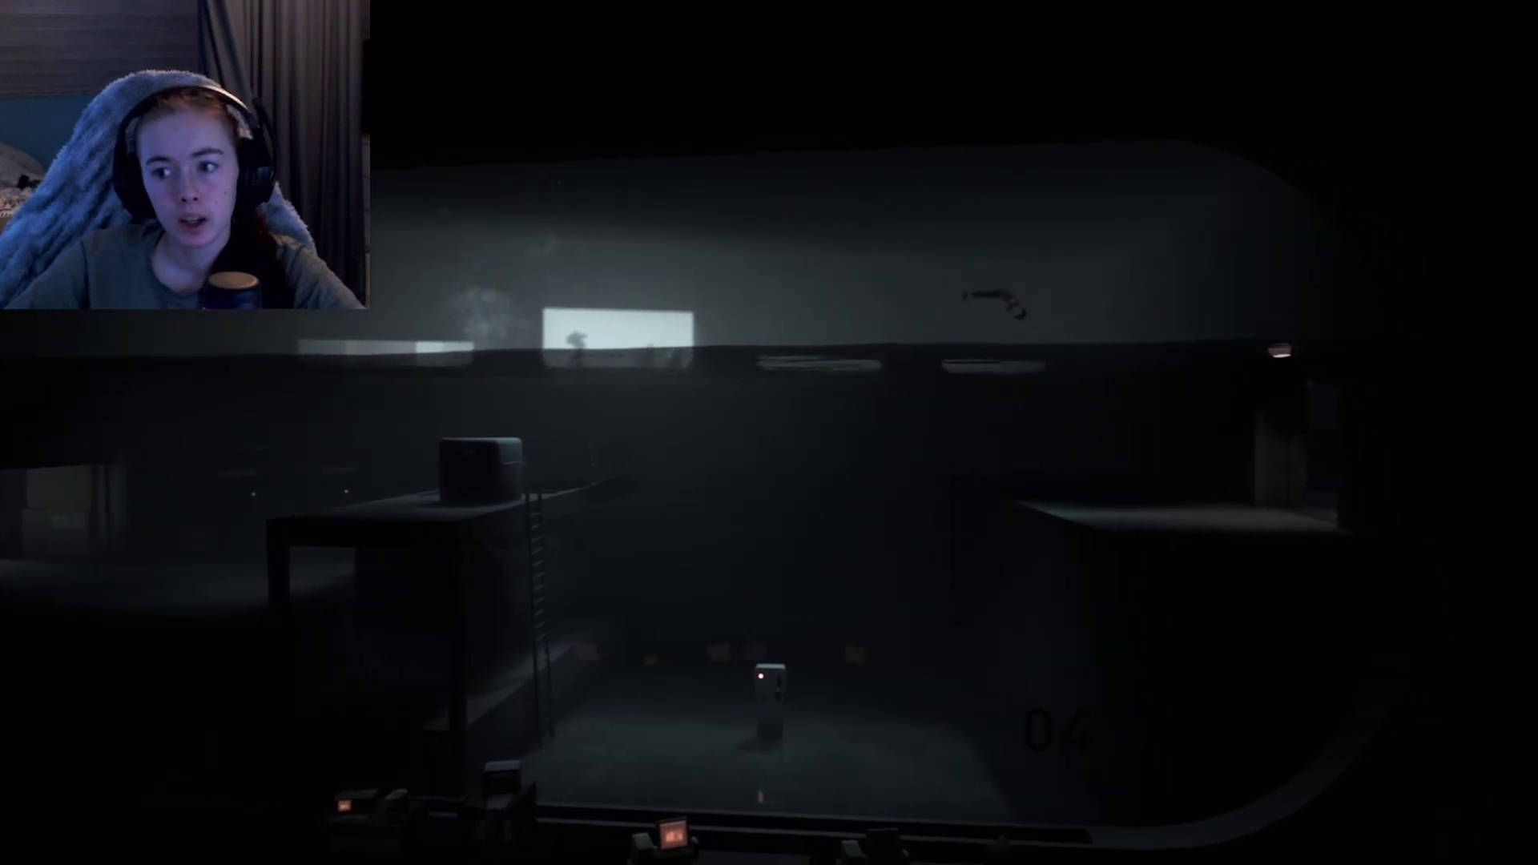
key("Right")
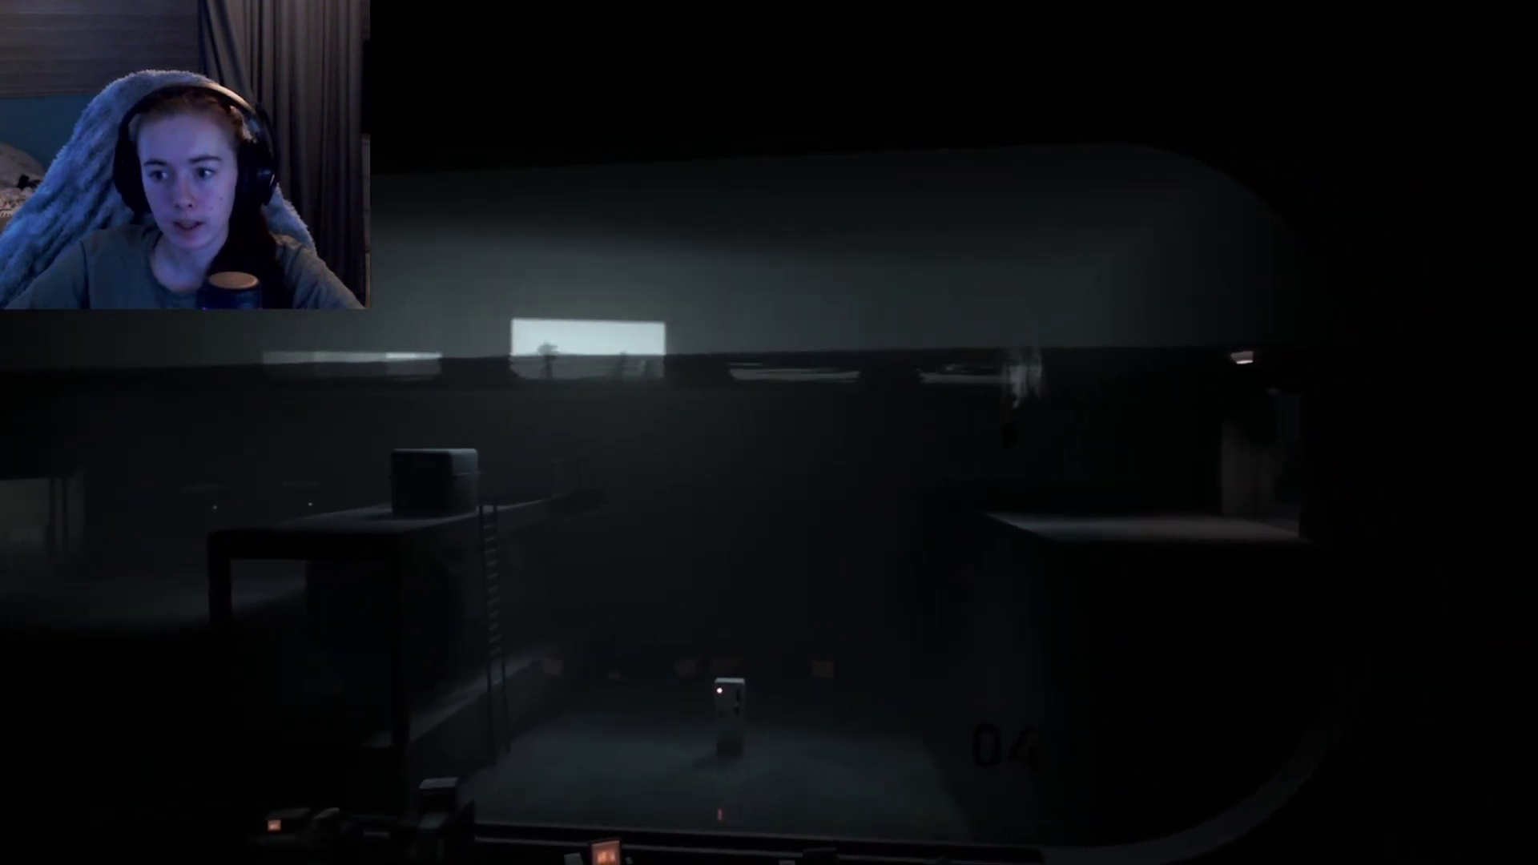
key("Right")
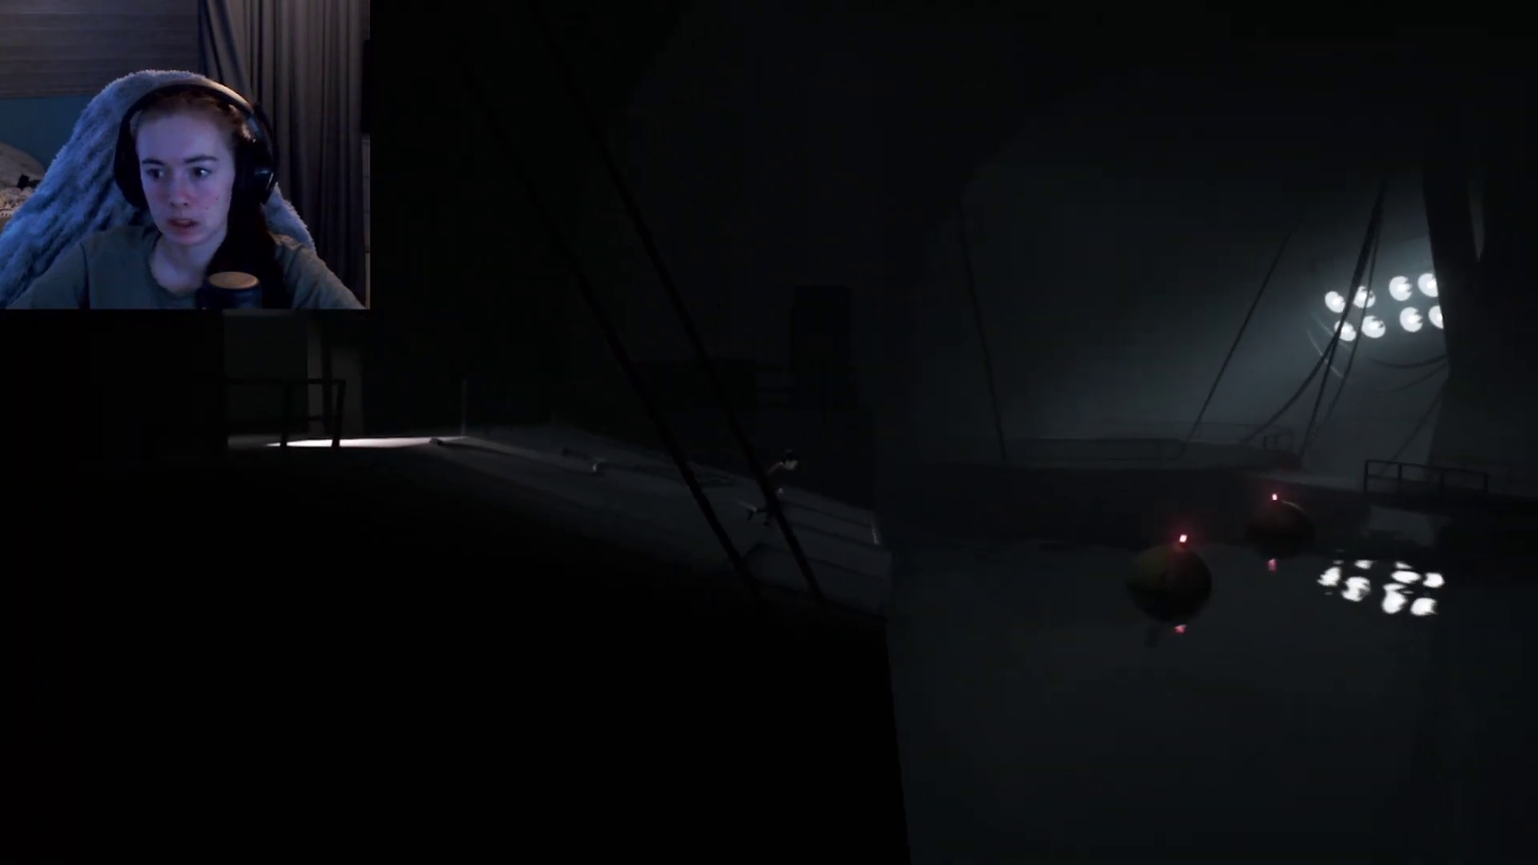
key("Right")
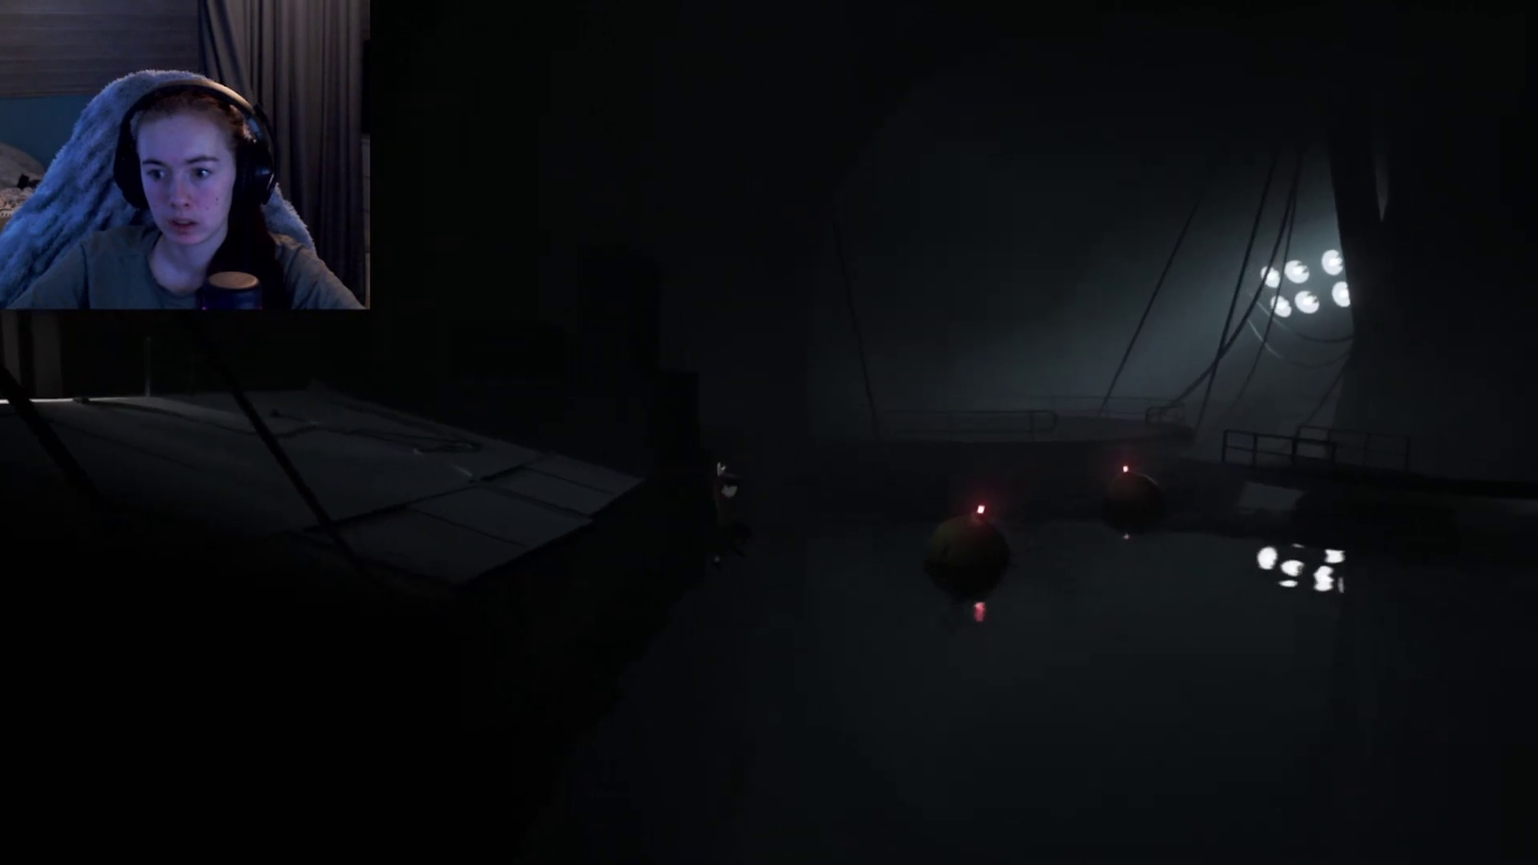
key("Right")
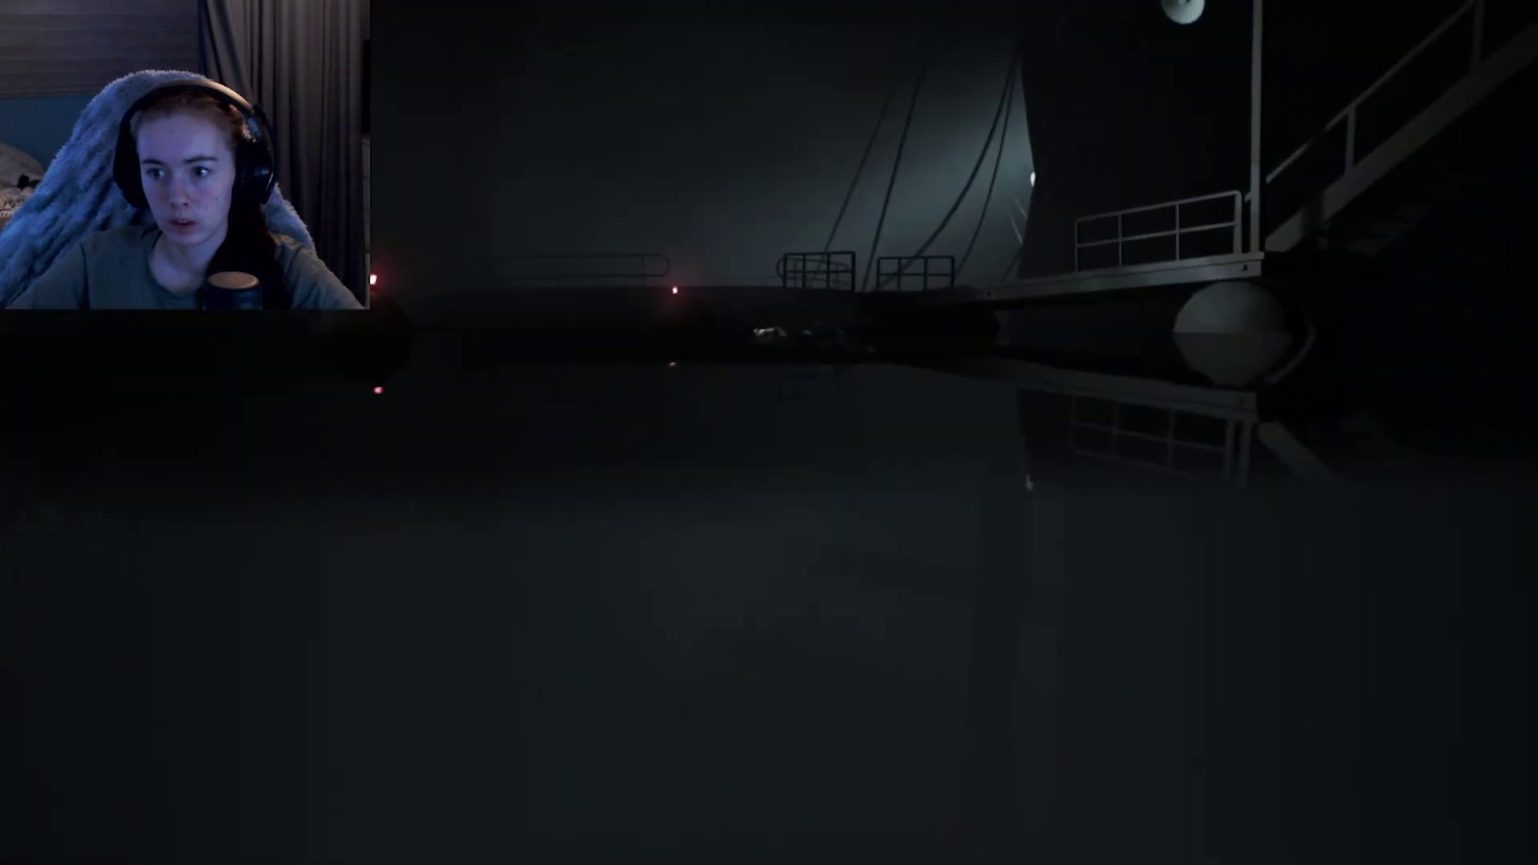
key("Right")
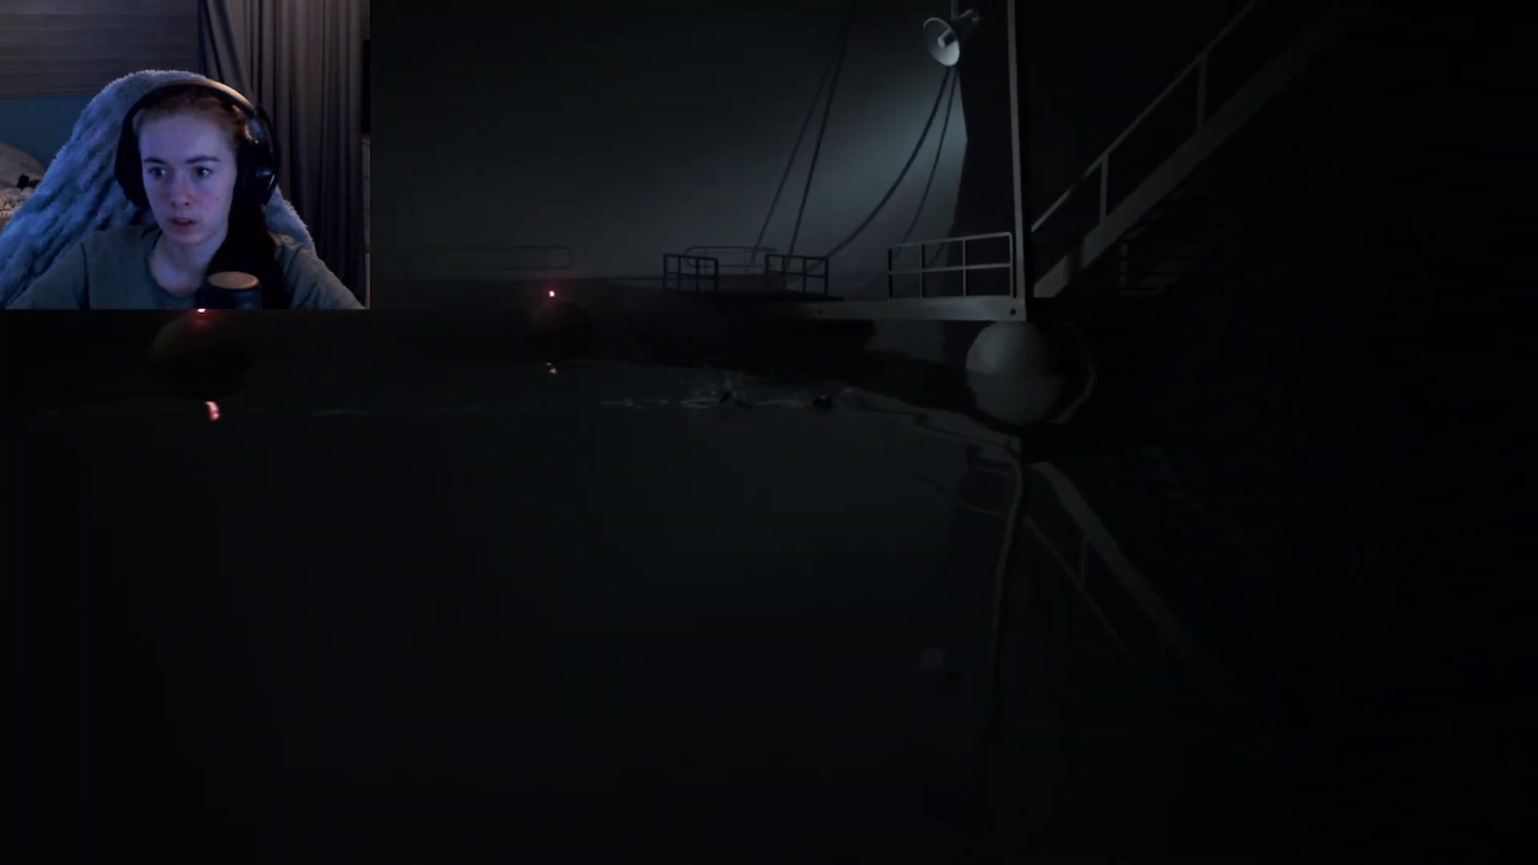
key("Right")
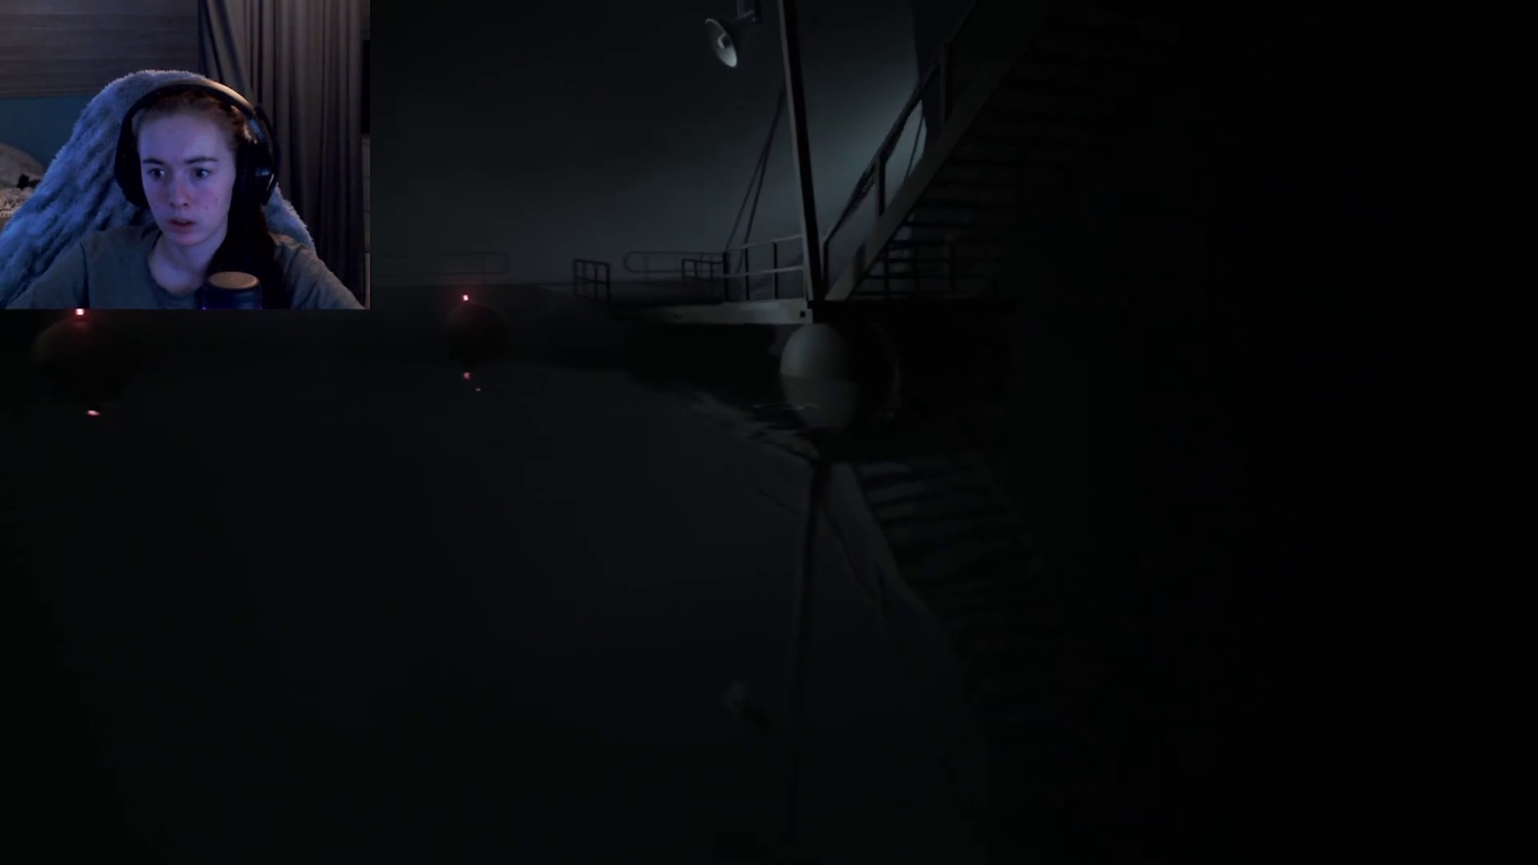
key("Down")
key("Right")
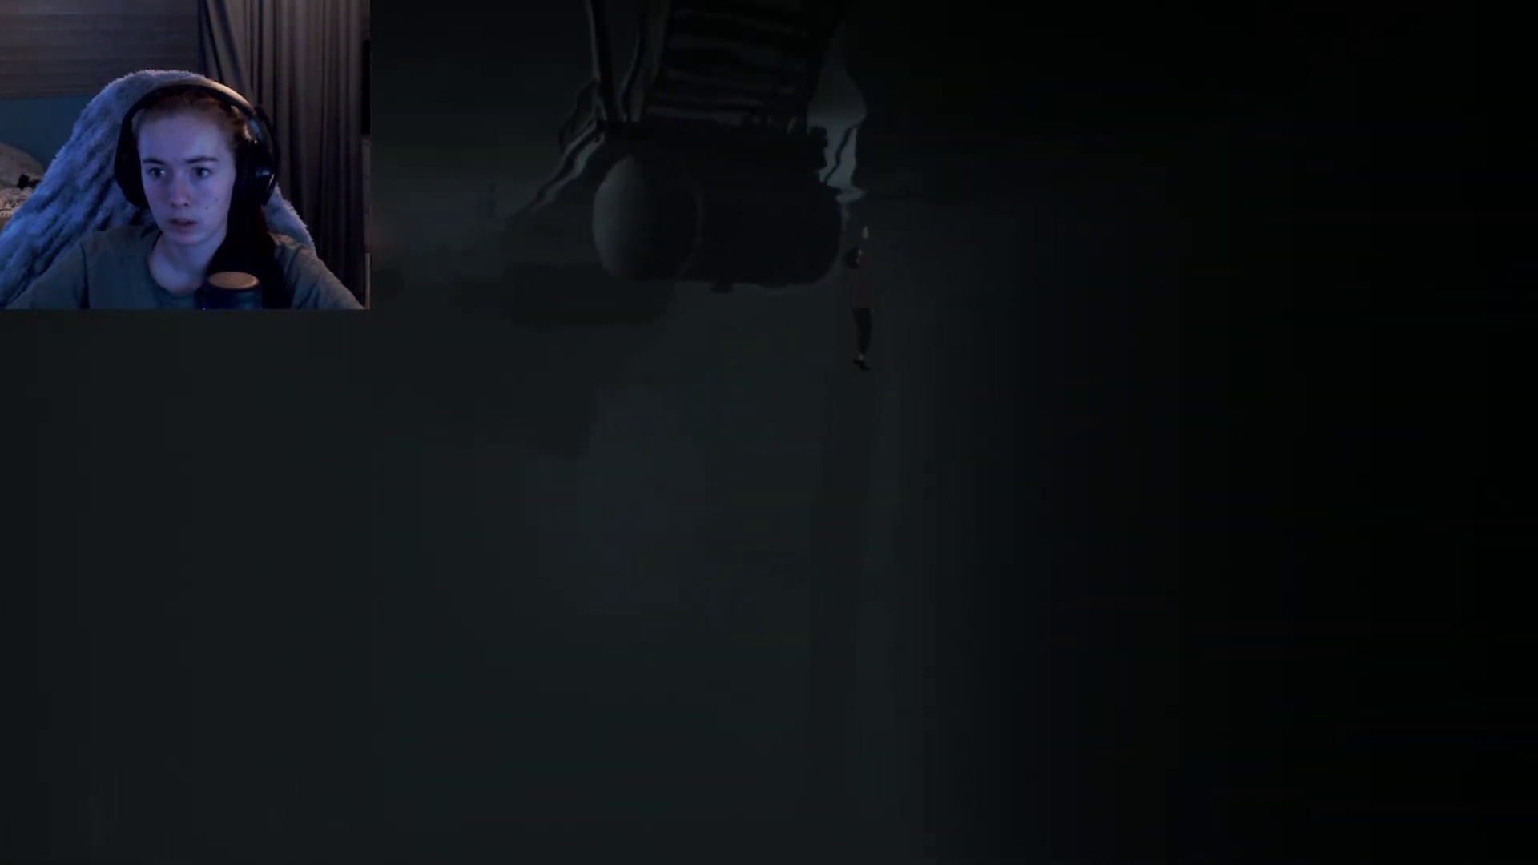
key("Up")
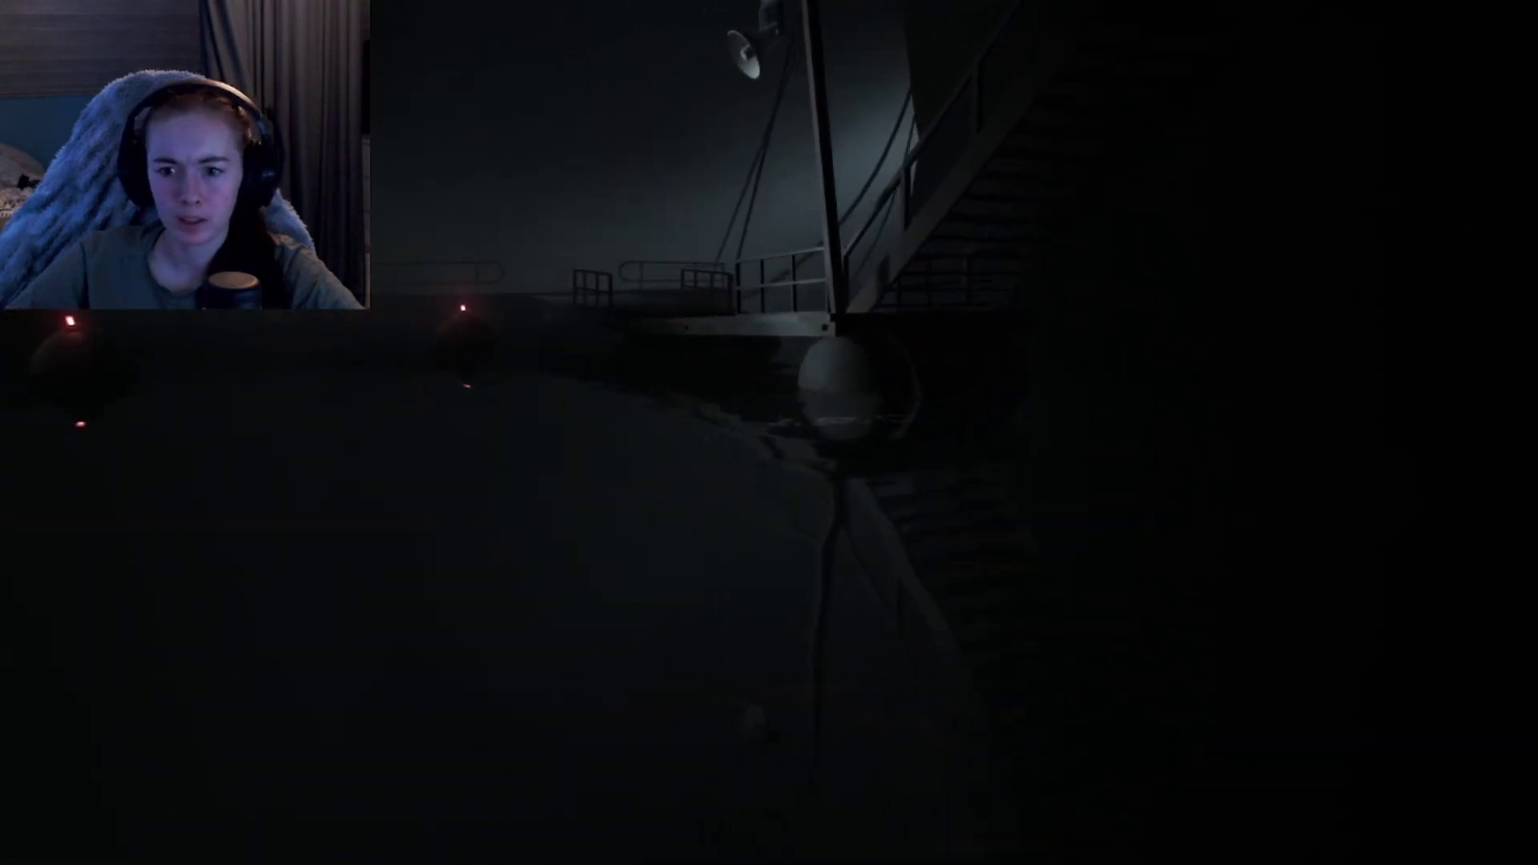
key("Down")
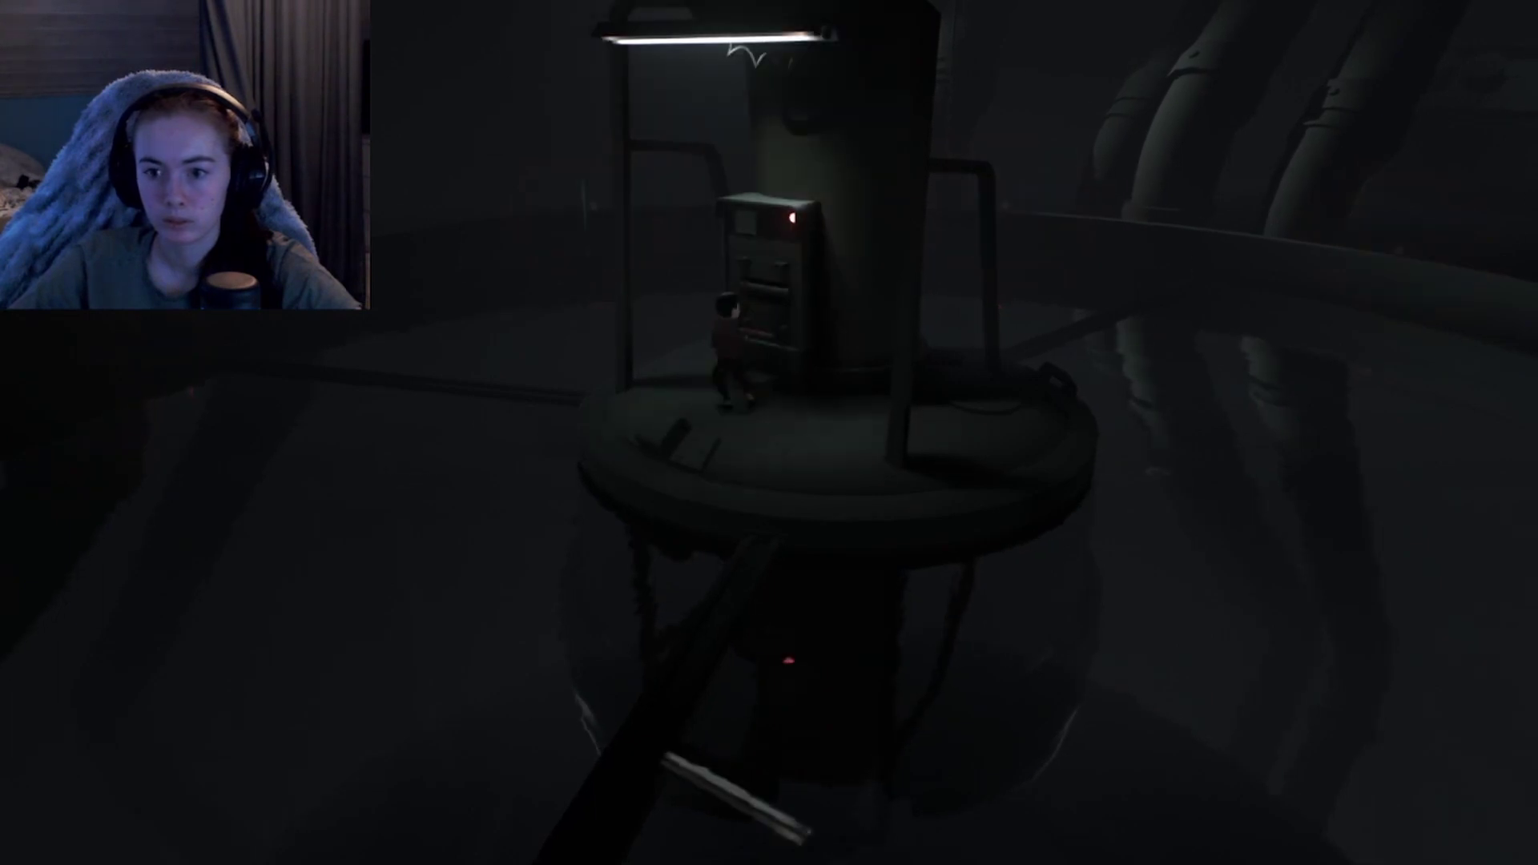
key("a")
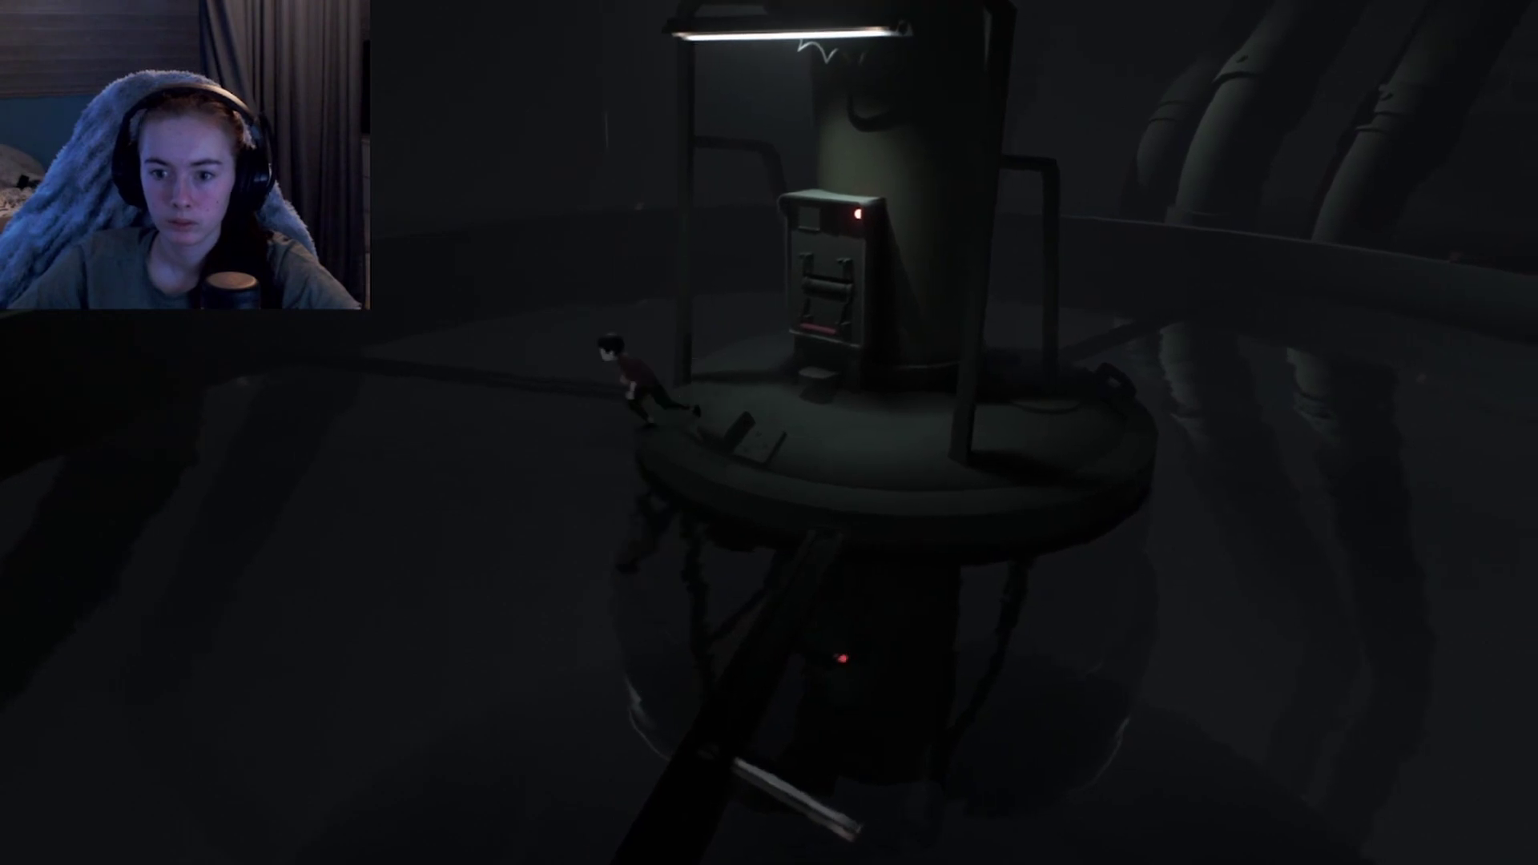
key("a")
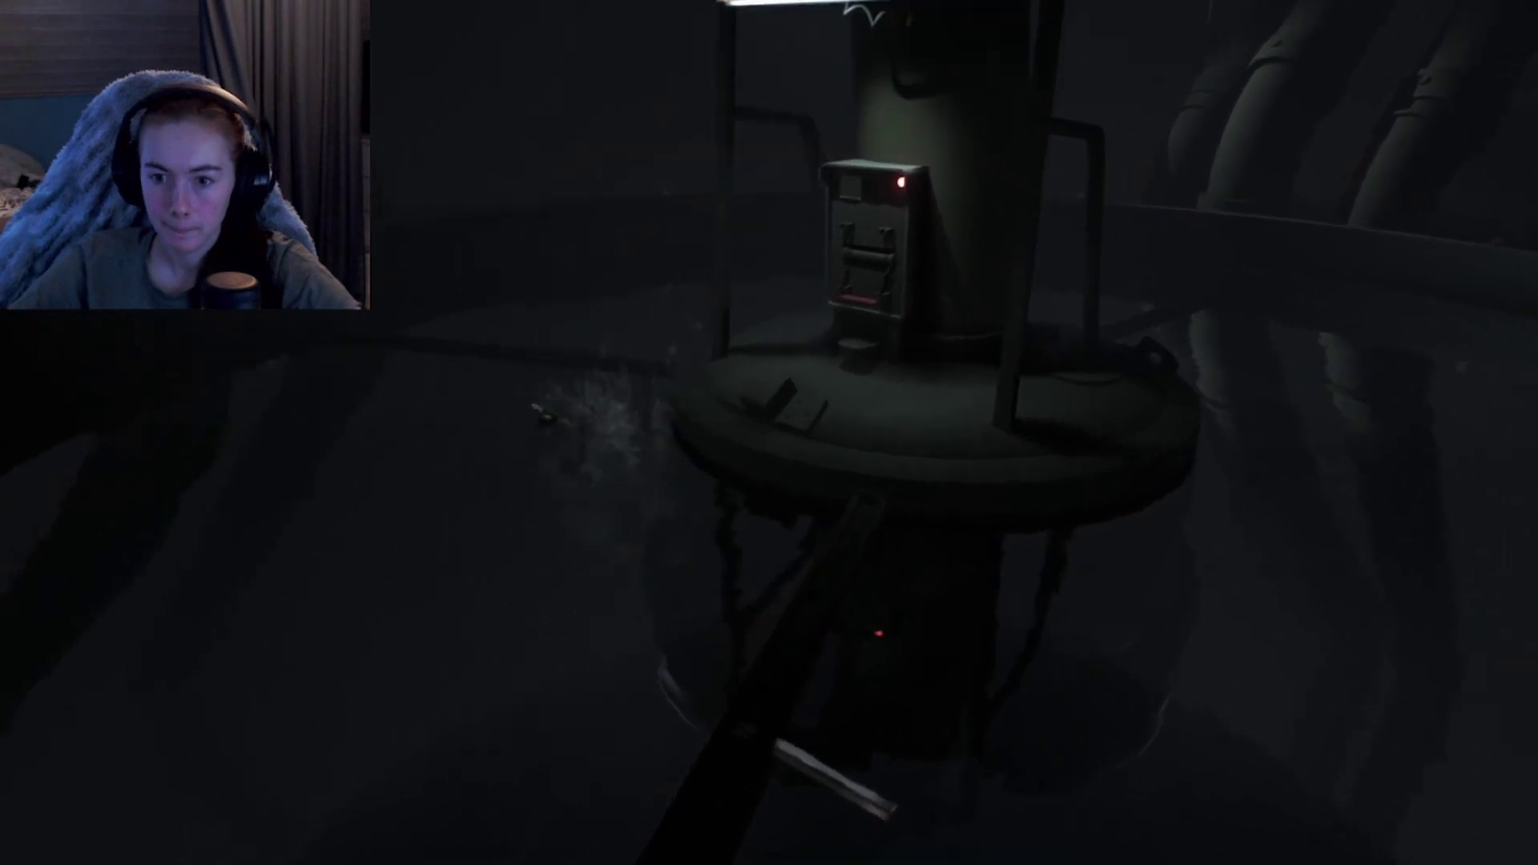
key("s")
key("s")
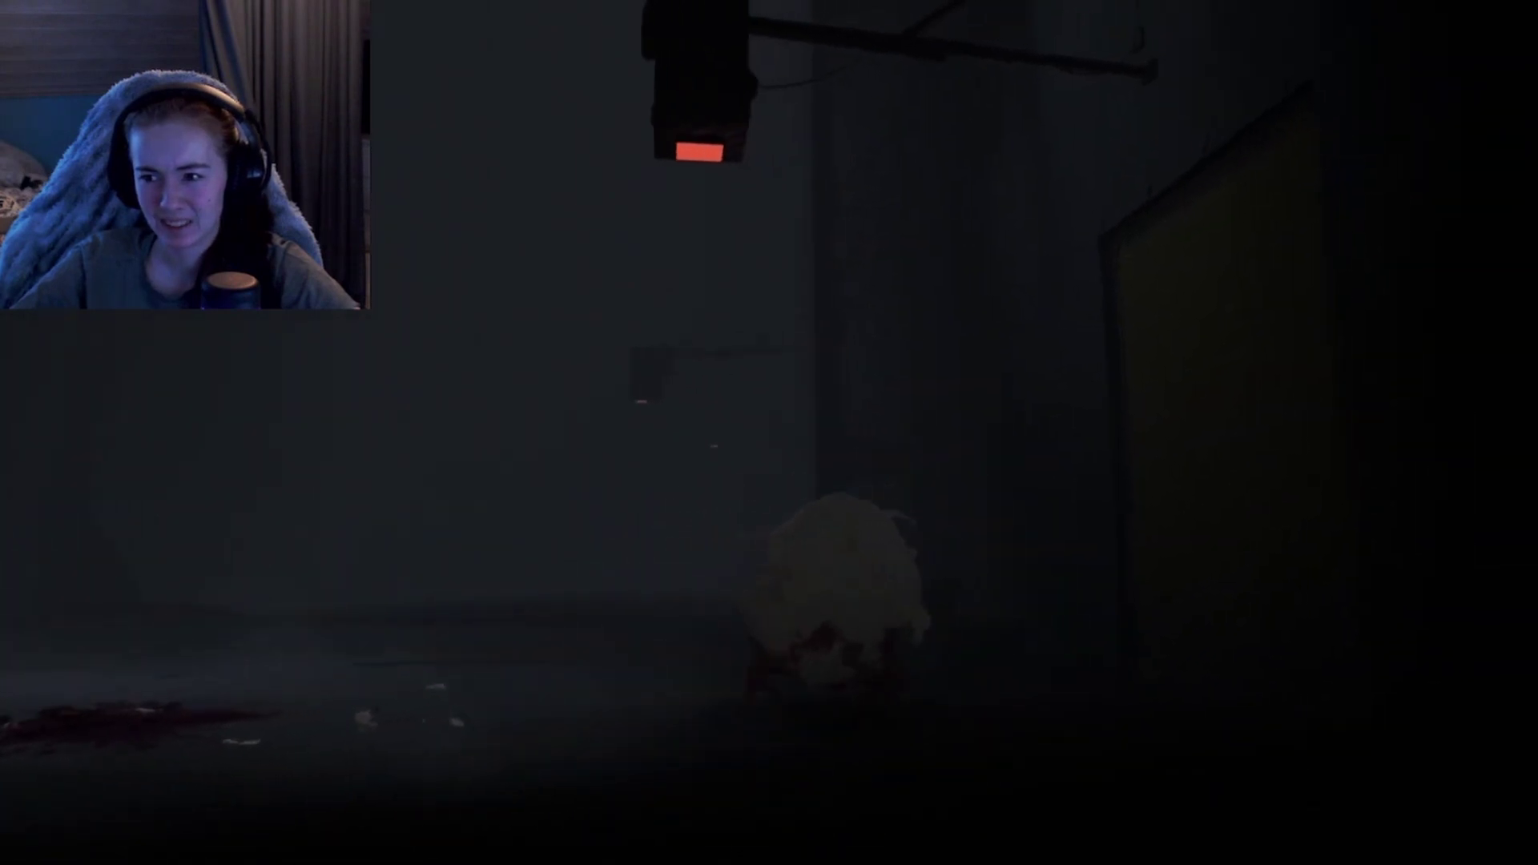
key("Right")
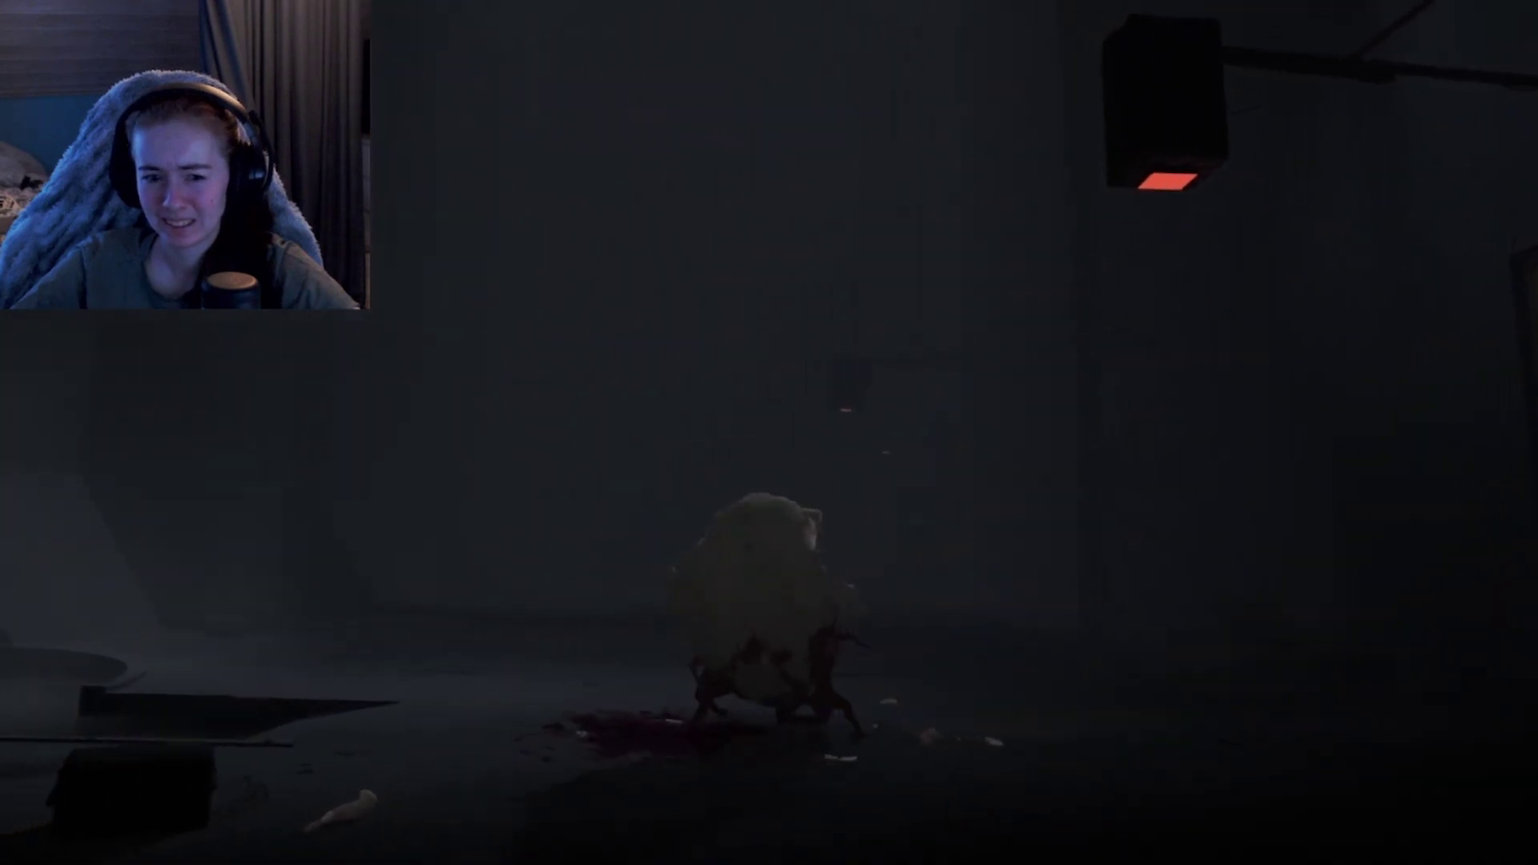
key("Left")
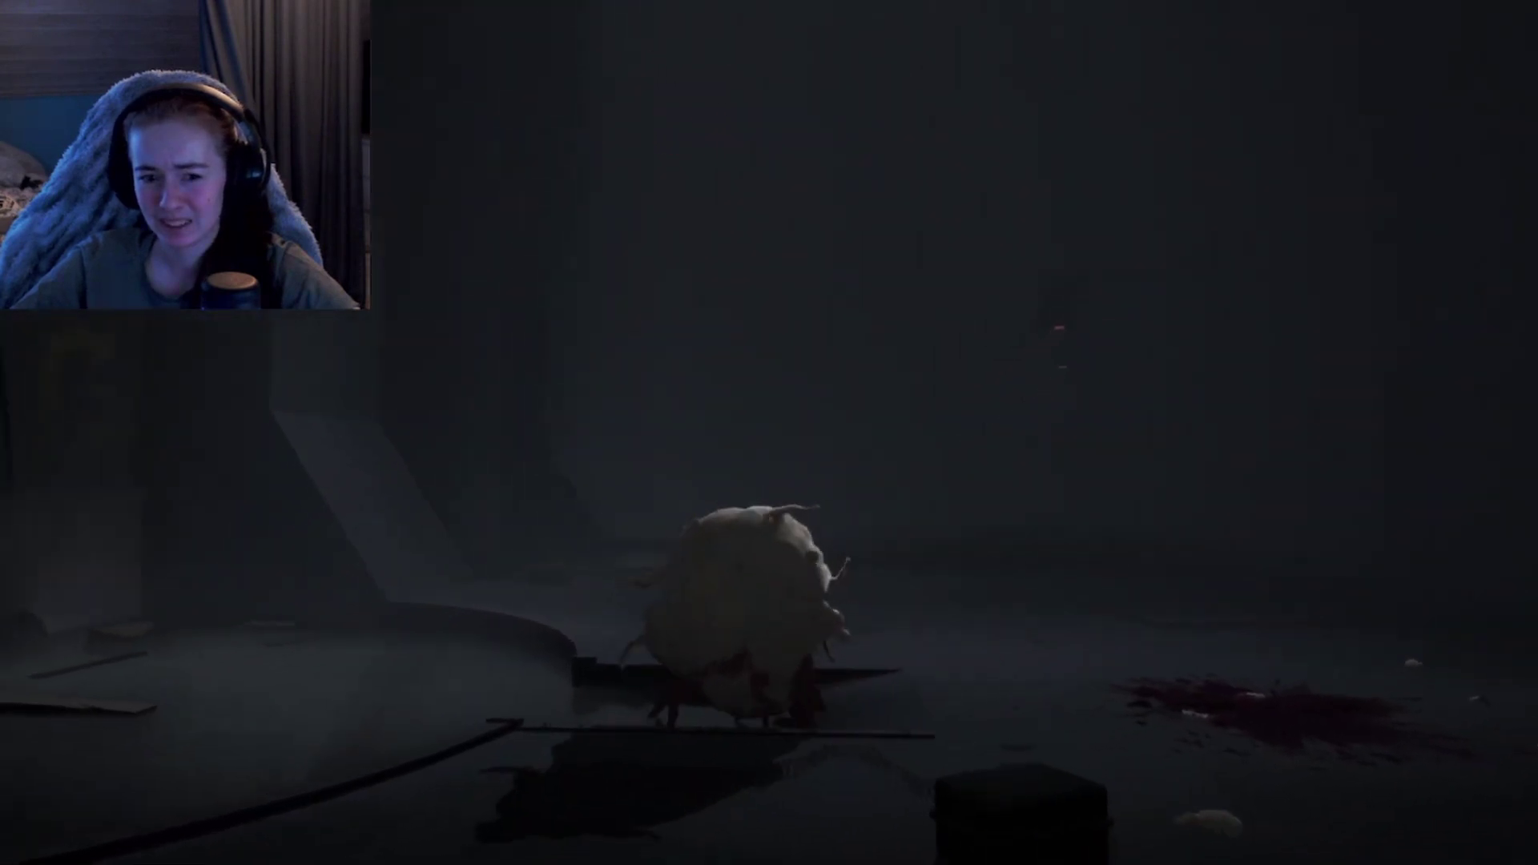
key("Left")
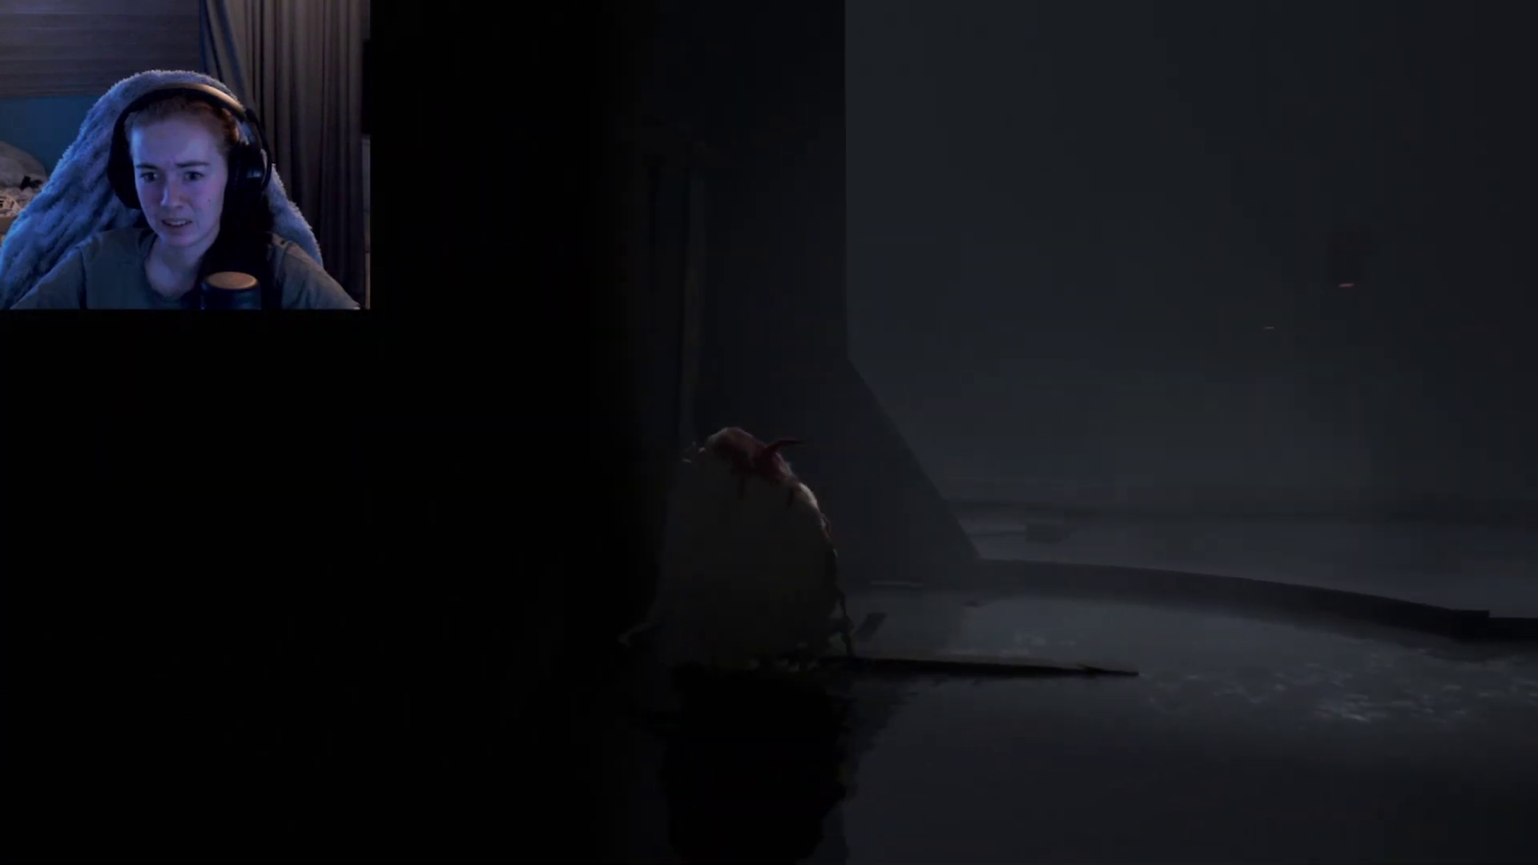
key("Left")
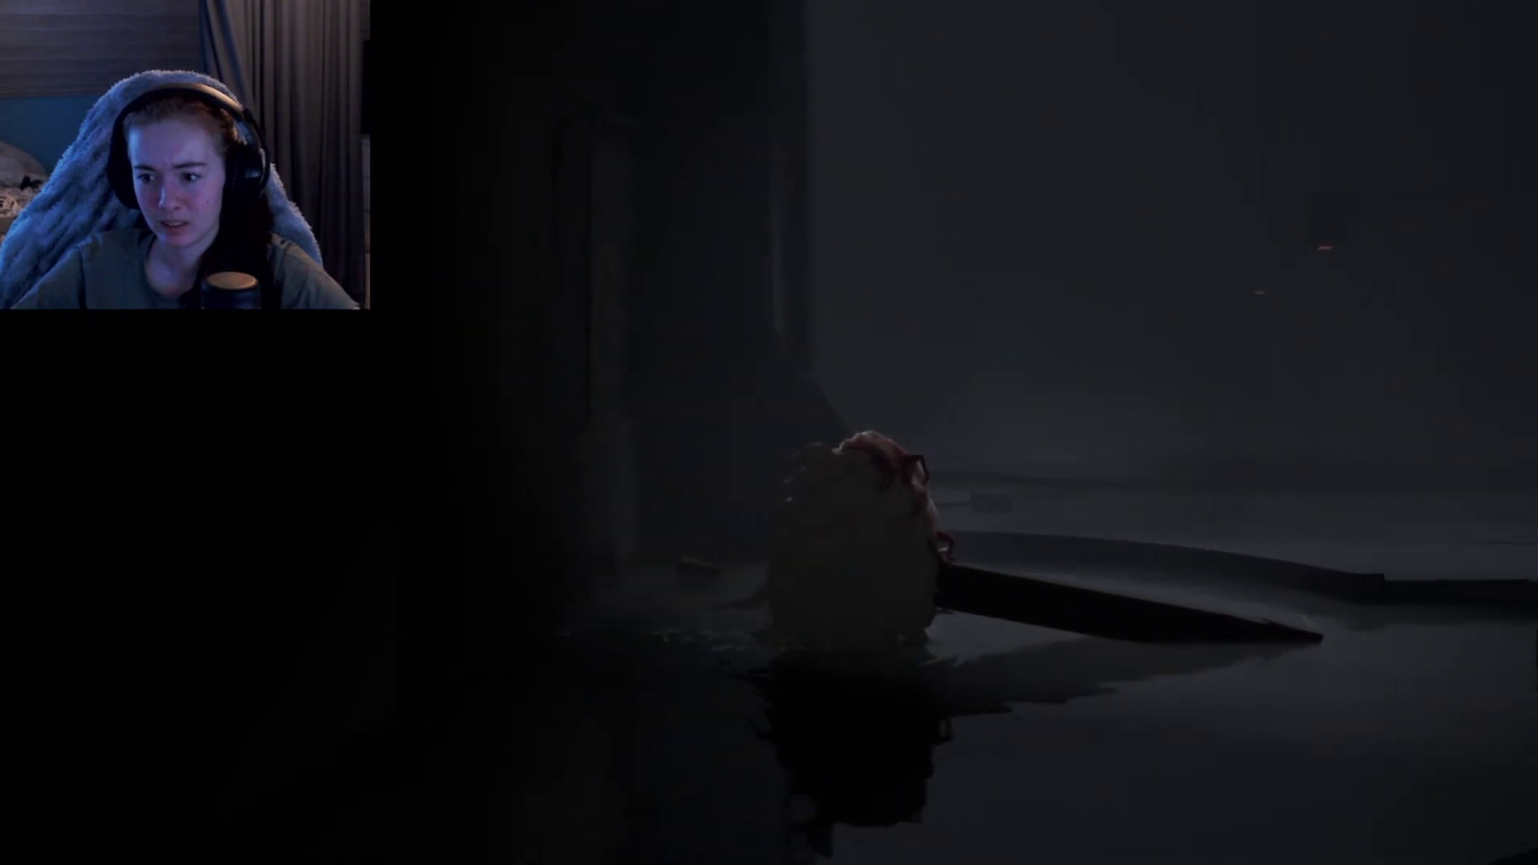
key("Left")
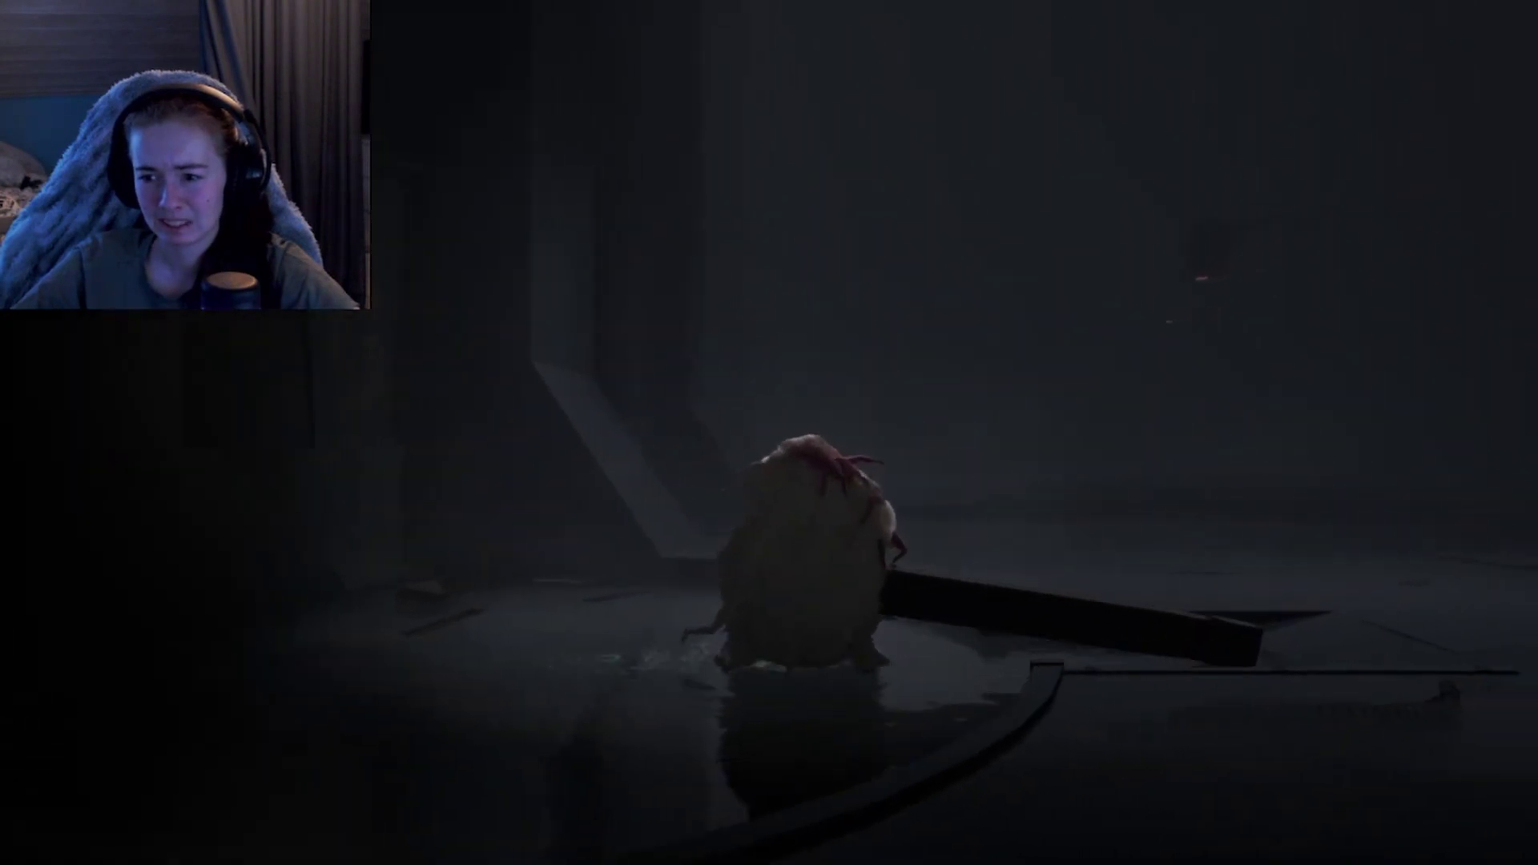
key("Right")
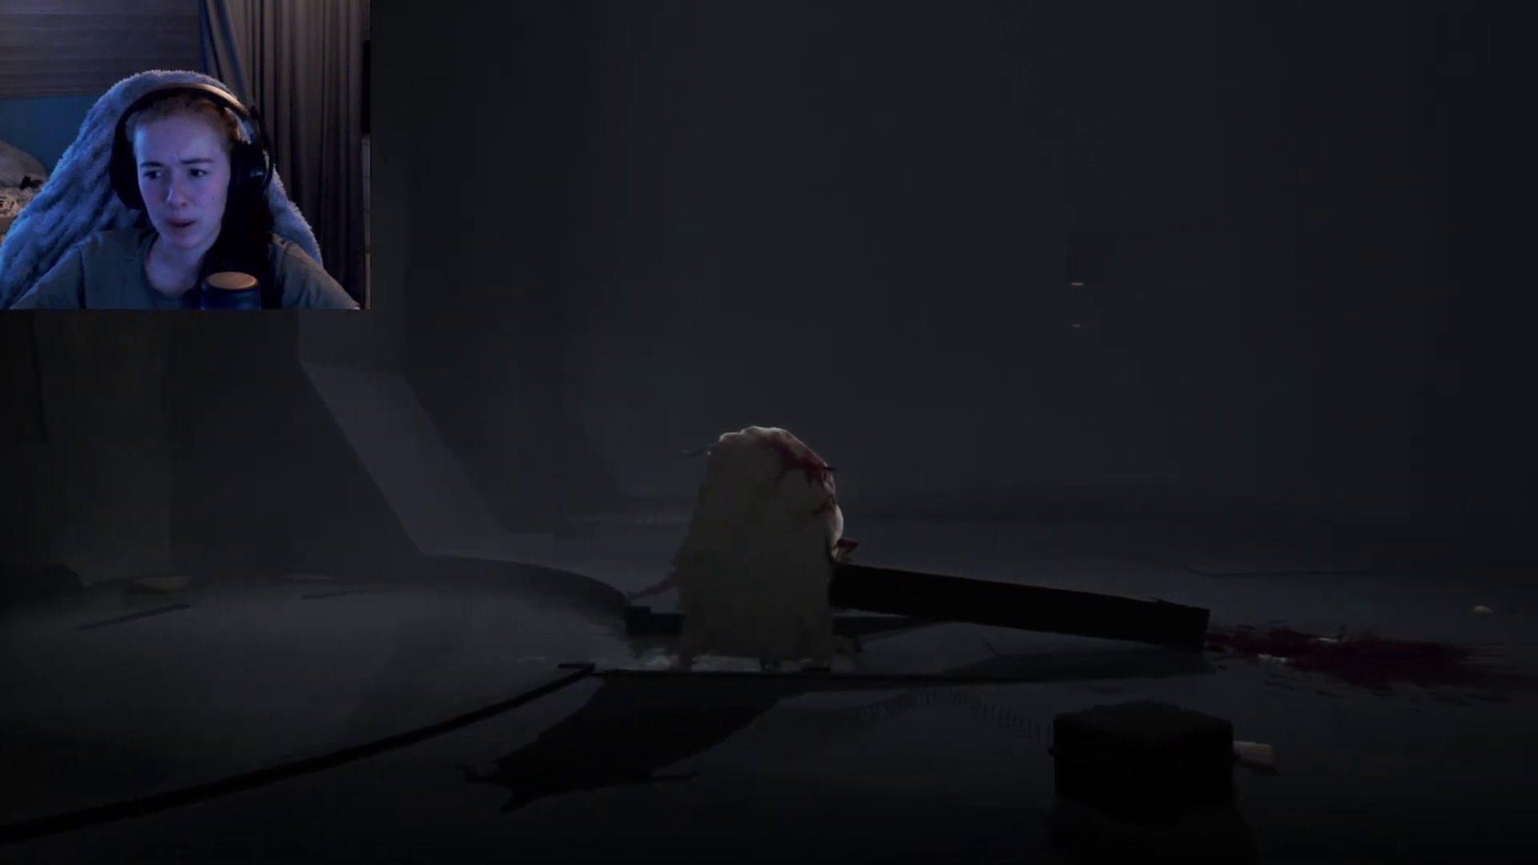
key("Right")
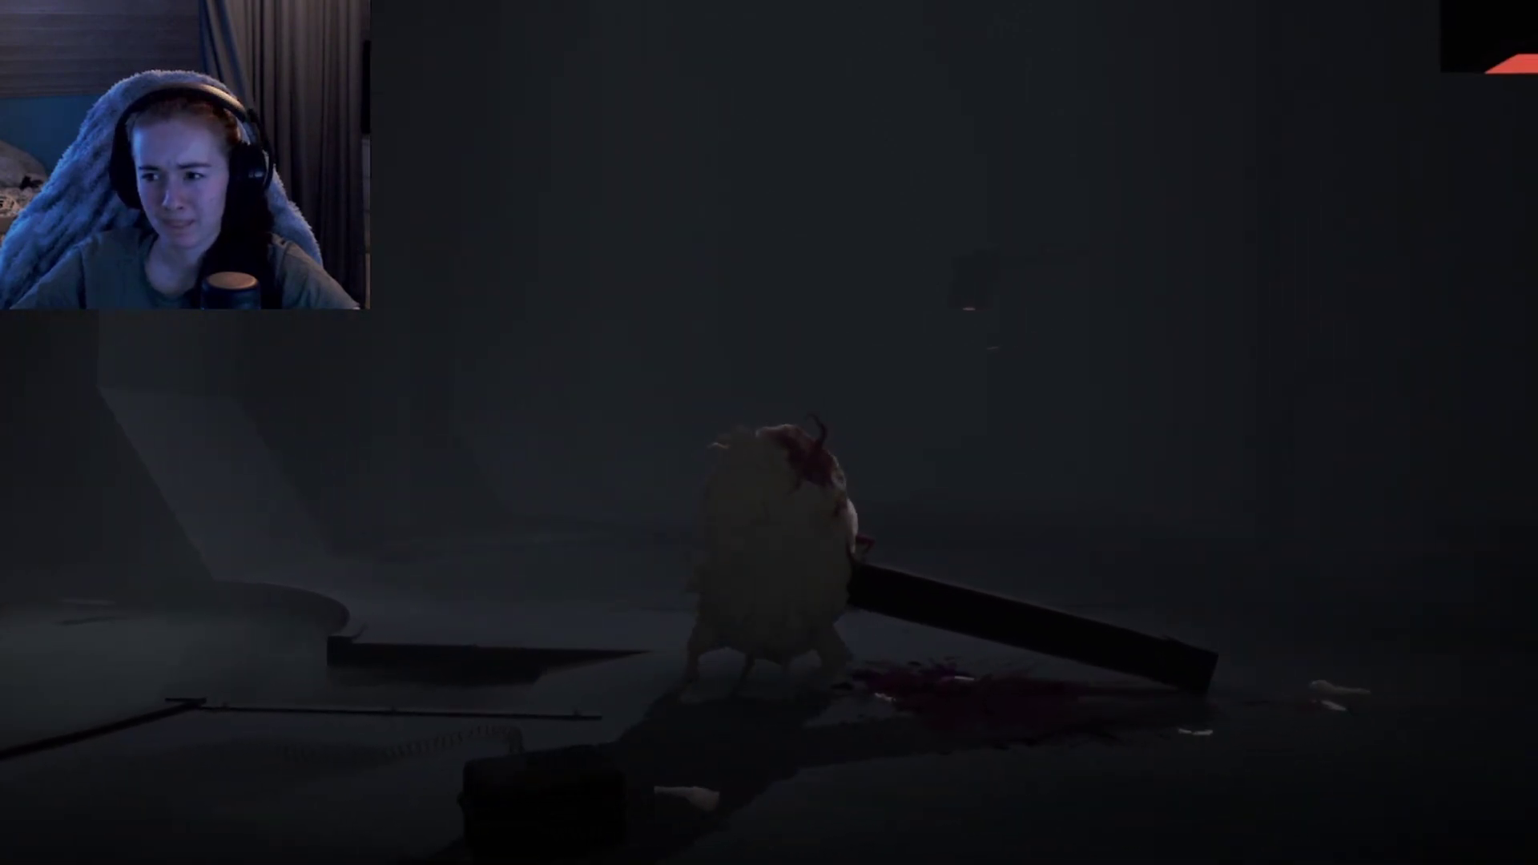
key("Right")
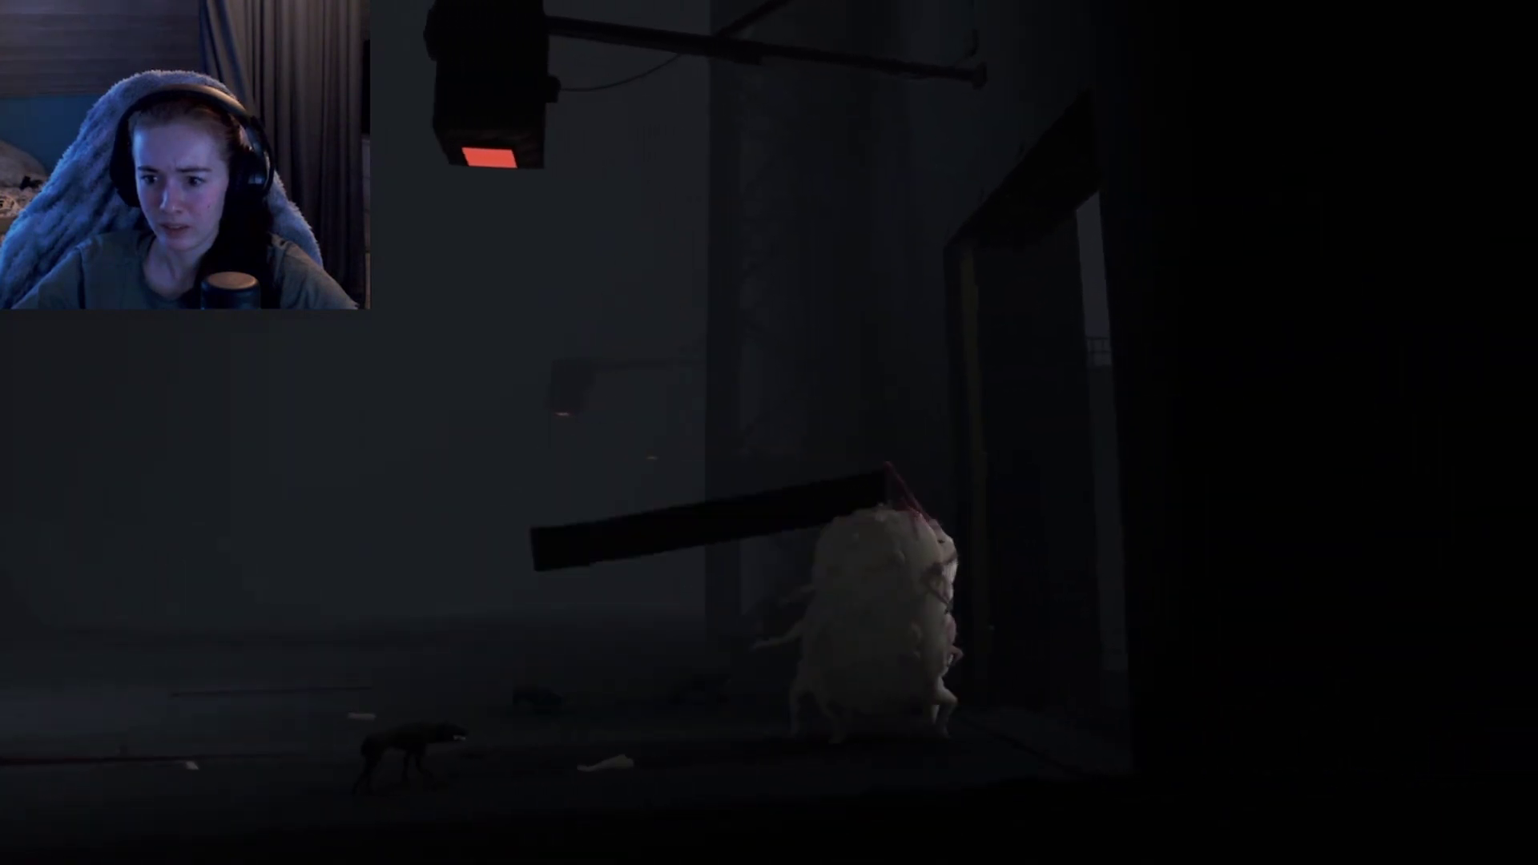
key("Right")
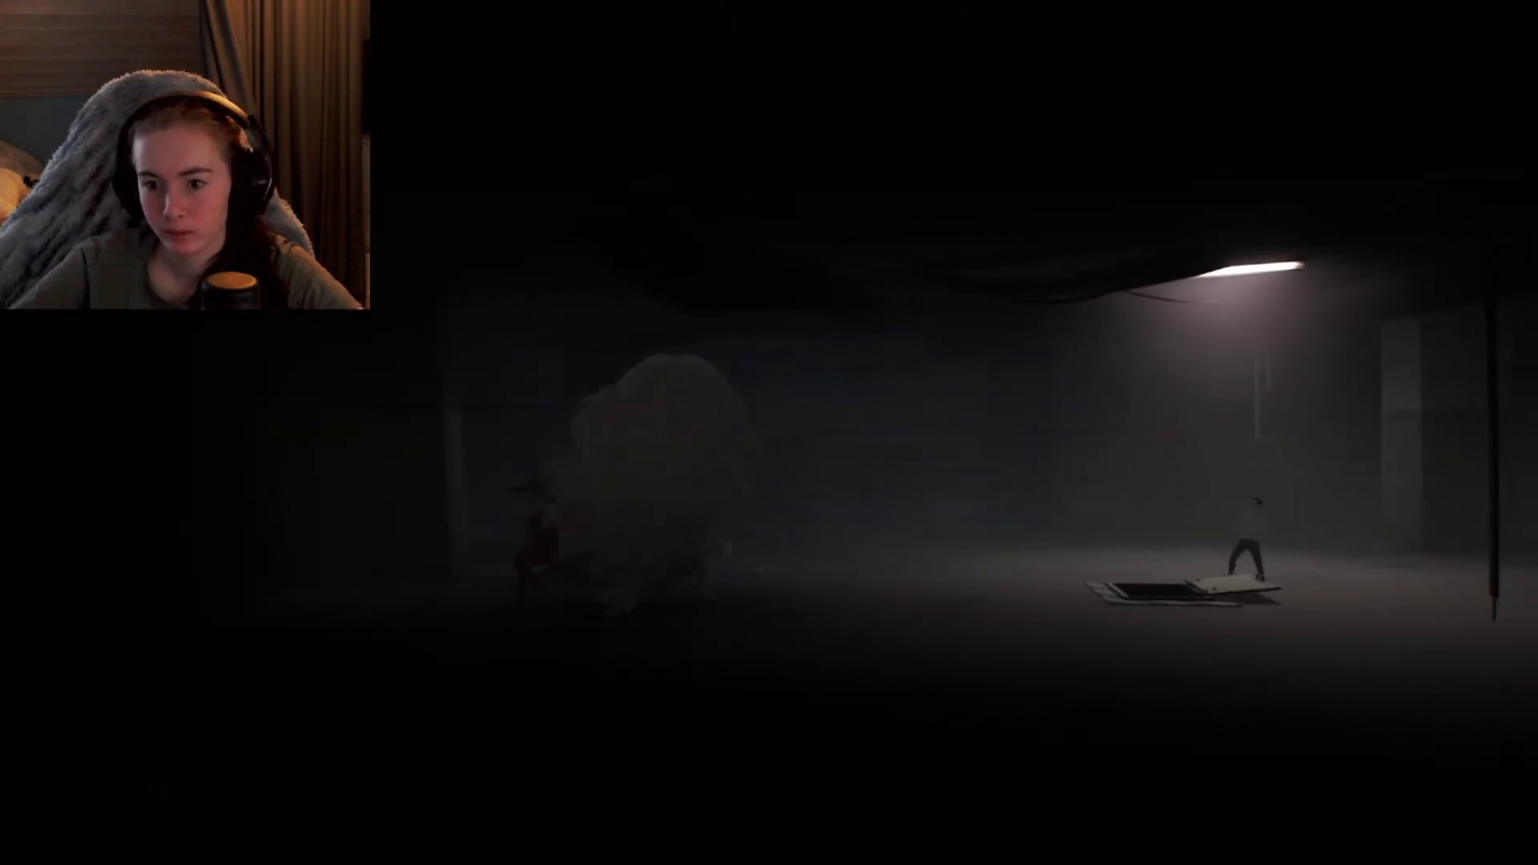
key("Right")
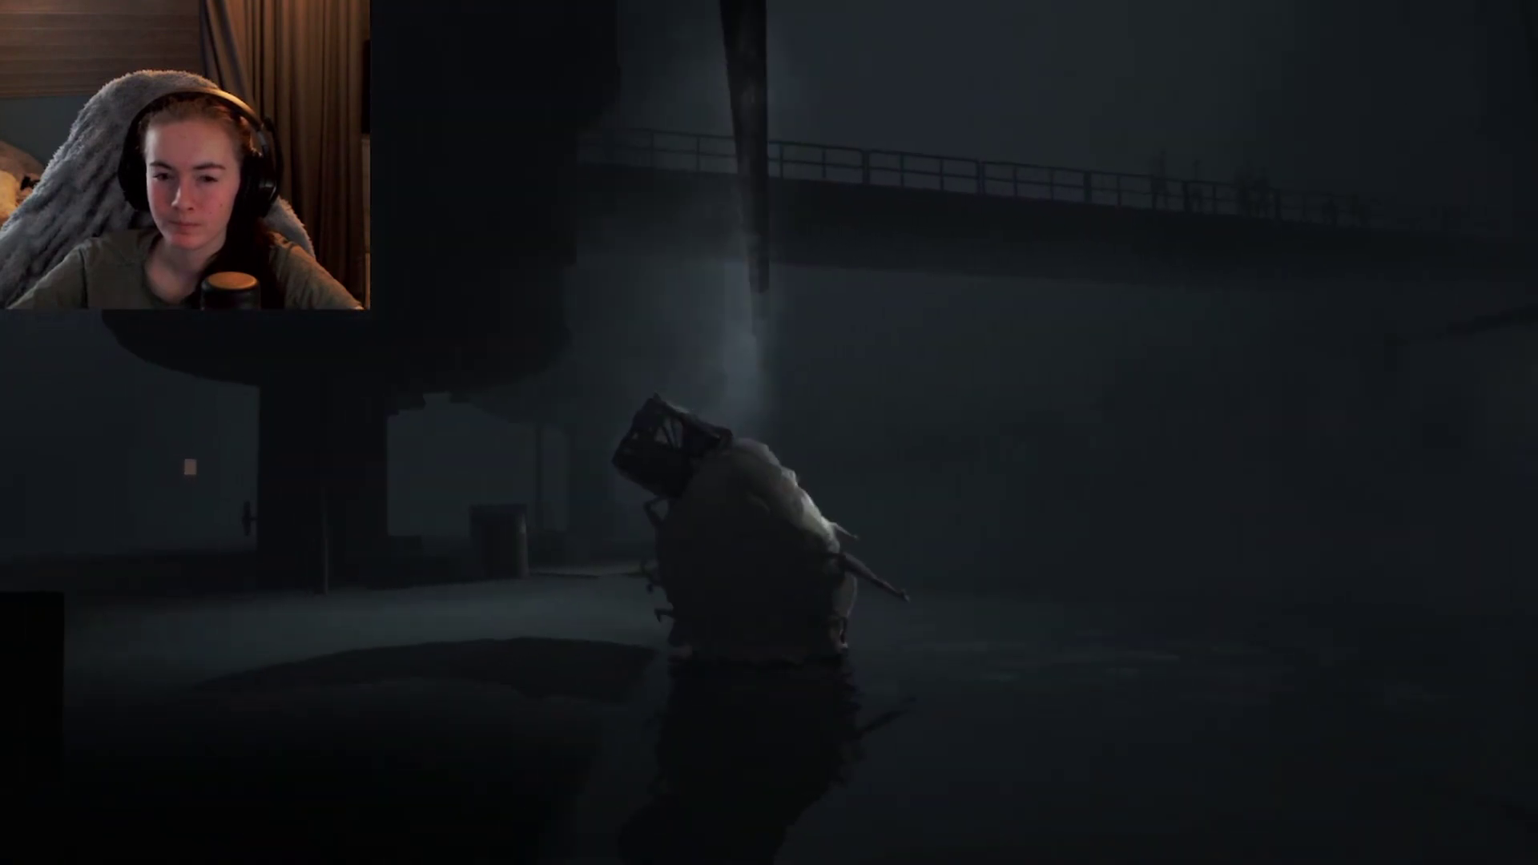
key("Left")
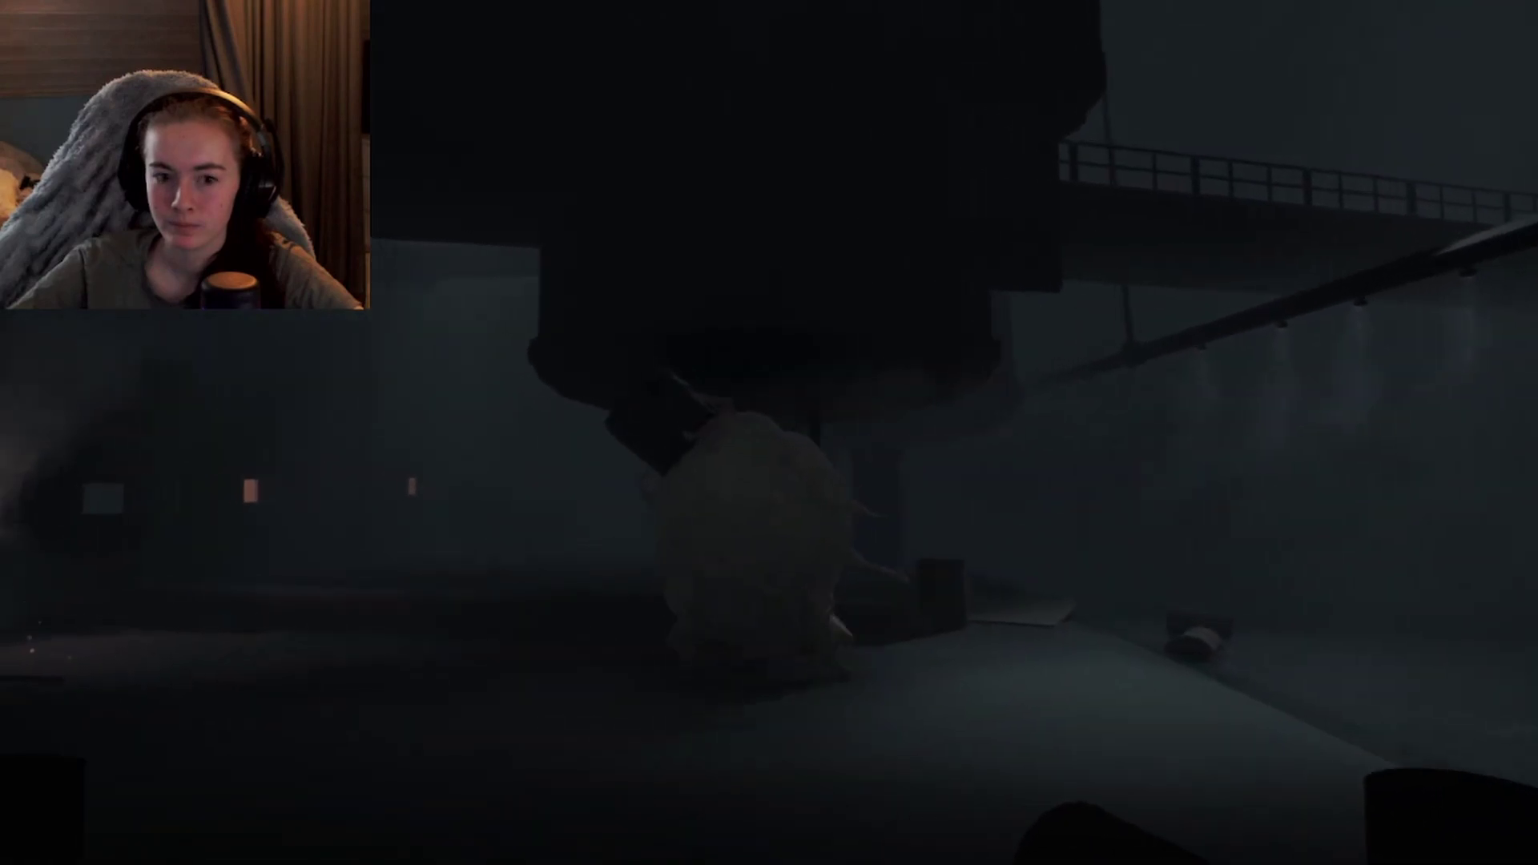
key("Left")
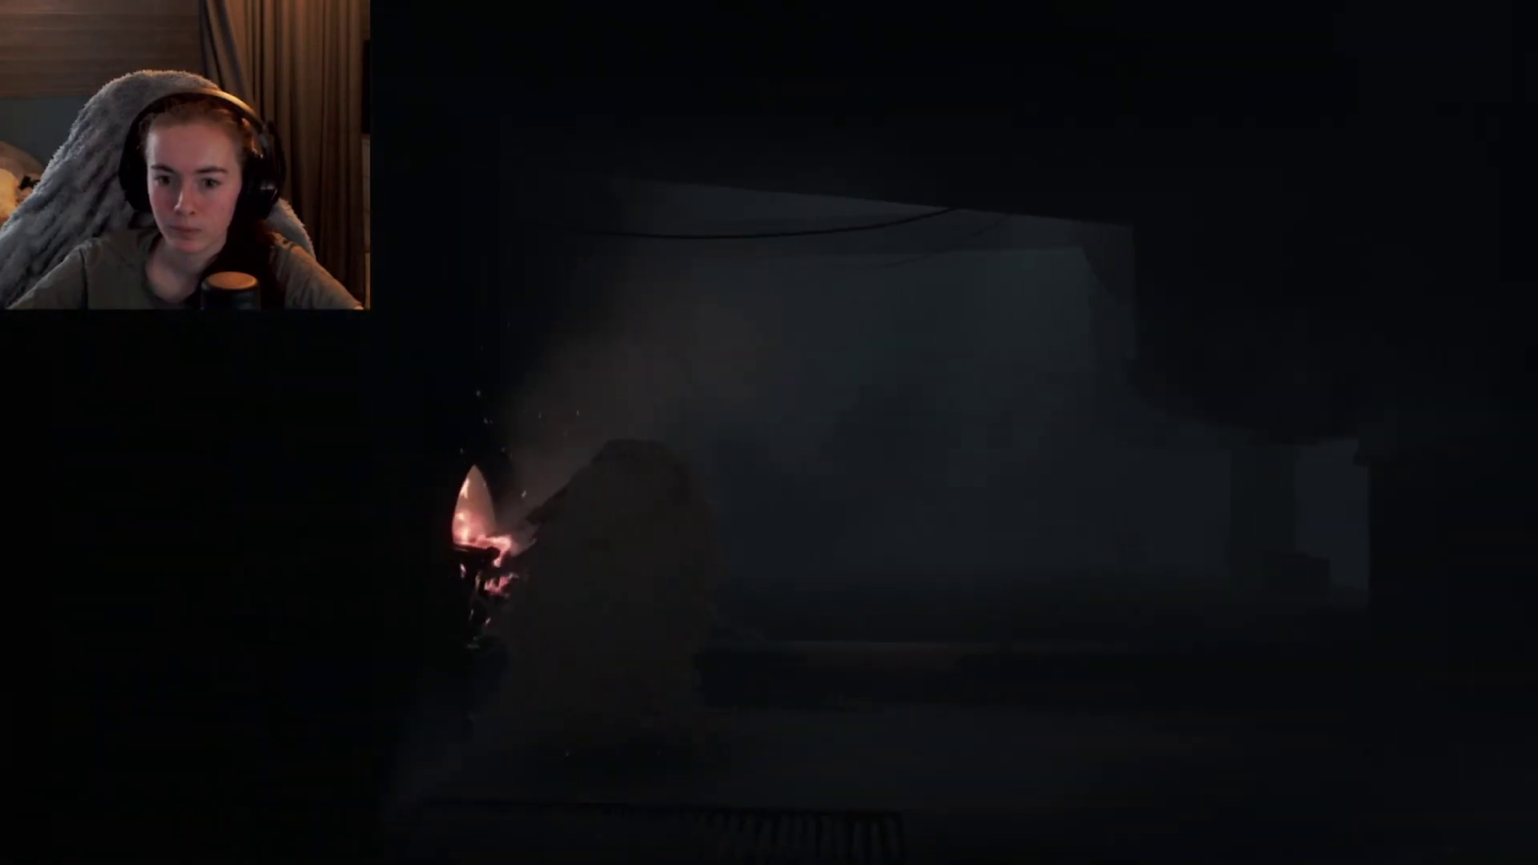
key("Left")
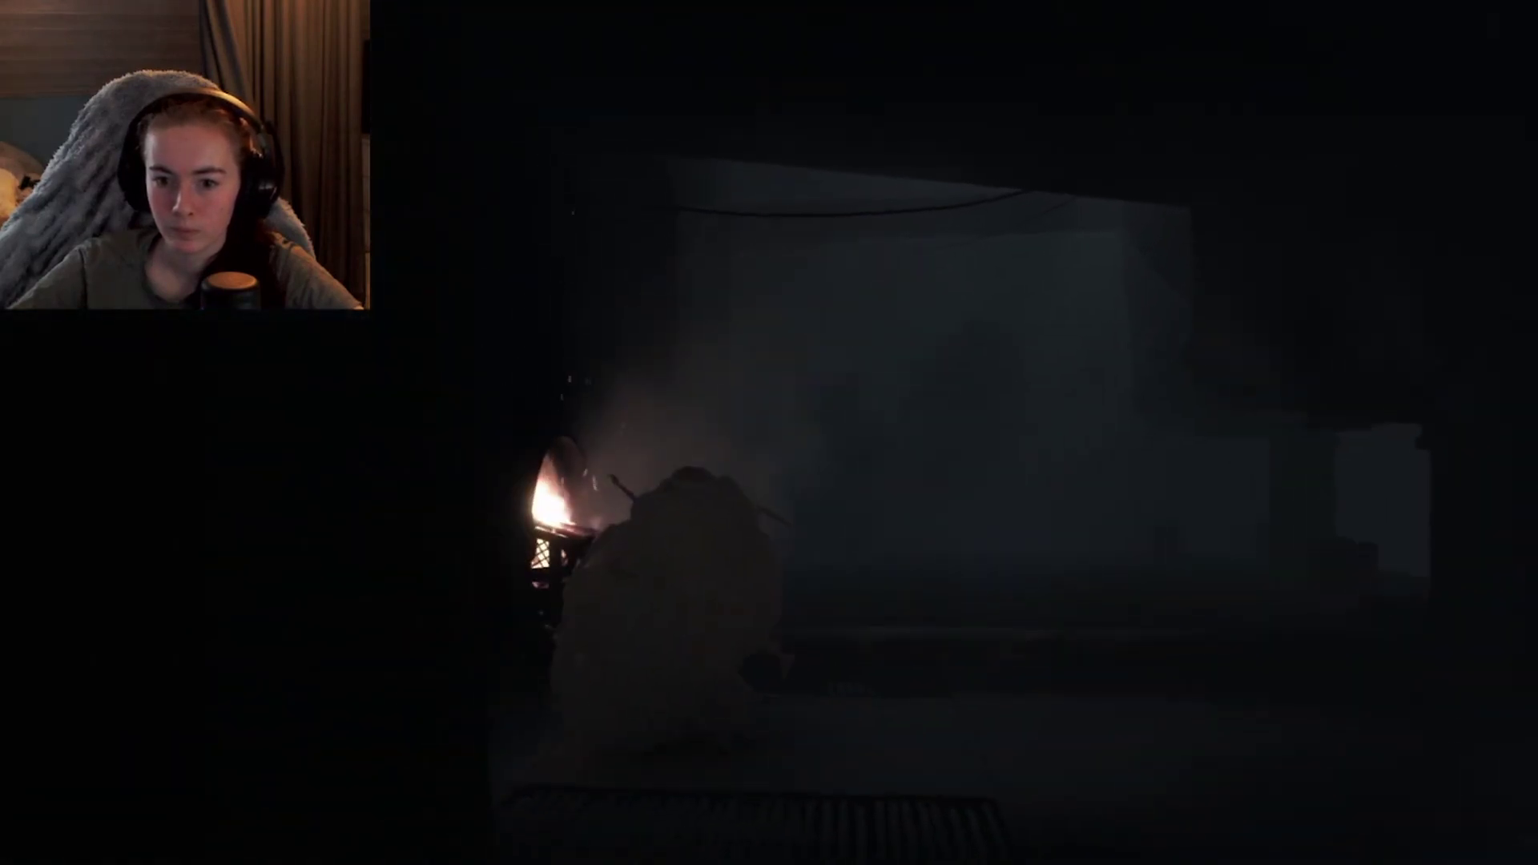
key("Right")
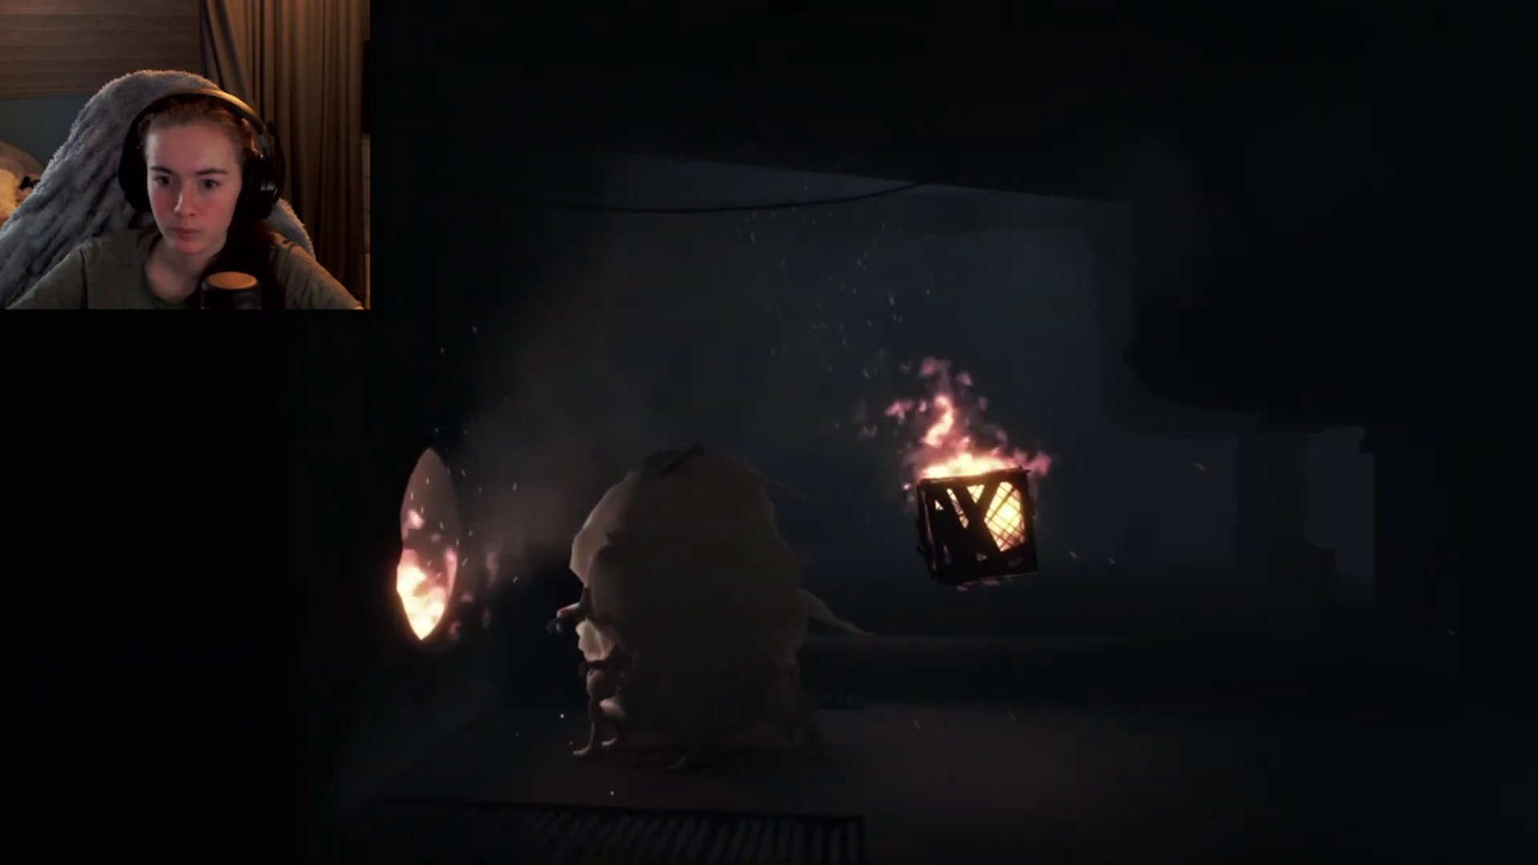
key("Left")
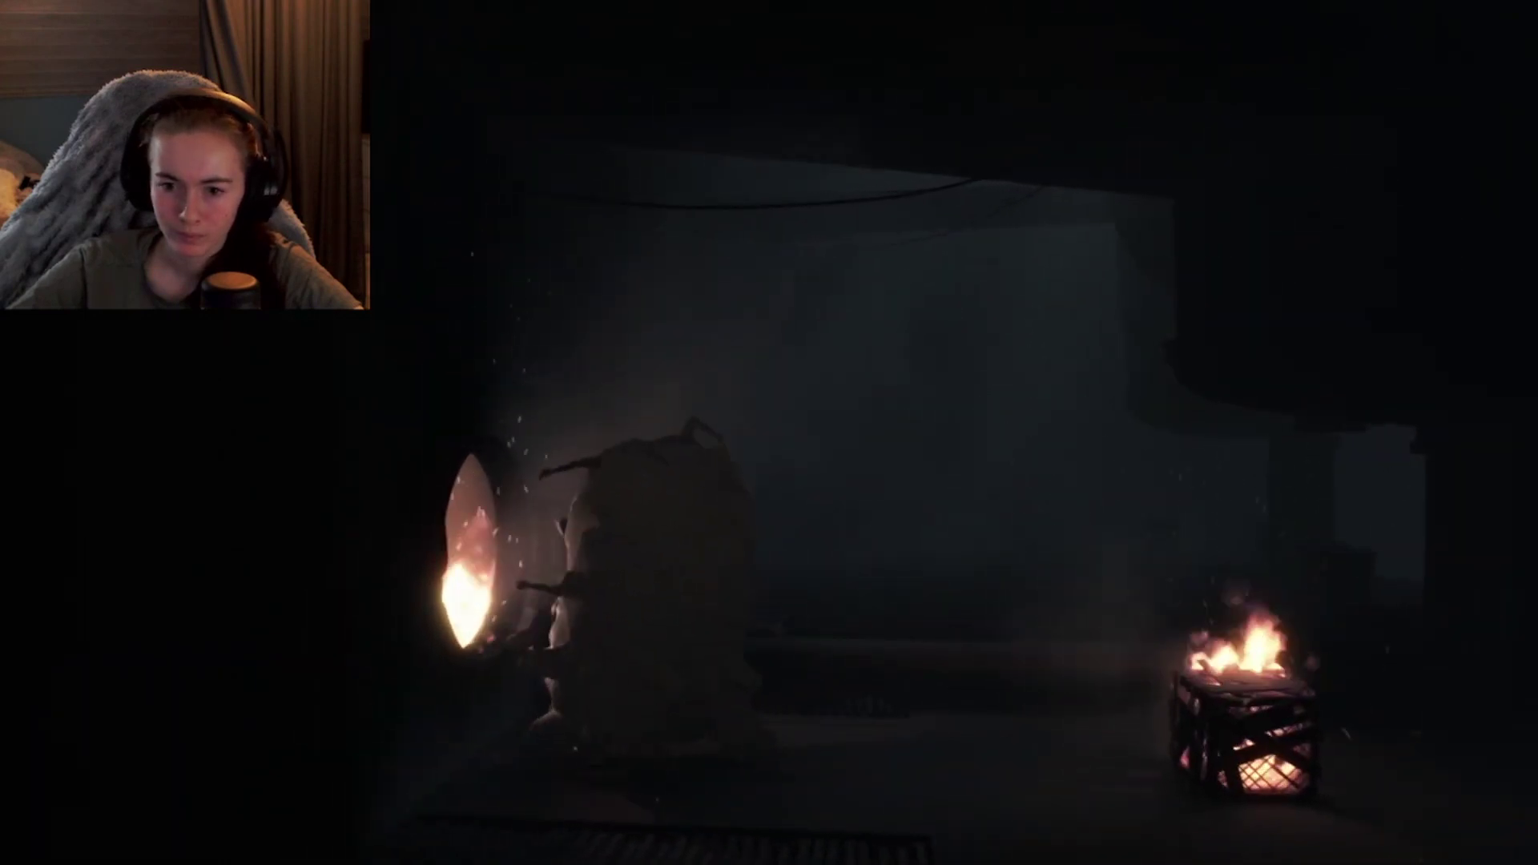
key("Right")
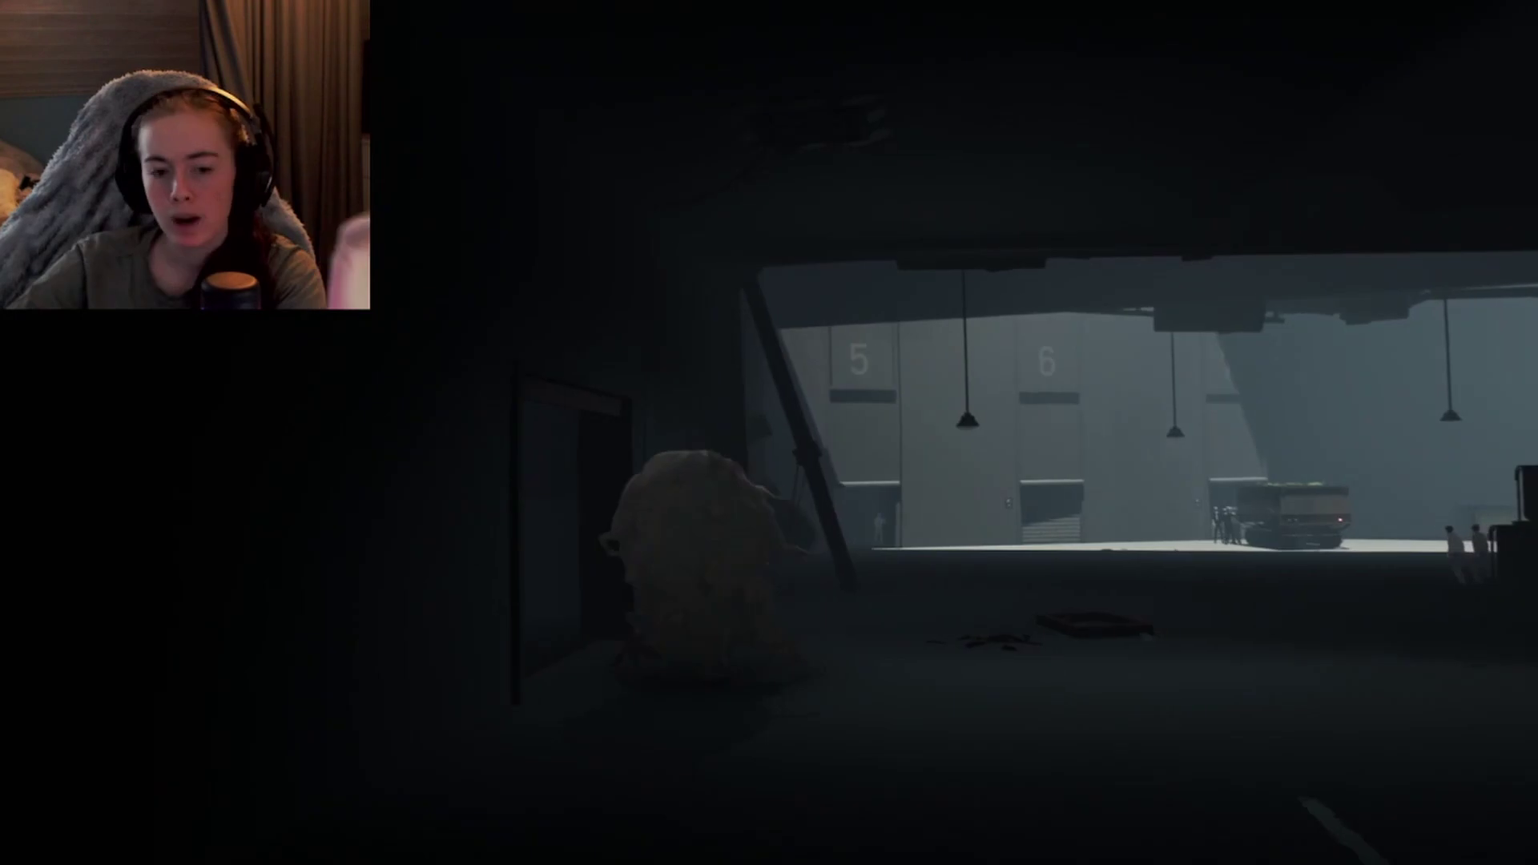
key("Left")
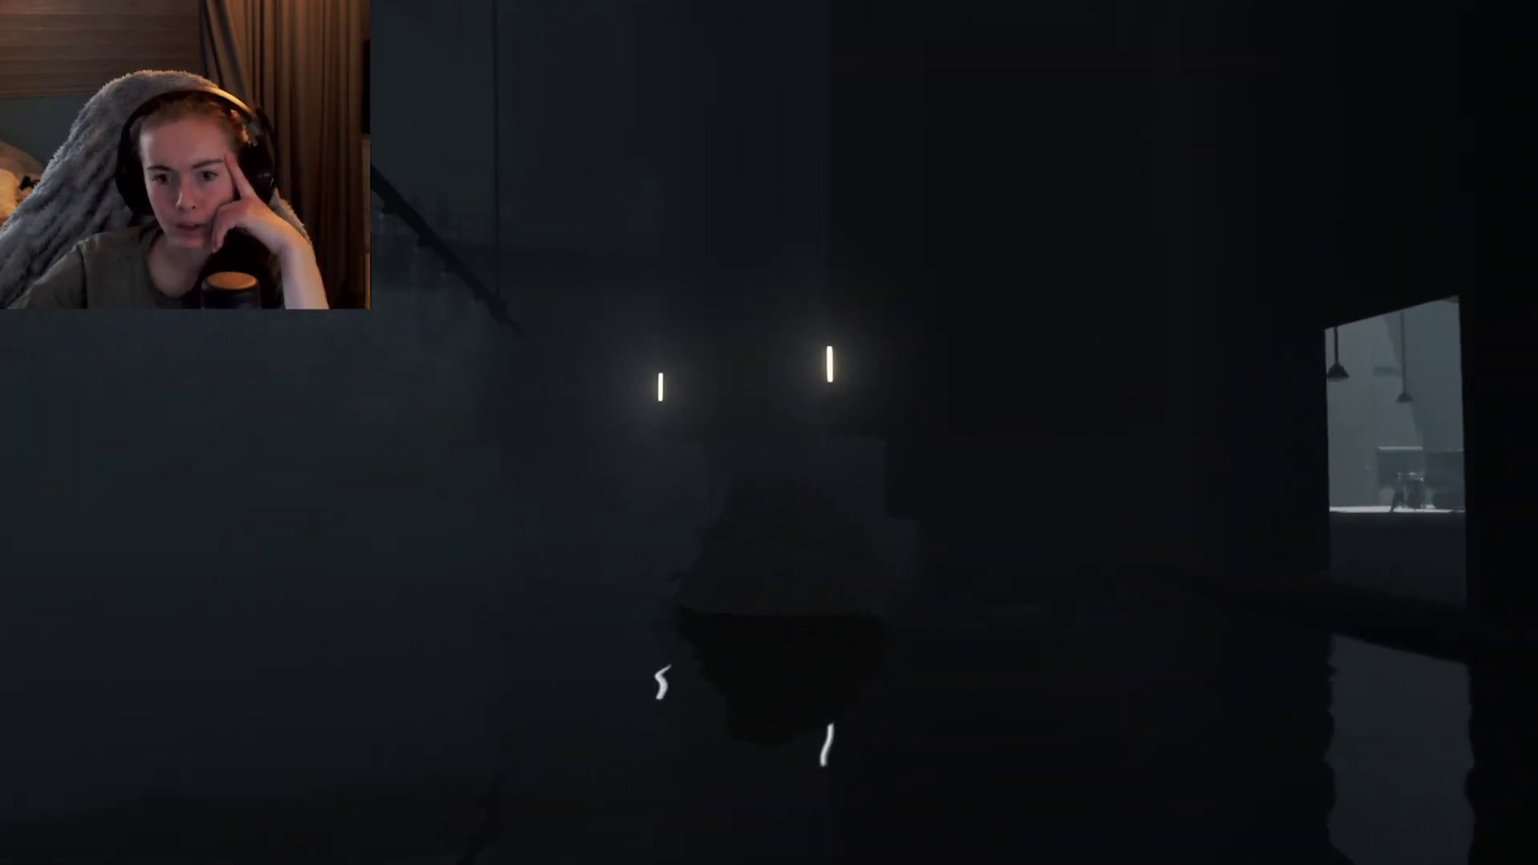
key("Left")
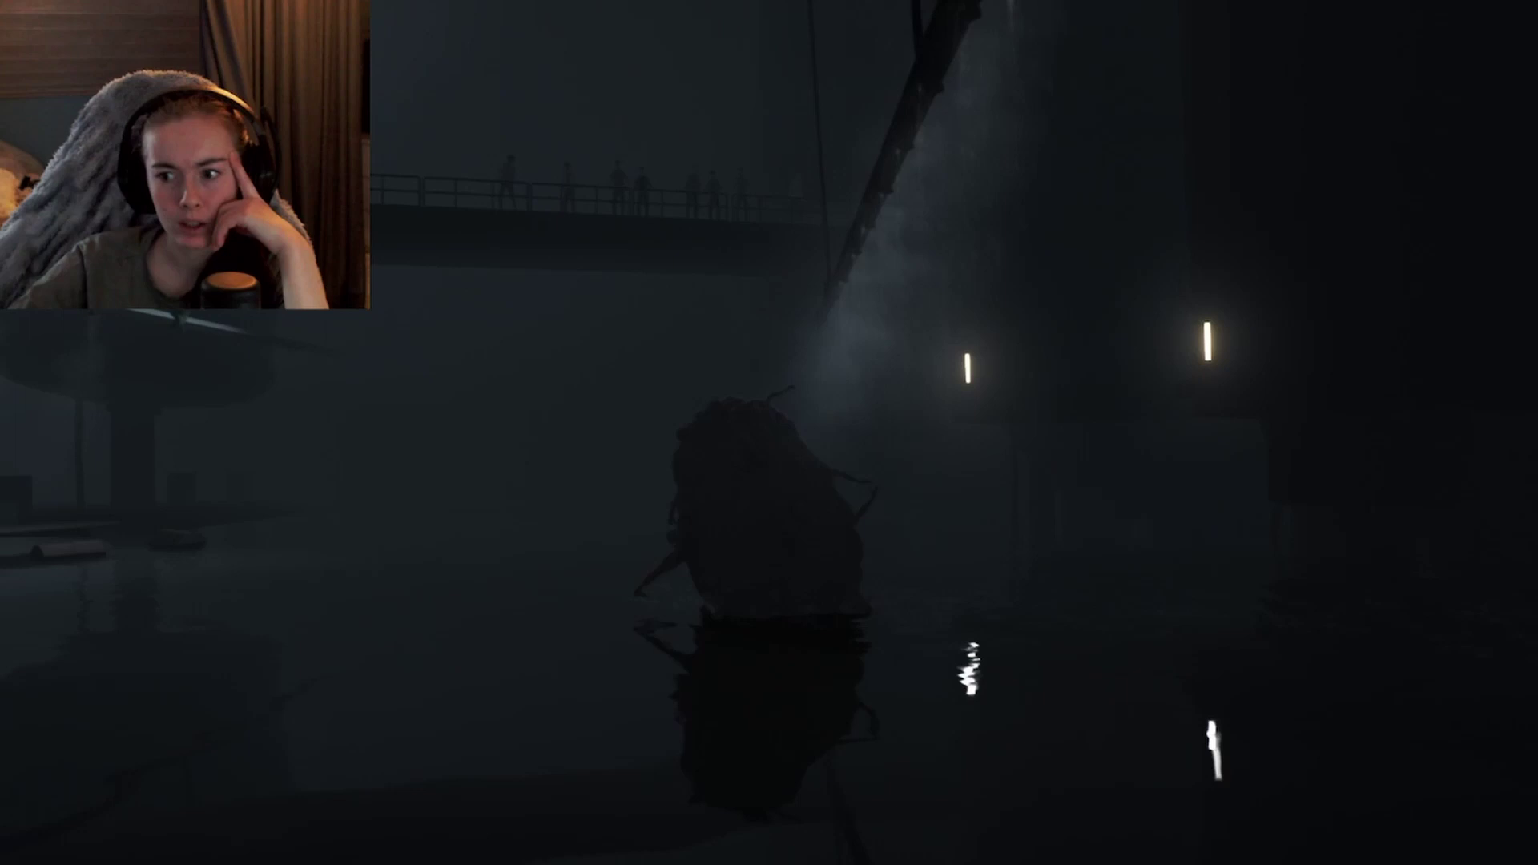
key("Left")
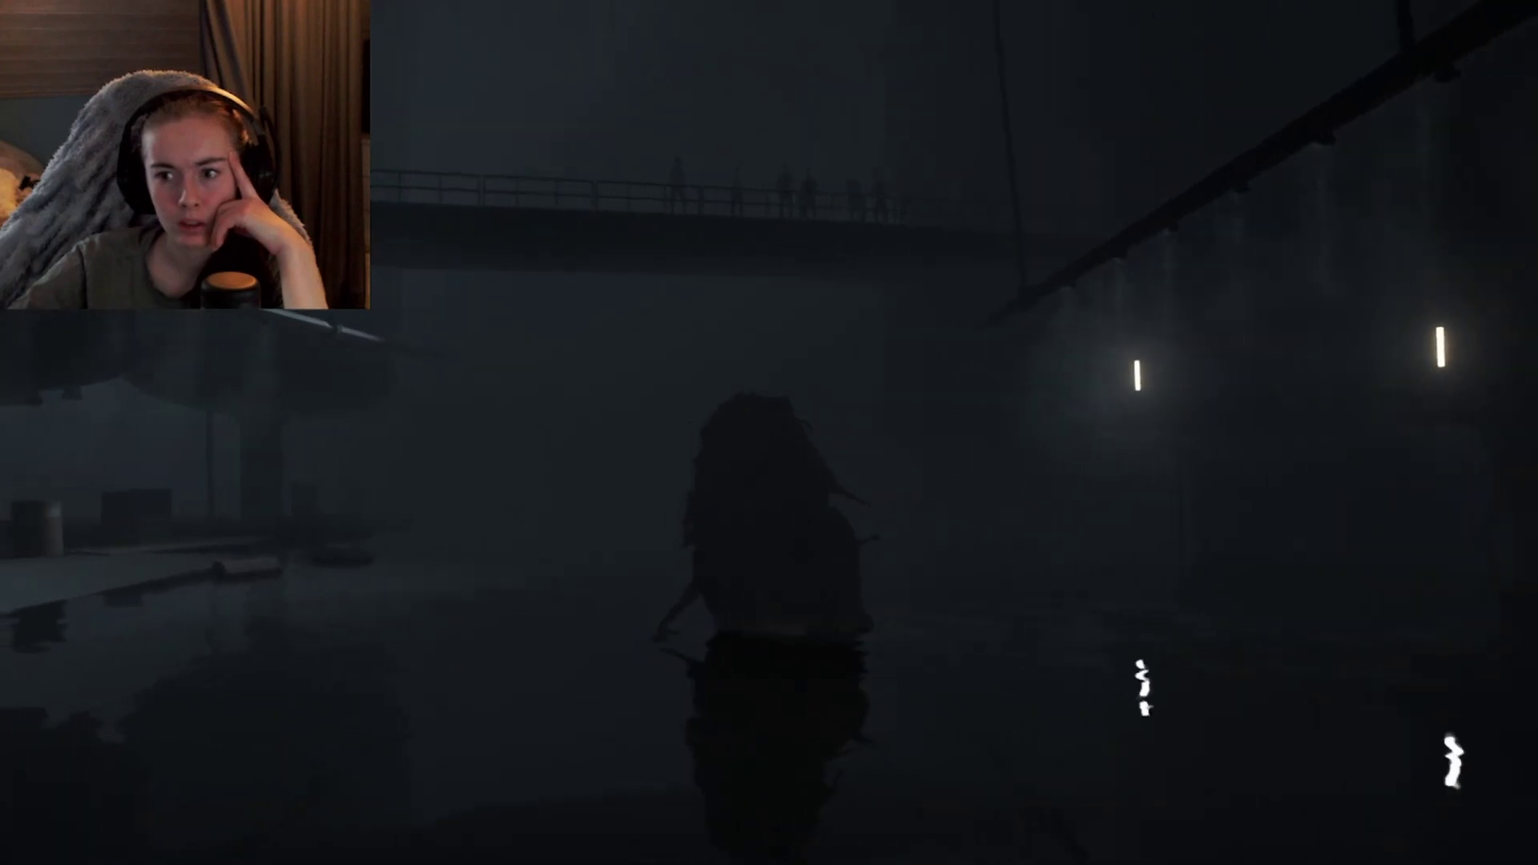
key("Left")
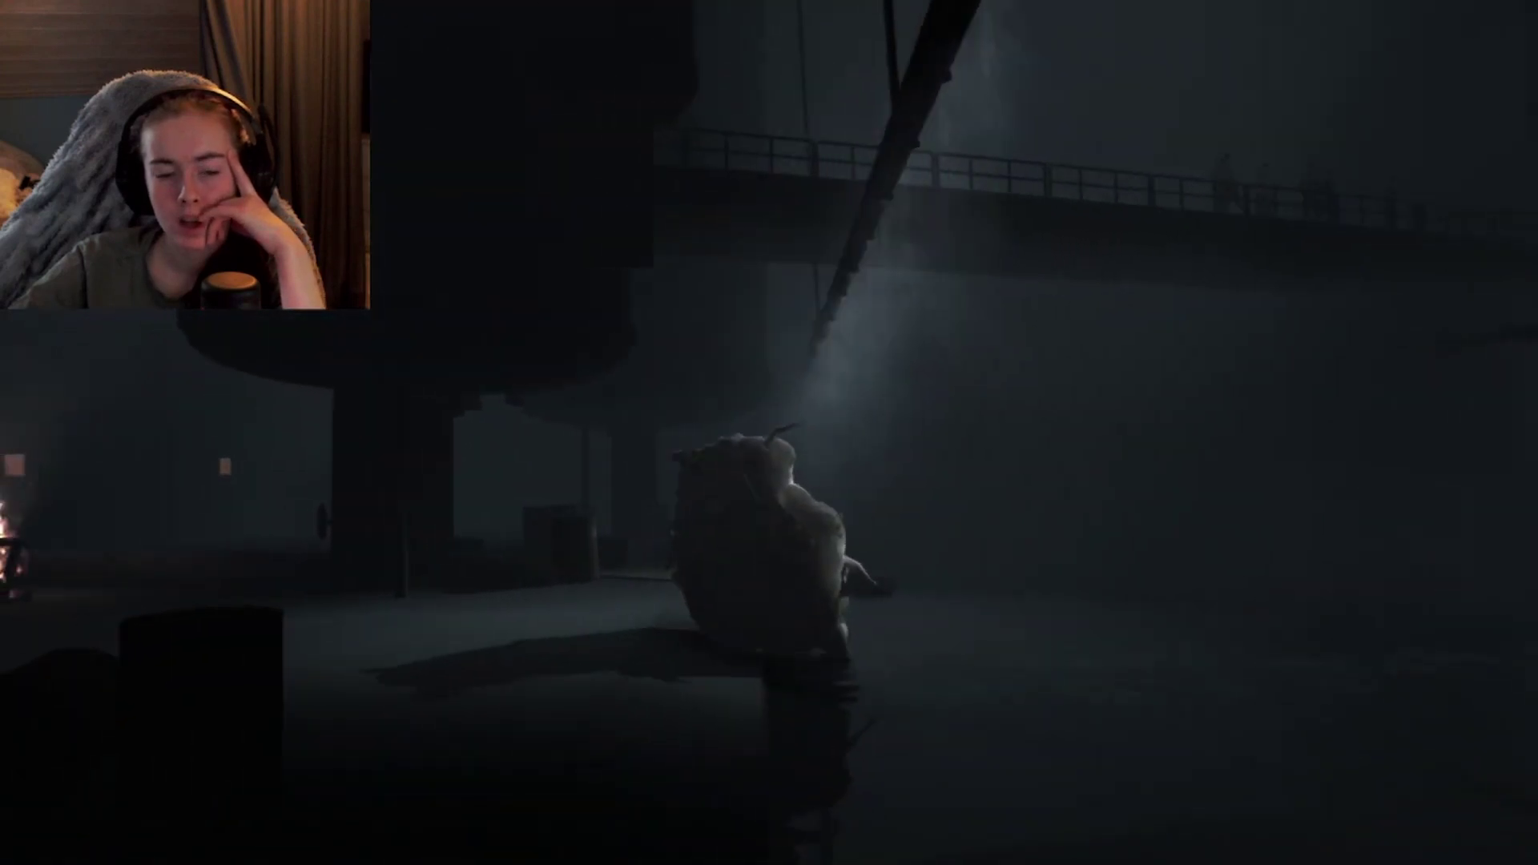
key("Left")
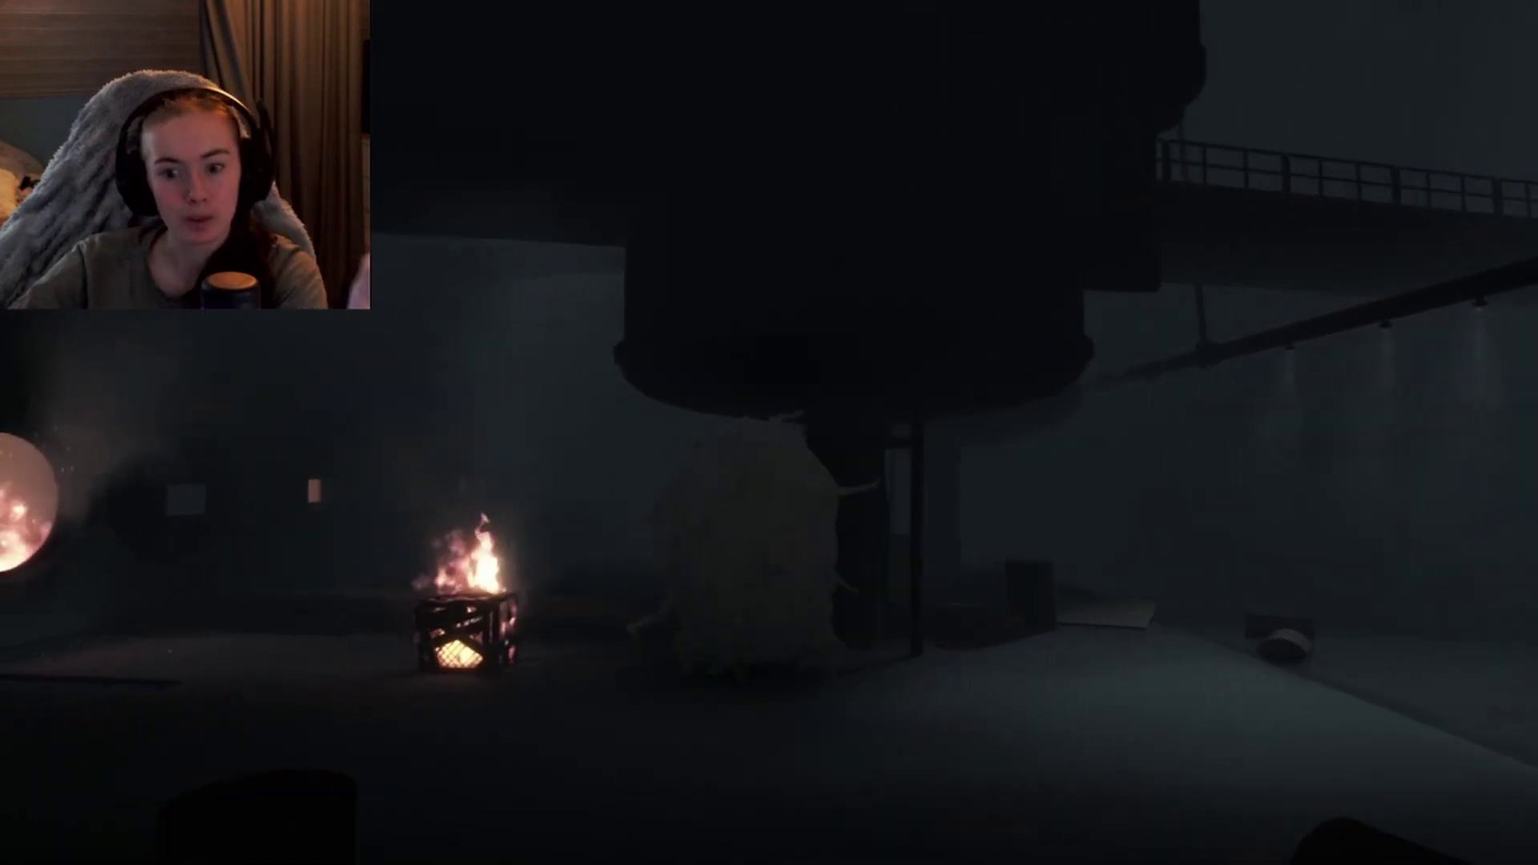
key("Left")
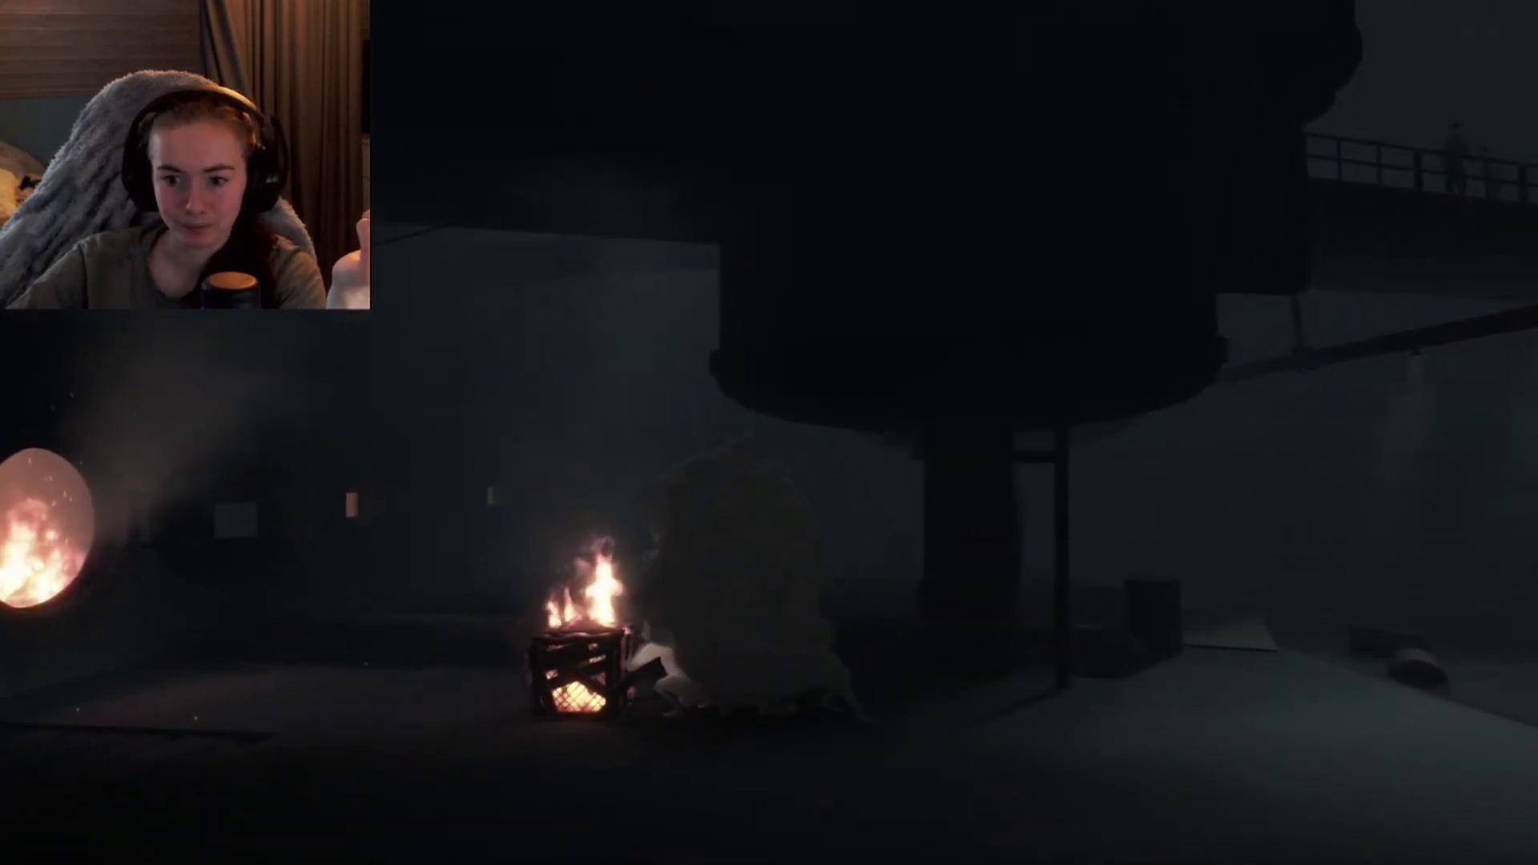
key("ctrl")
key("Right")
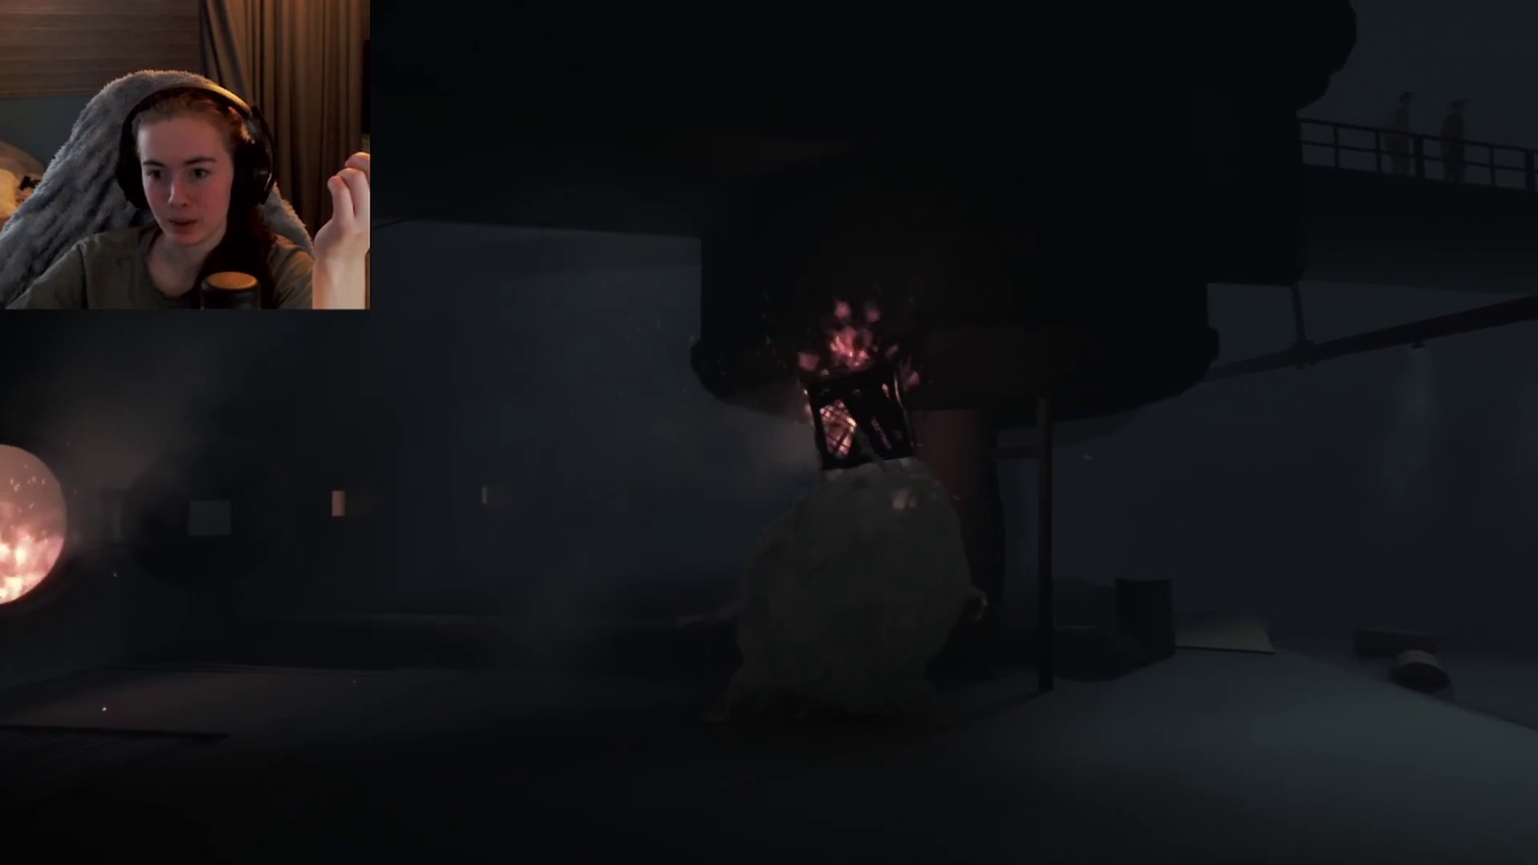
key("Right")
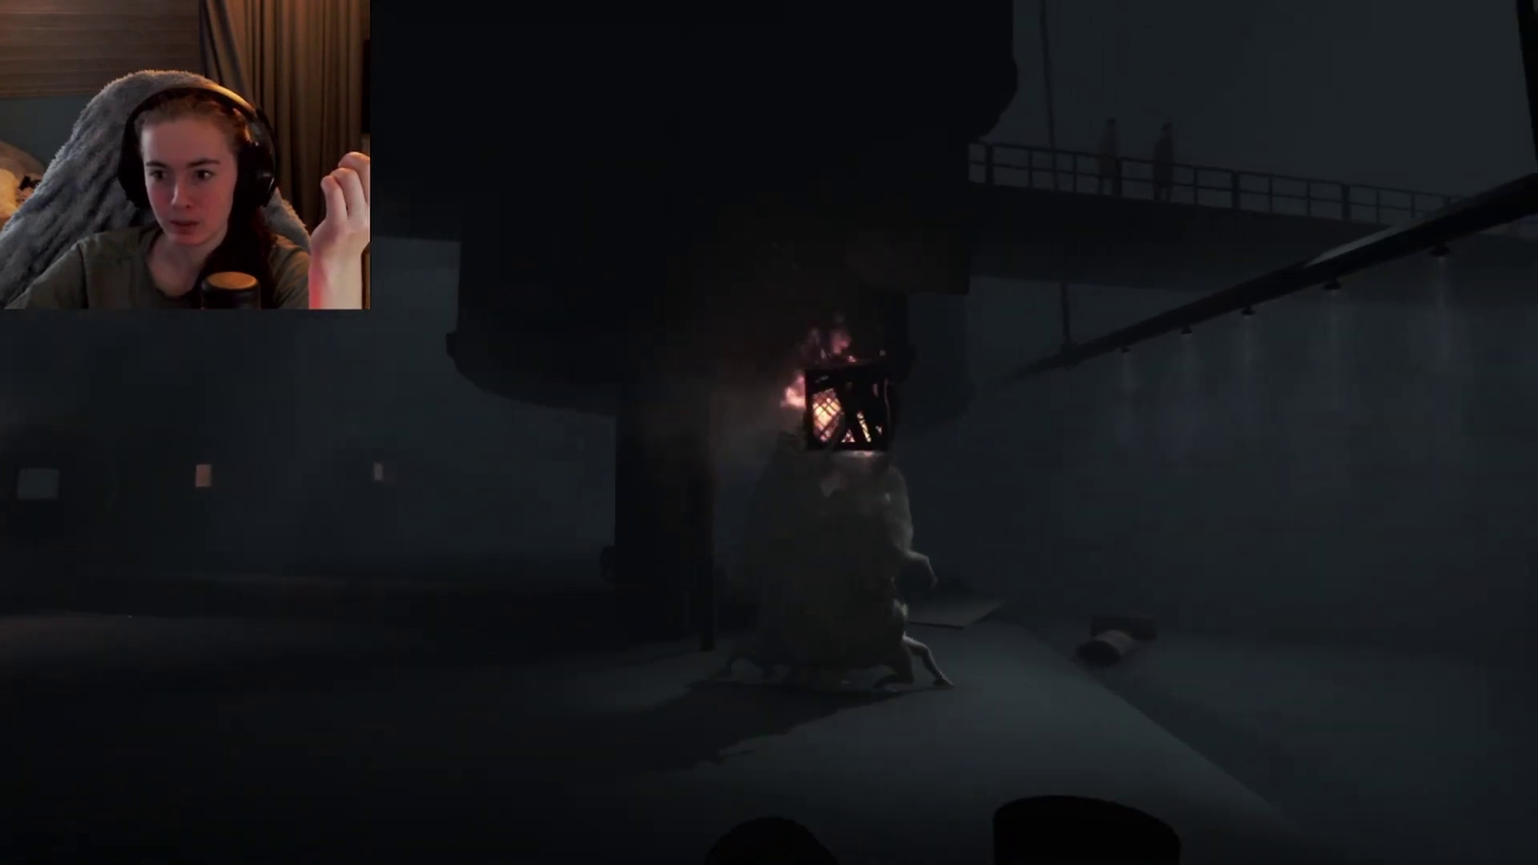
key("Right")
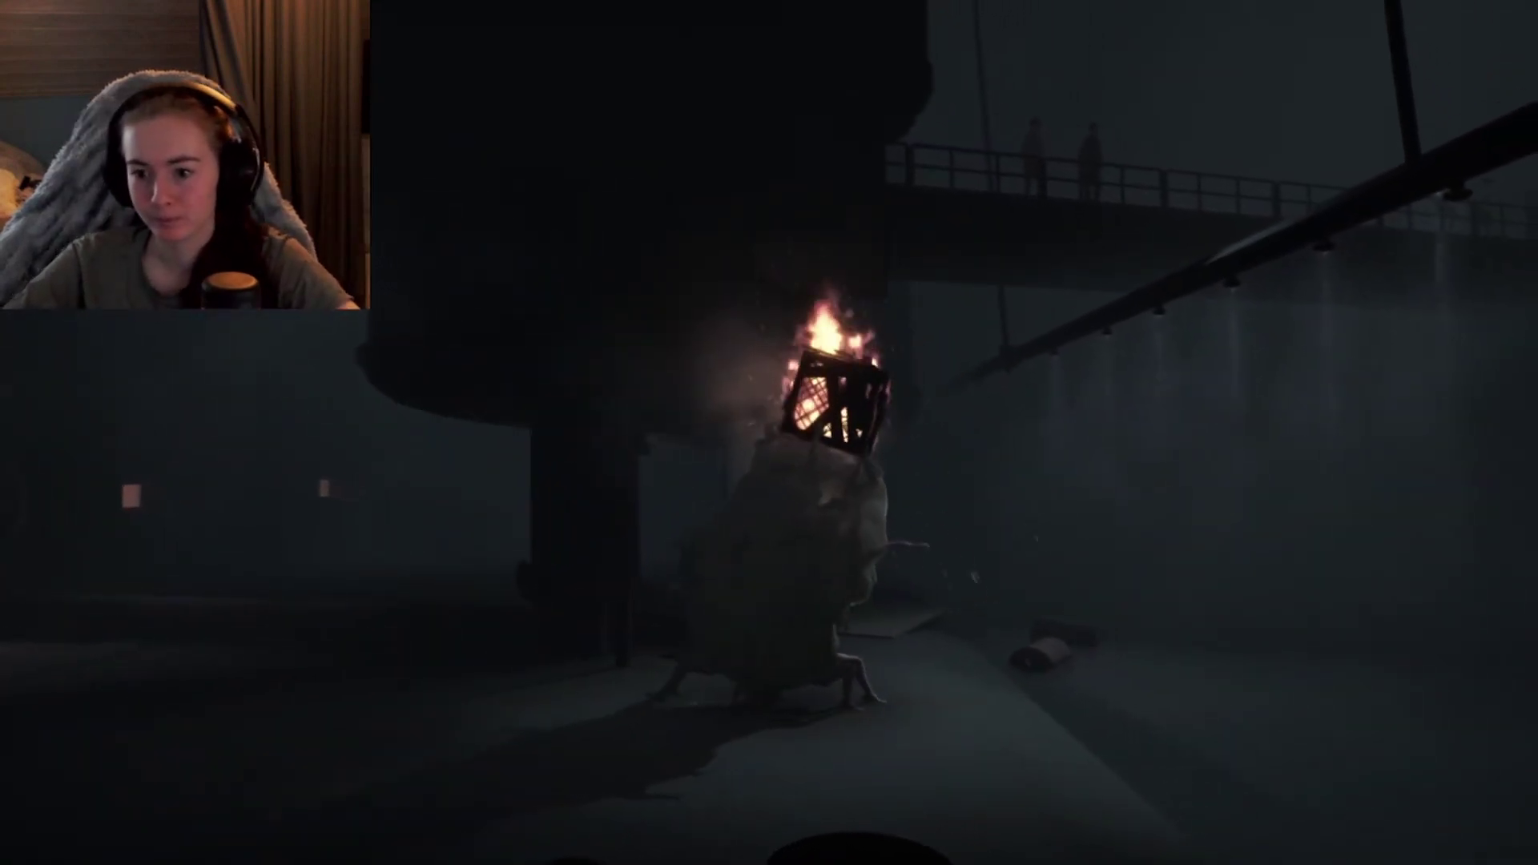
key("Right")
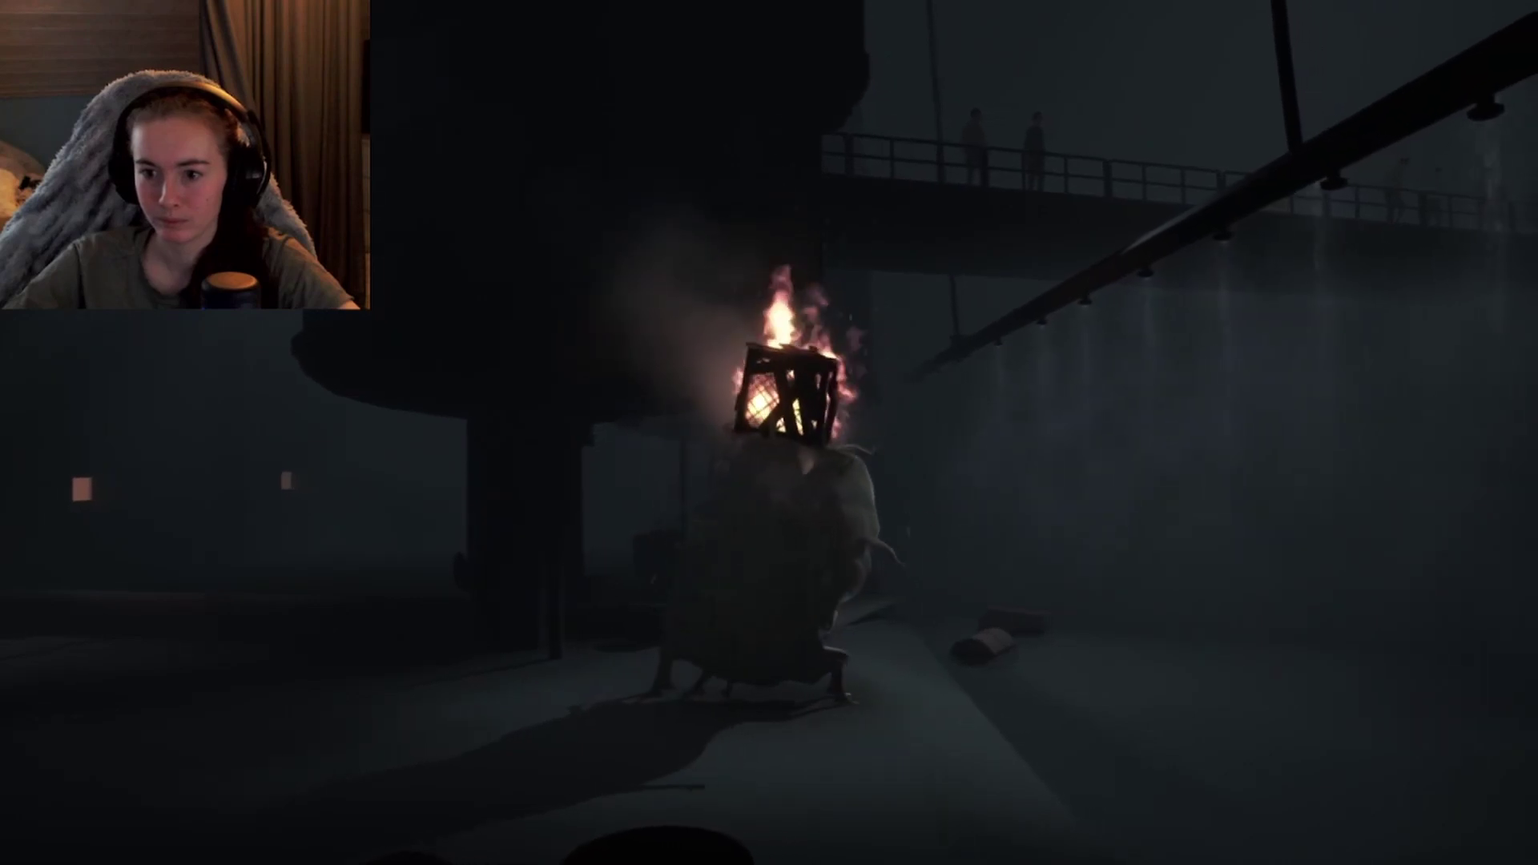
key("Right")
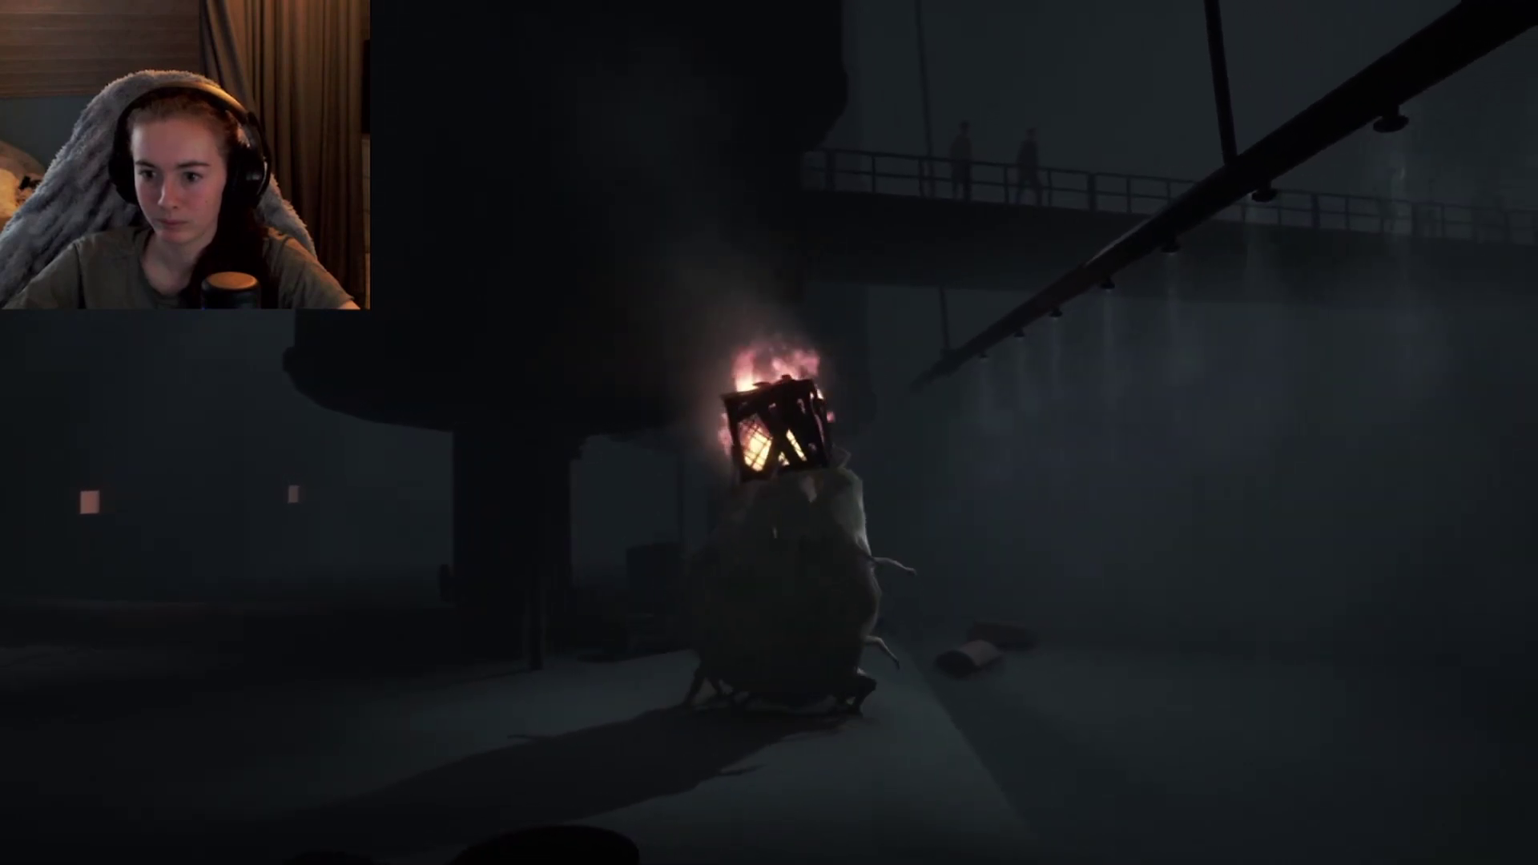
key("ctrl")
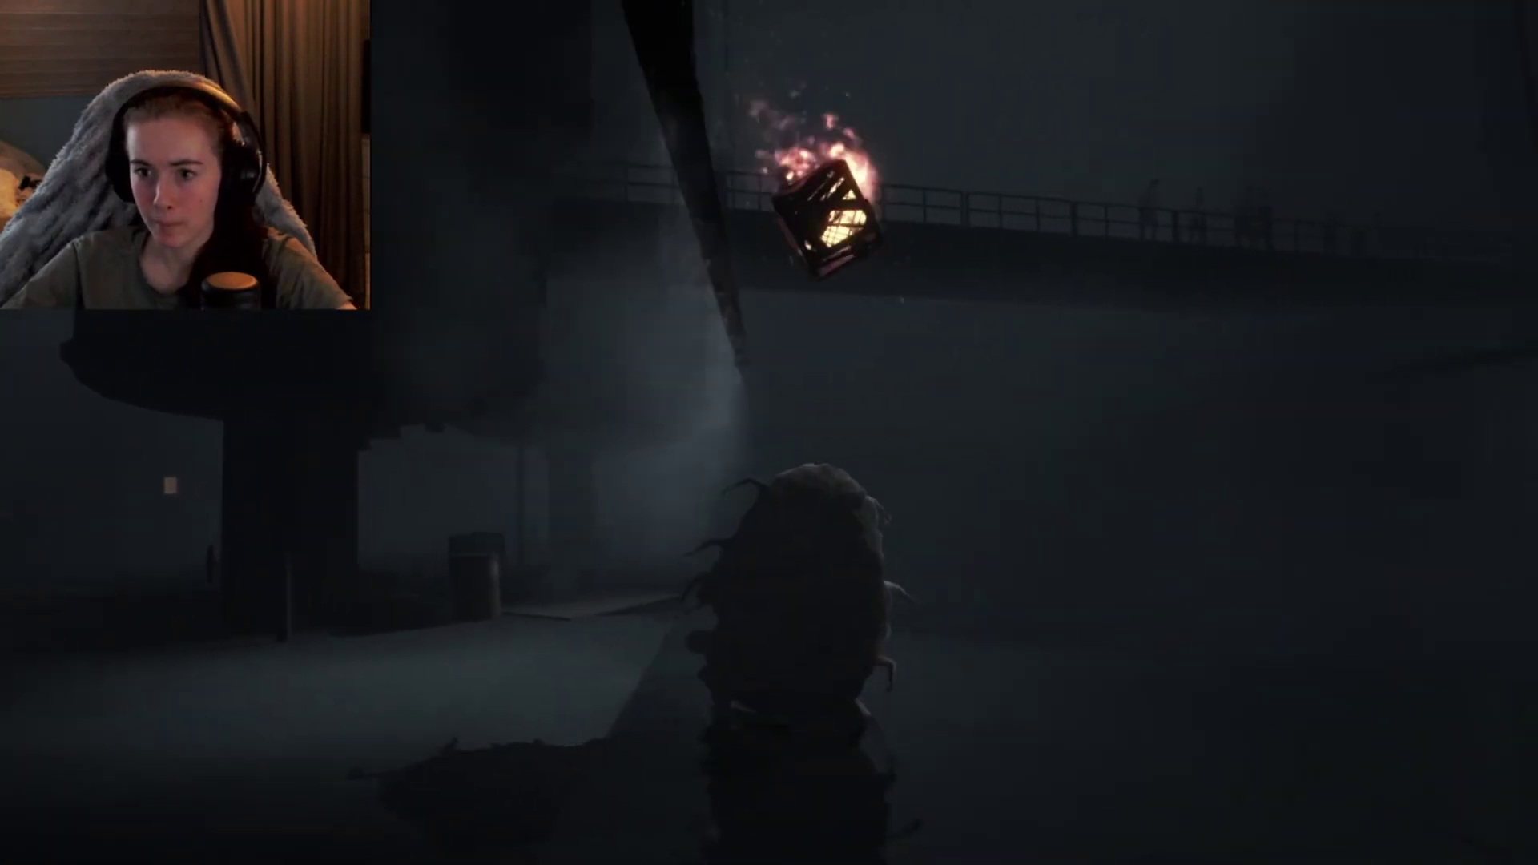
key("Right")
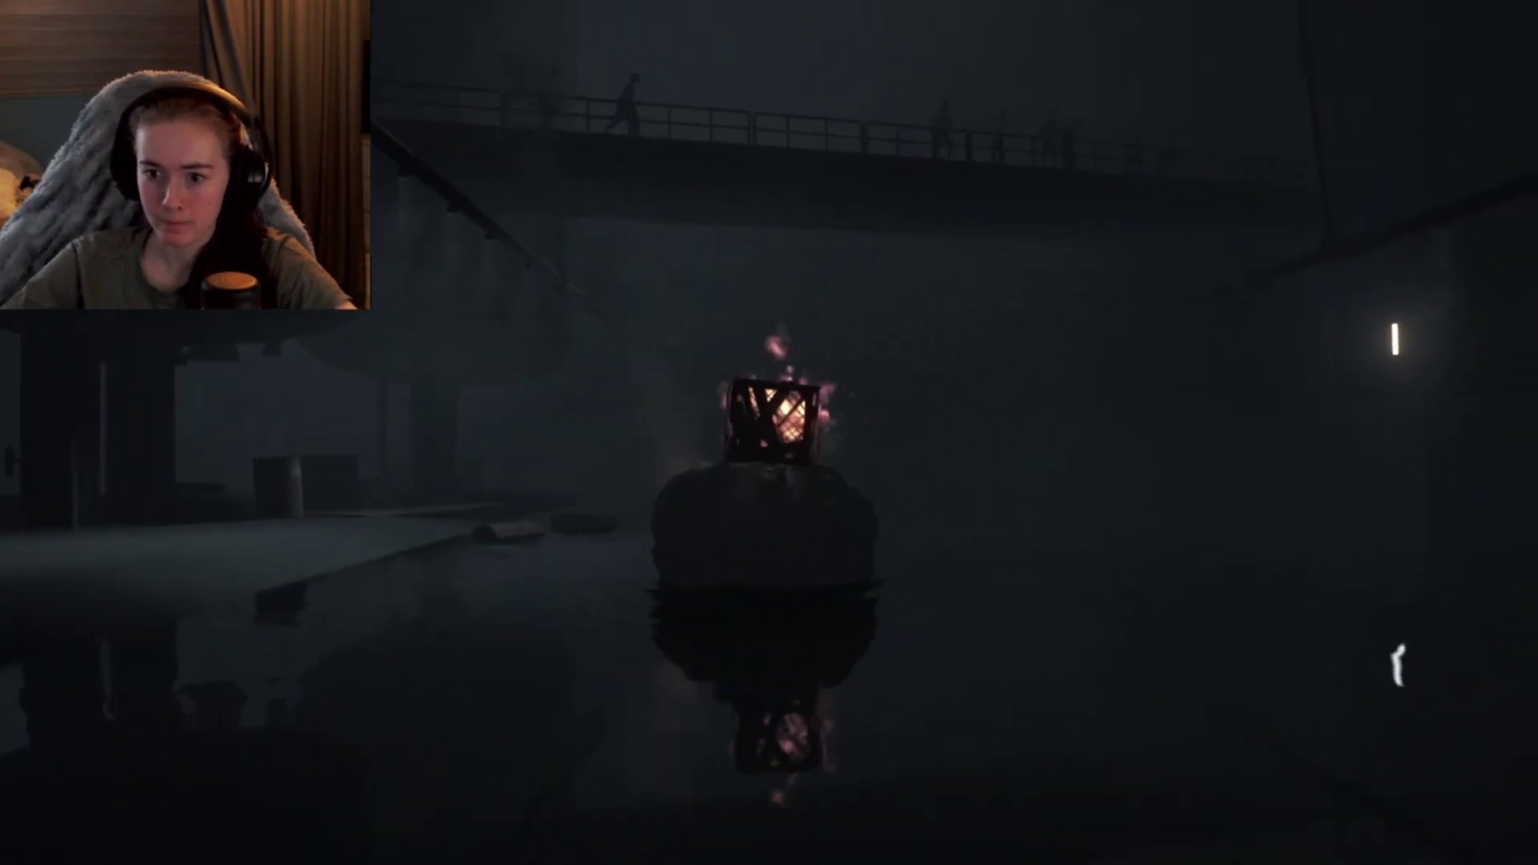
key("Right")
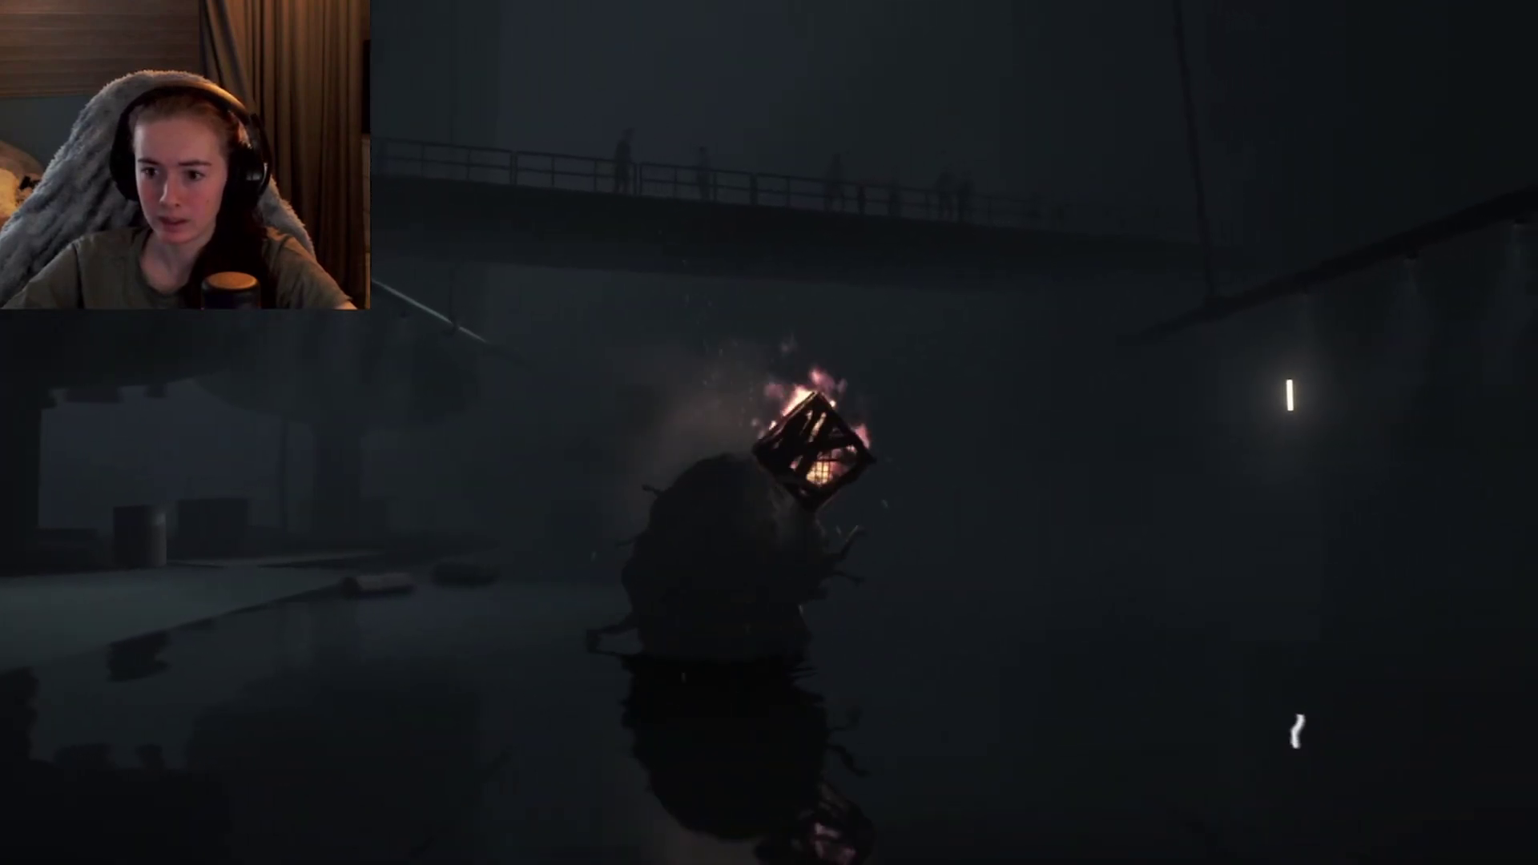
key("Right")
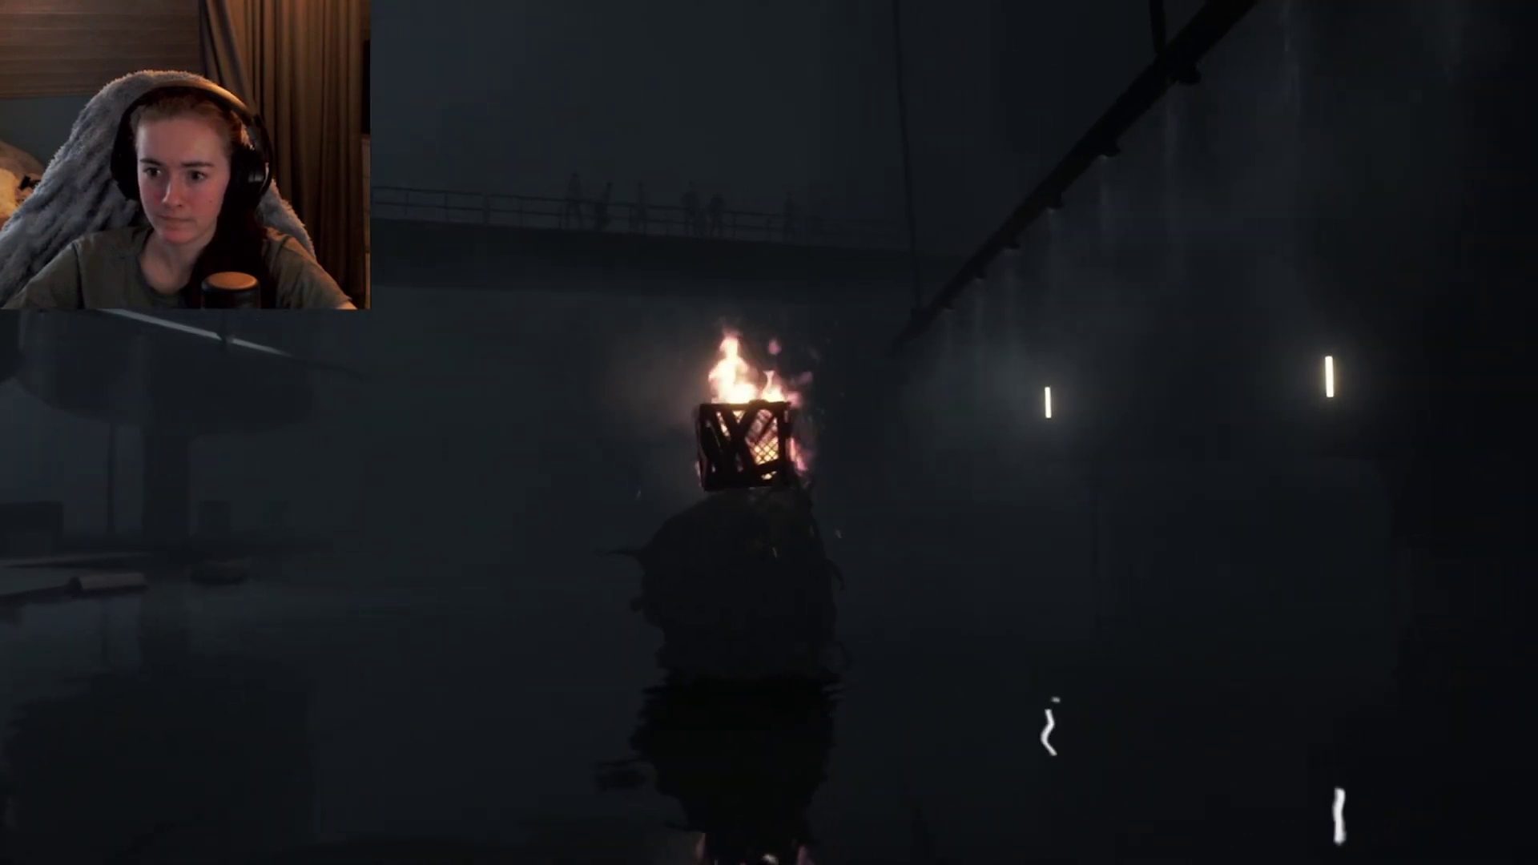
key("Right")
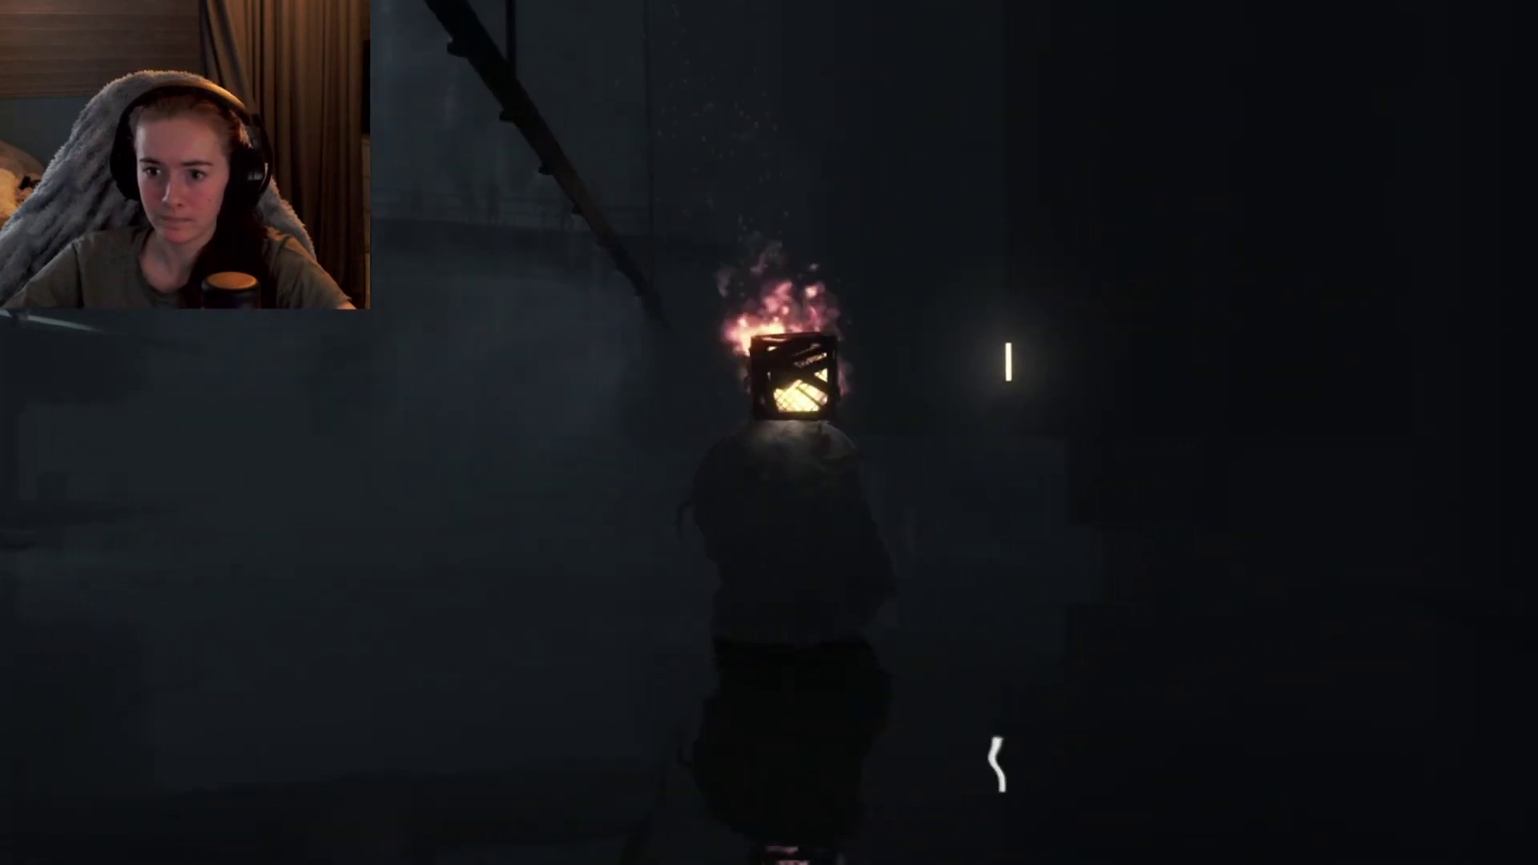
key("Right")
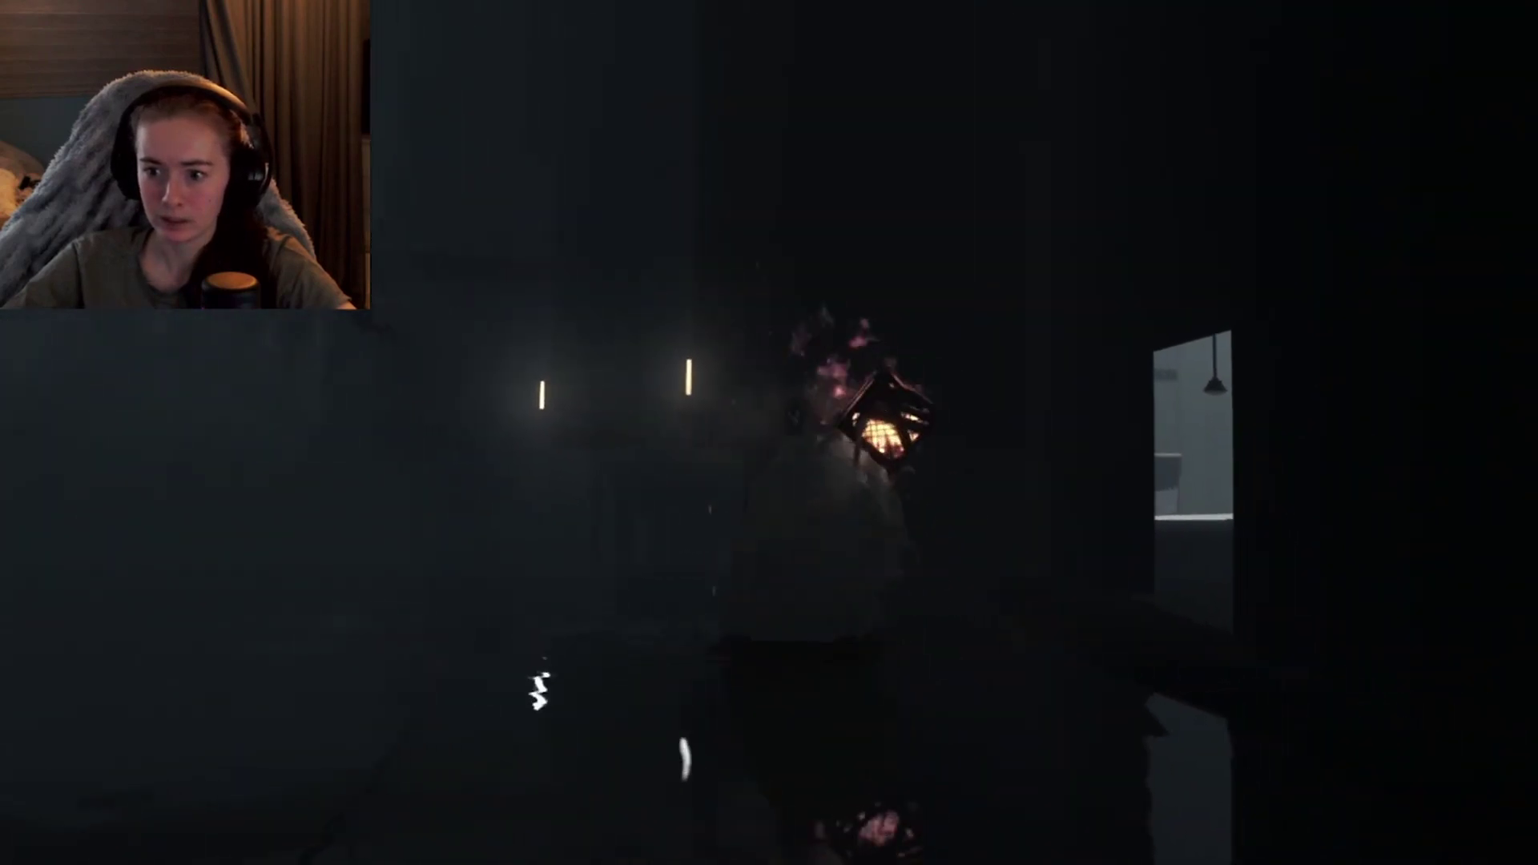
key("Right")
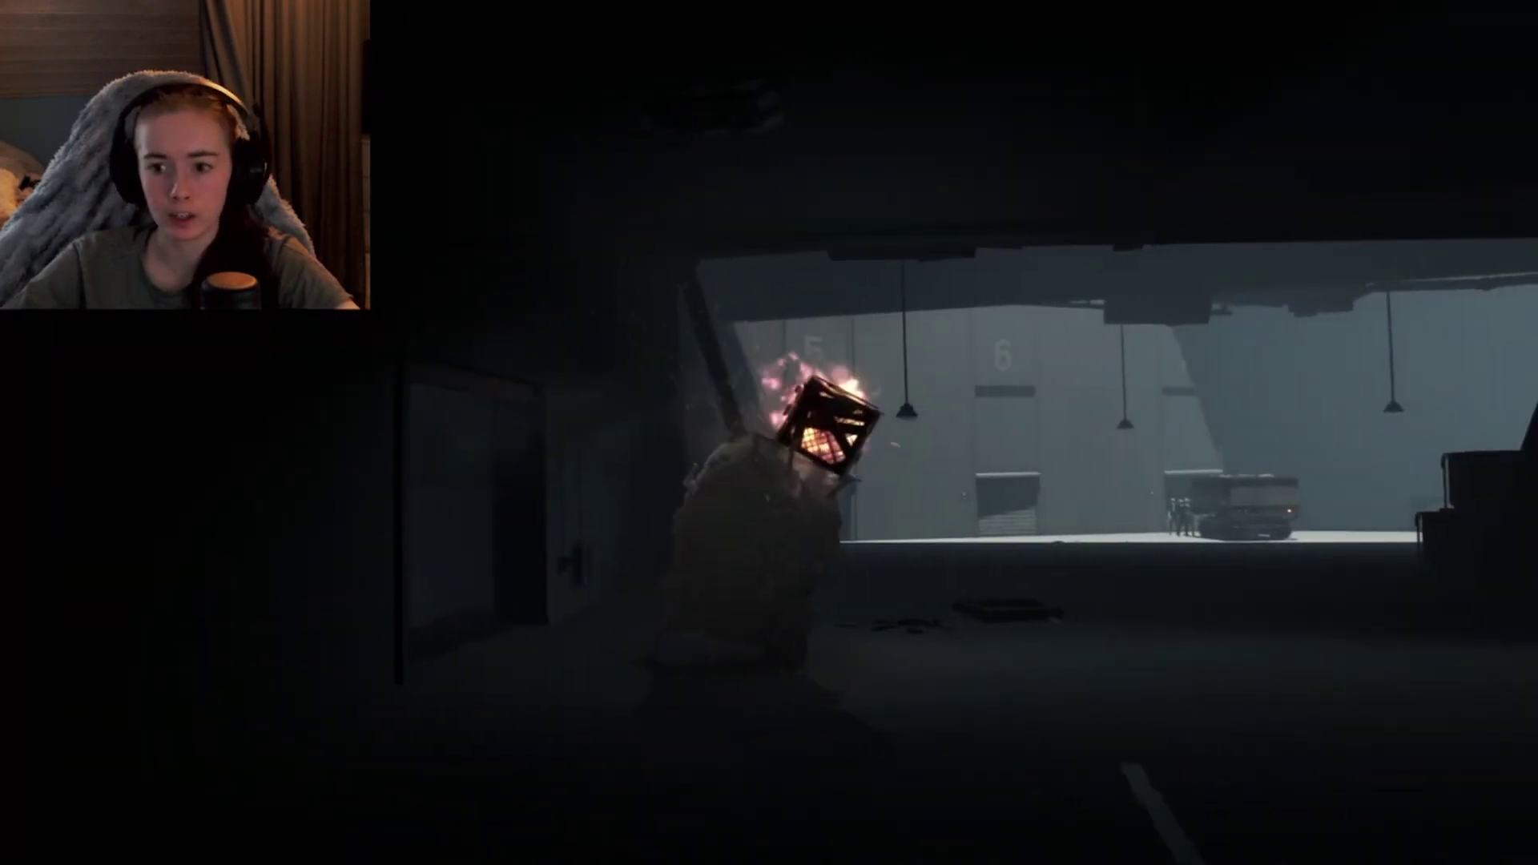
key("Right")
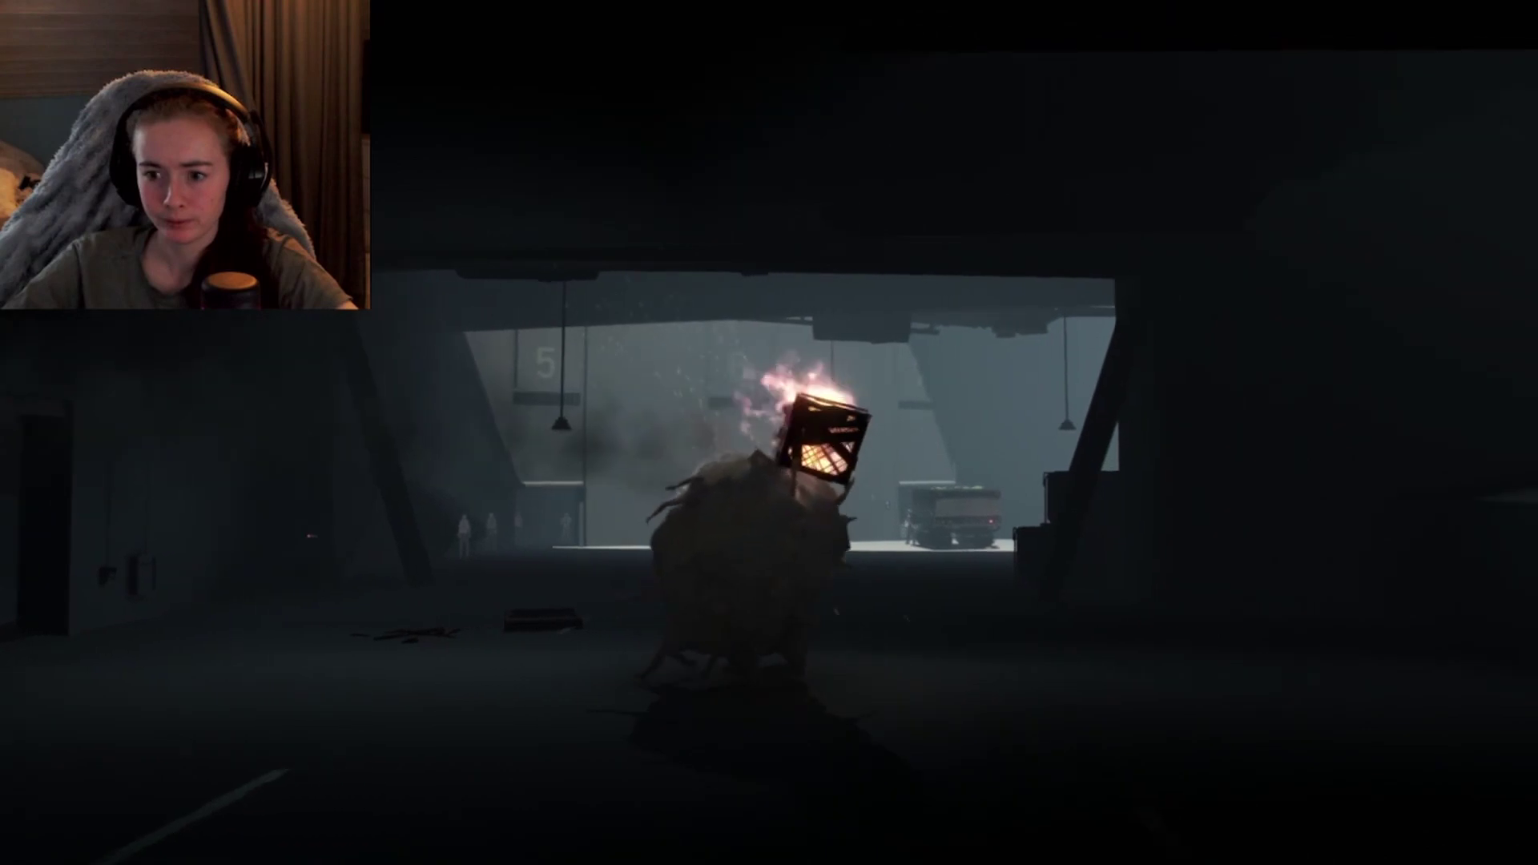
key("Right")
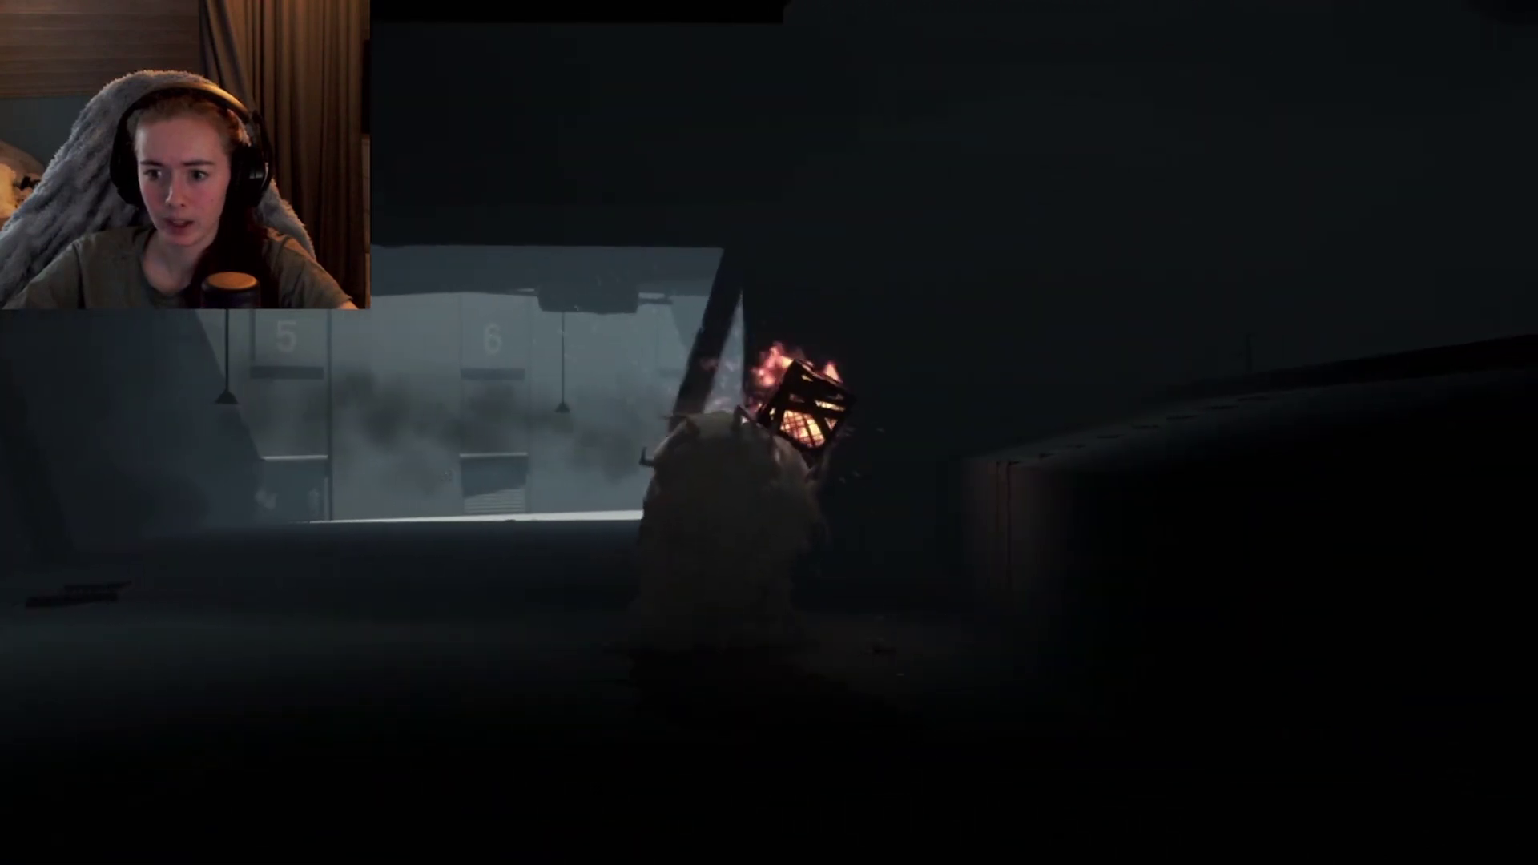
key("Right")
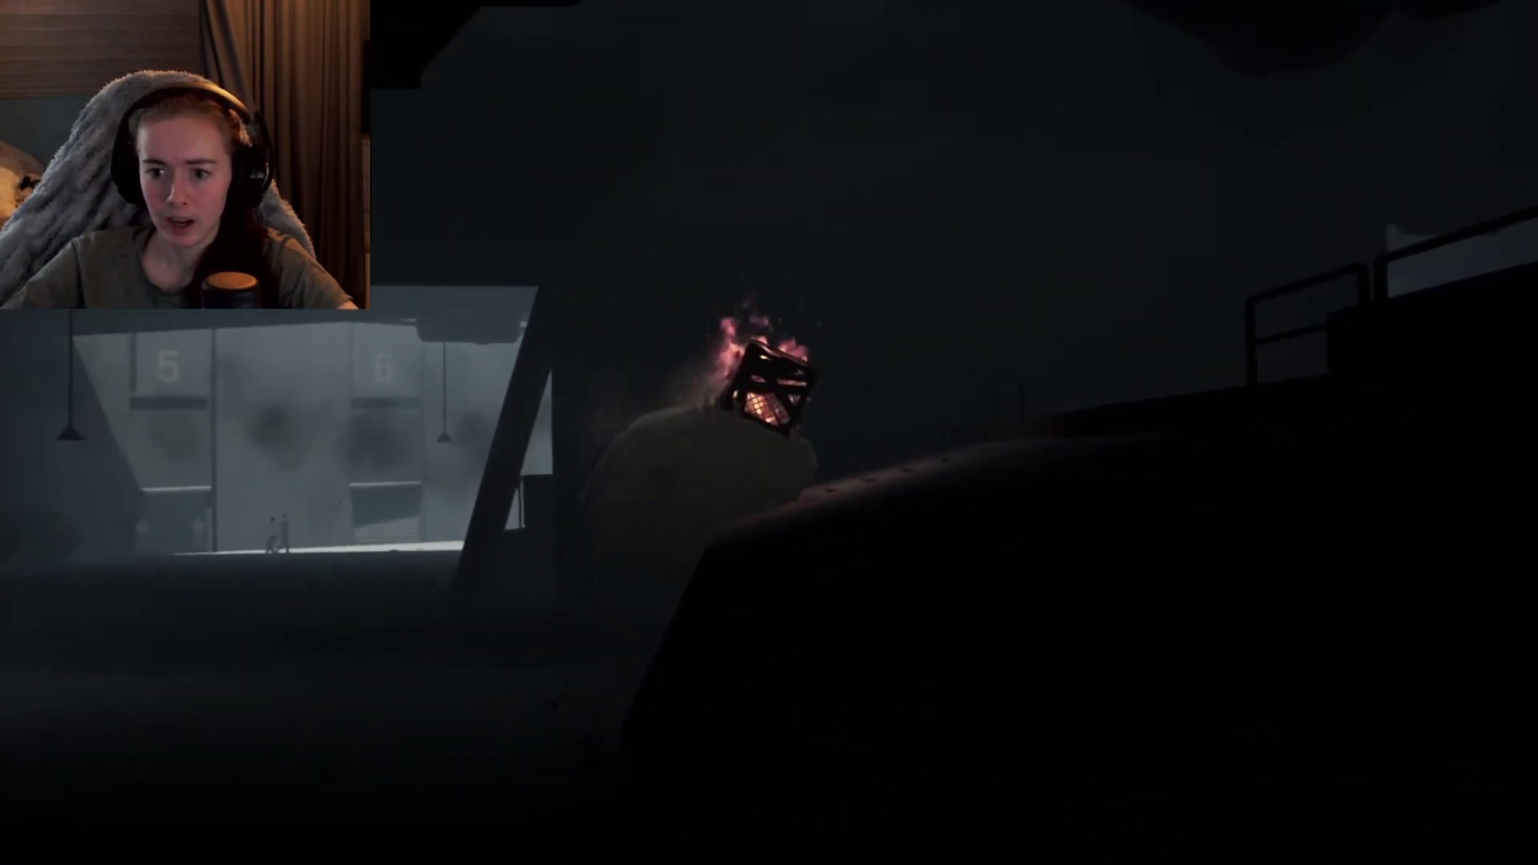
key("Right")
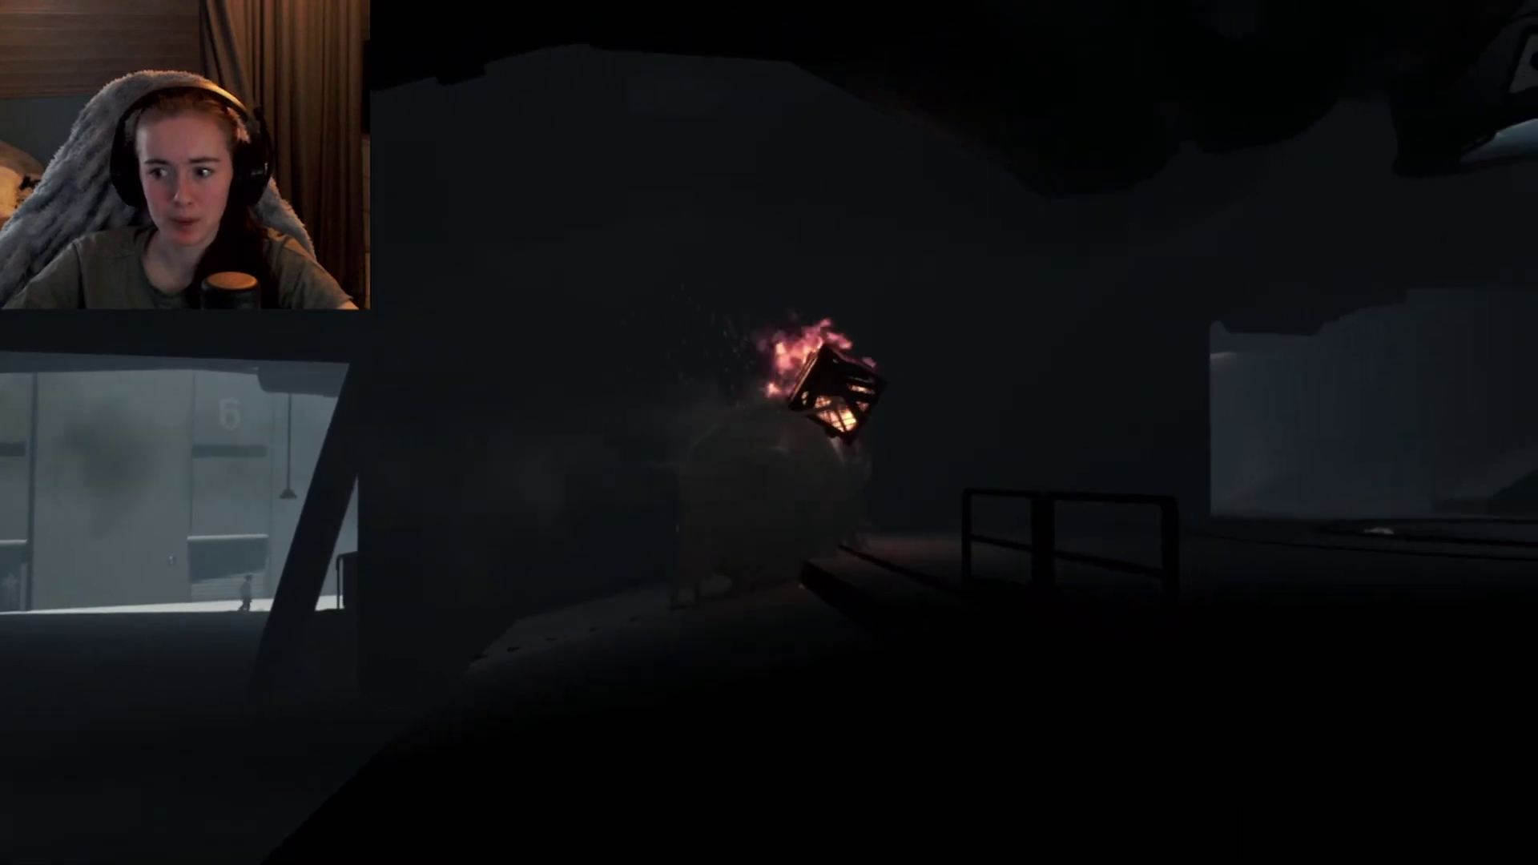
key("Right")
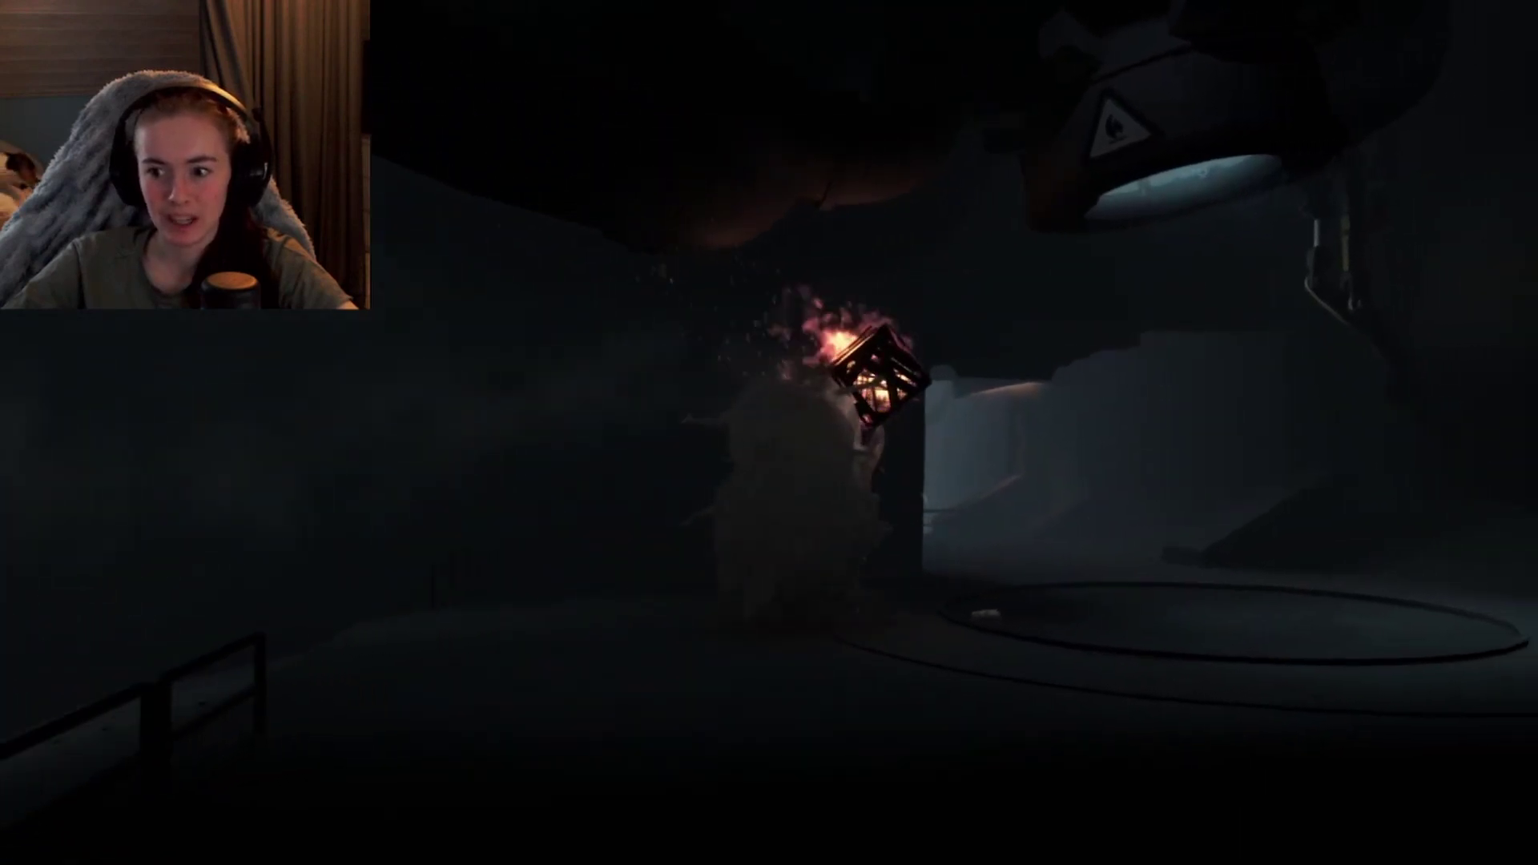
key("Right")
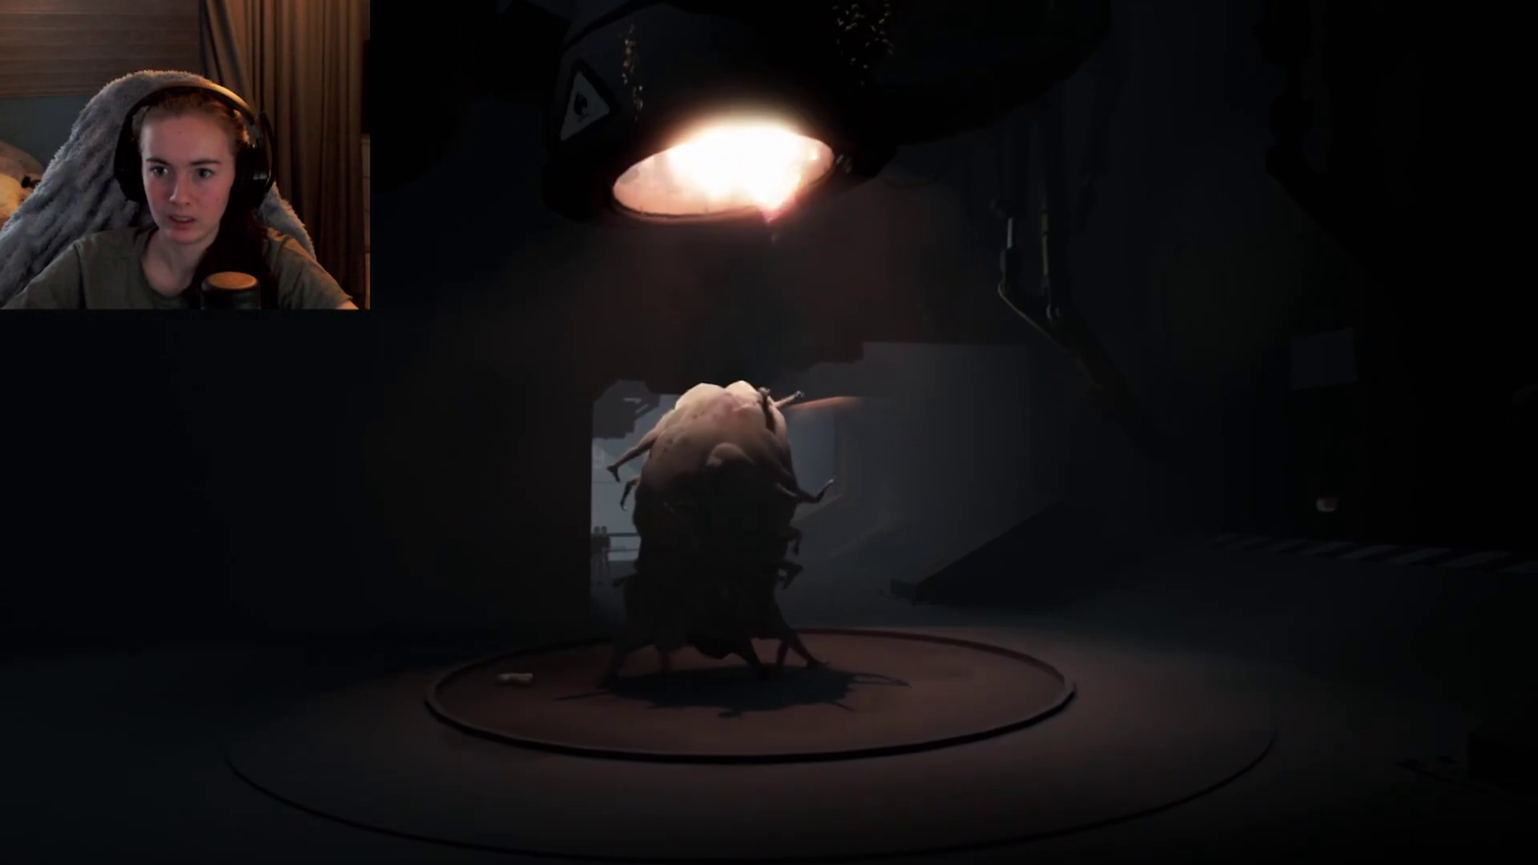
key("Right")
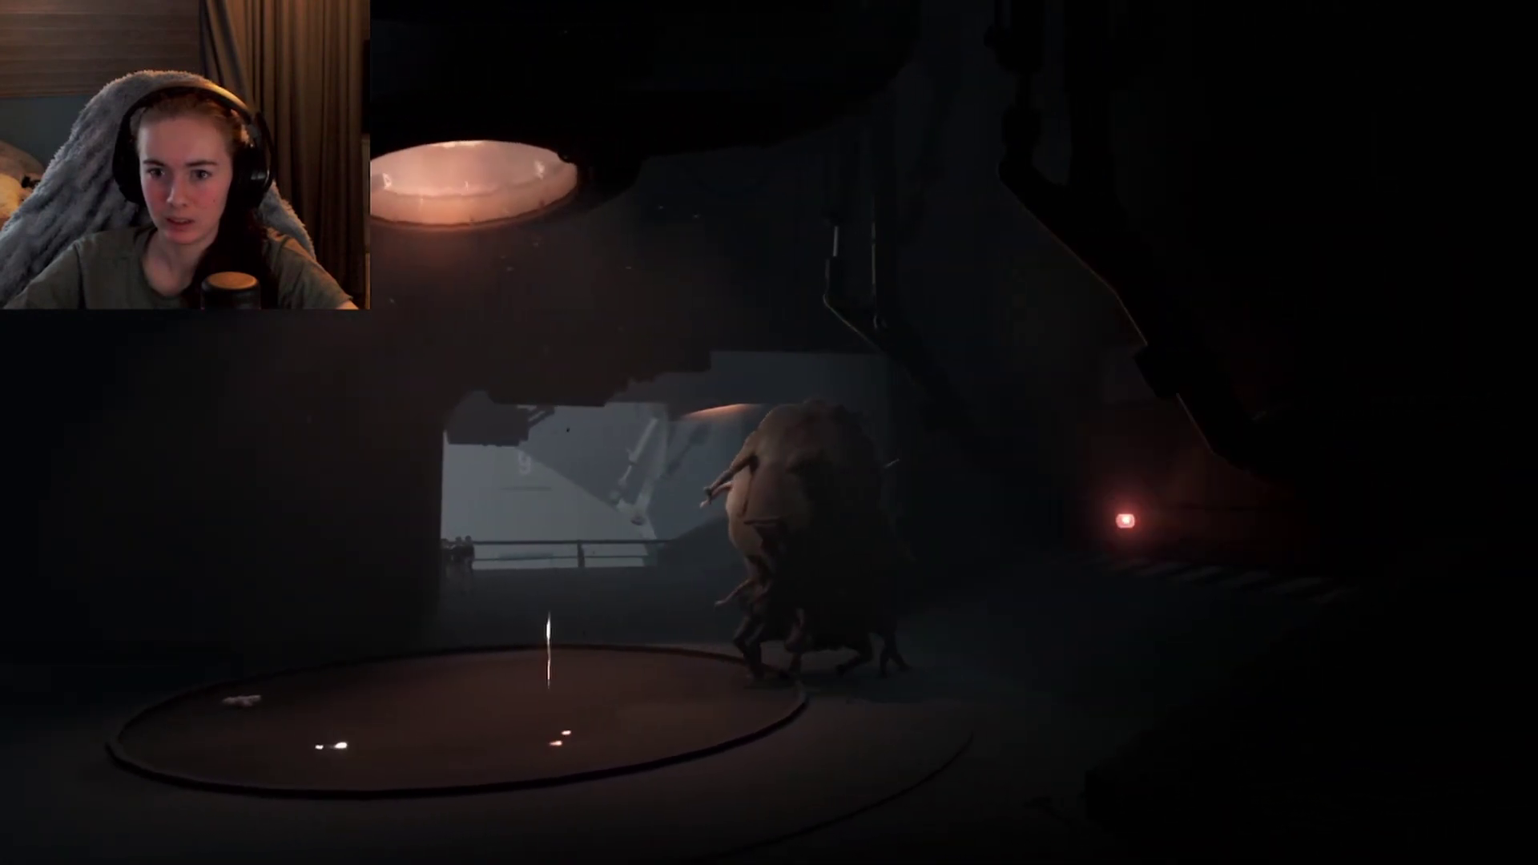
key("Right")
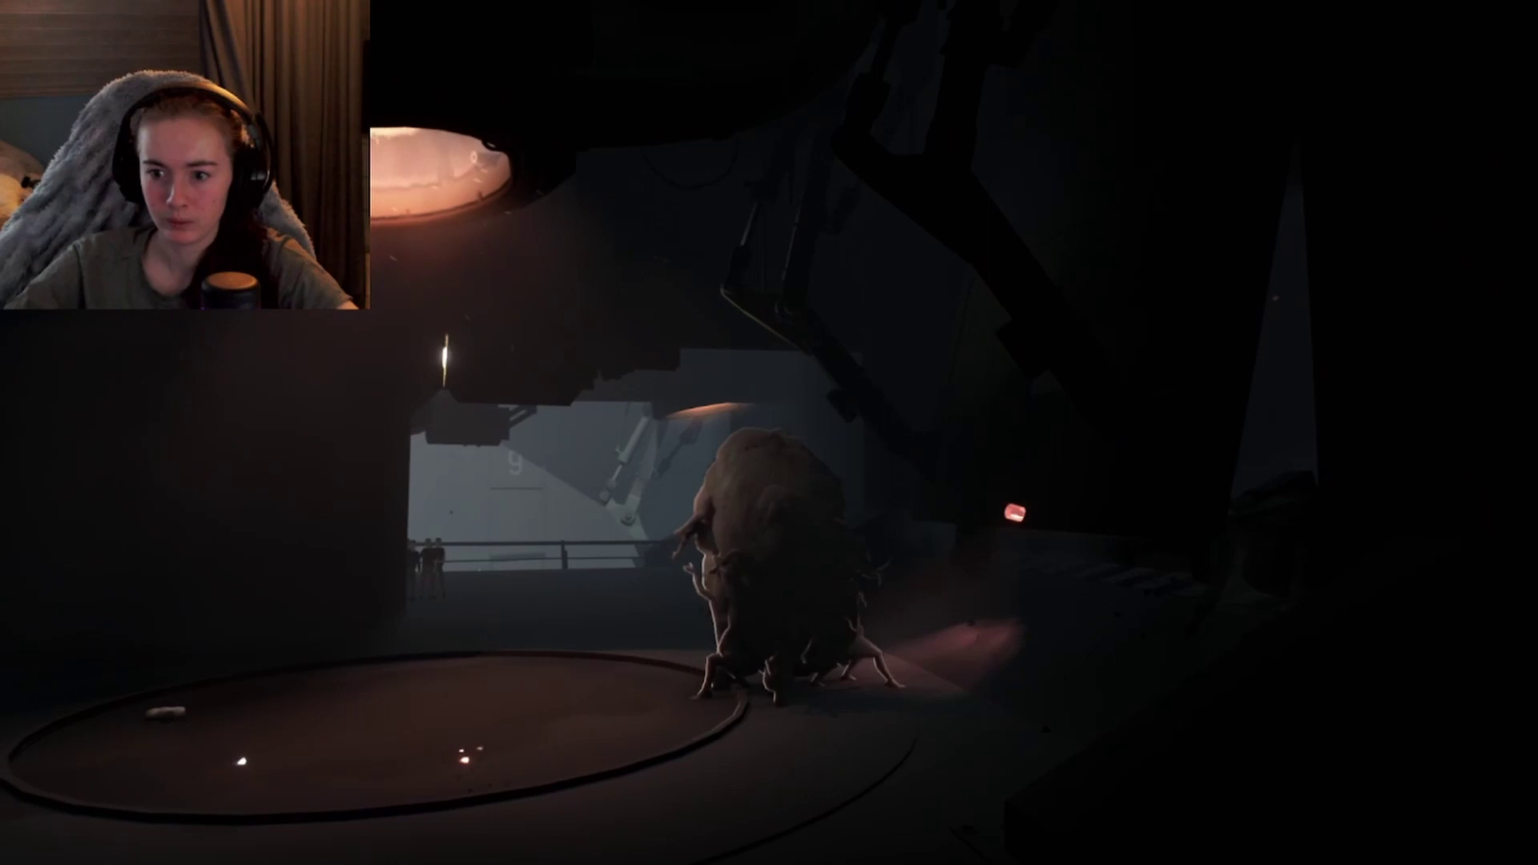
key("Right")
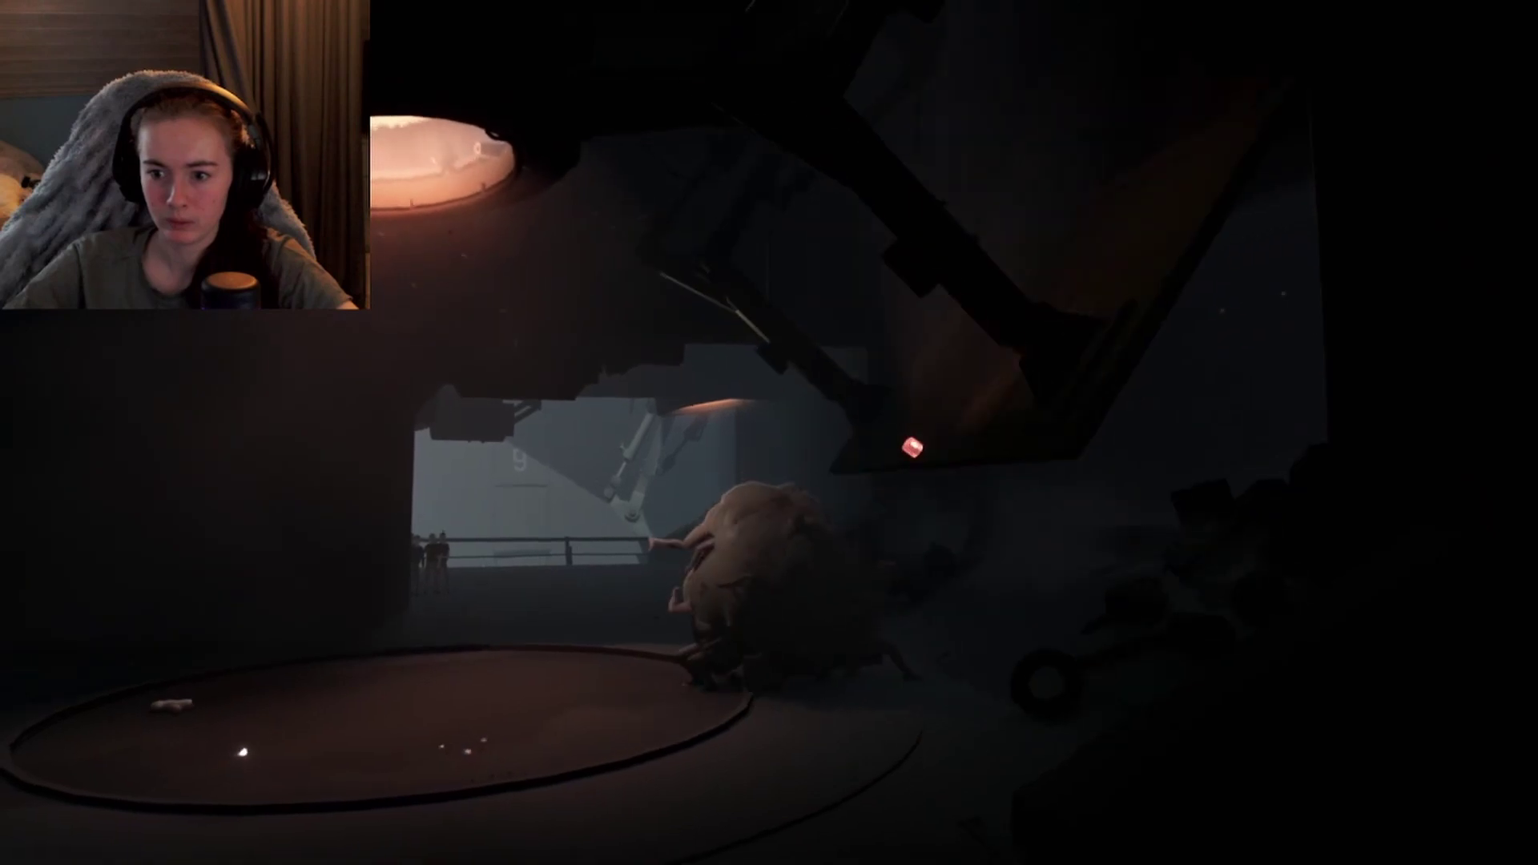
key("Right")
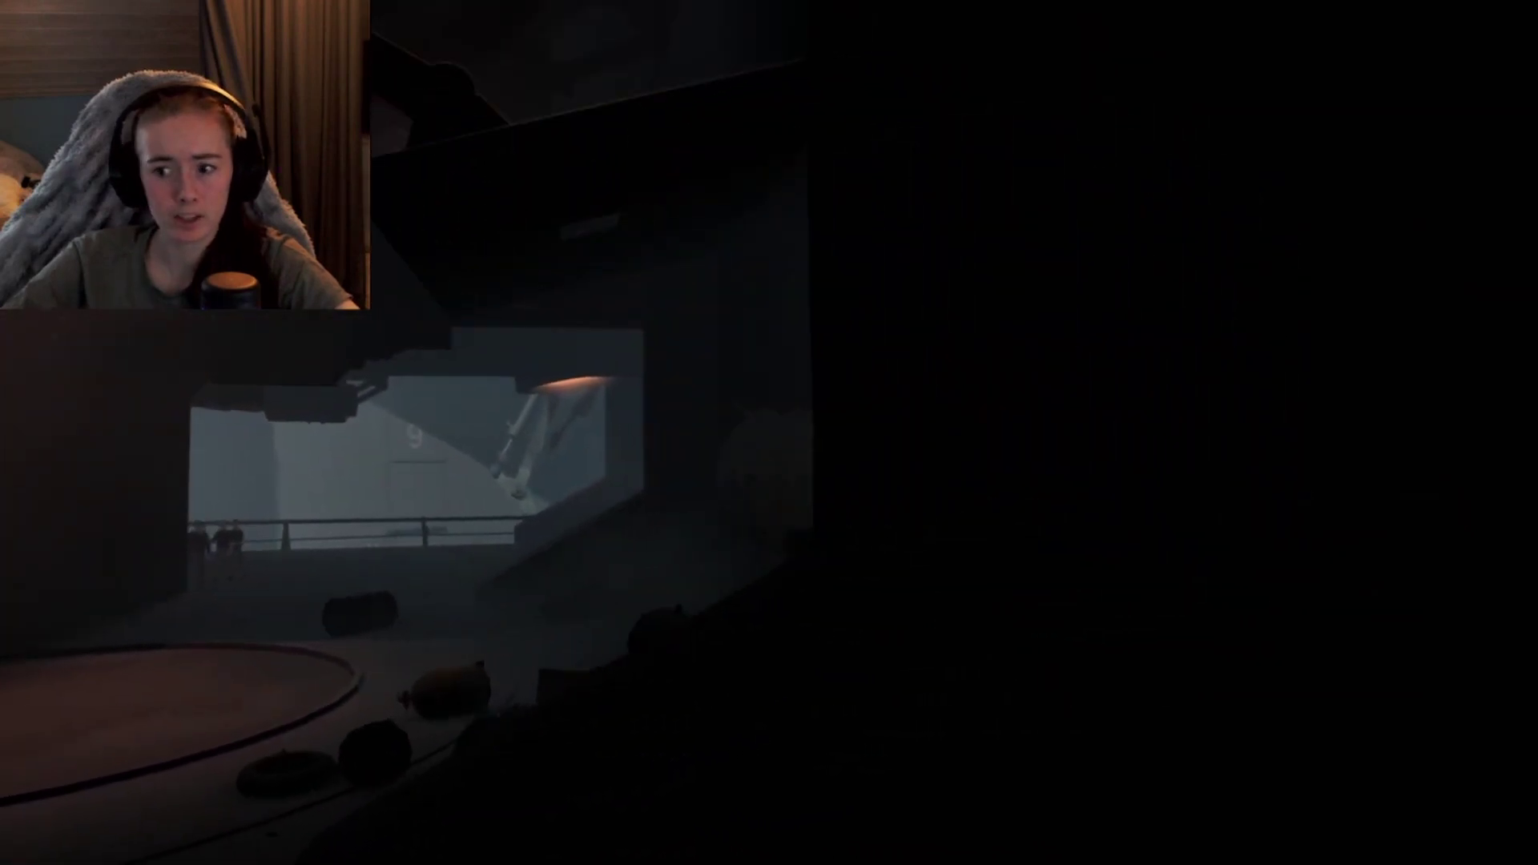
key("Right")
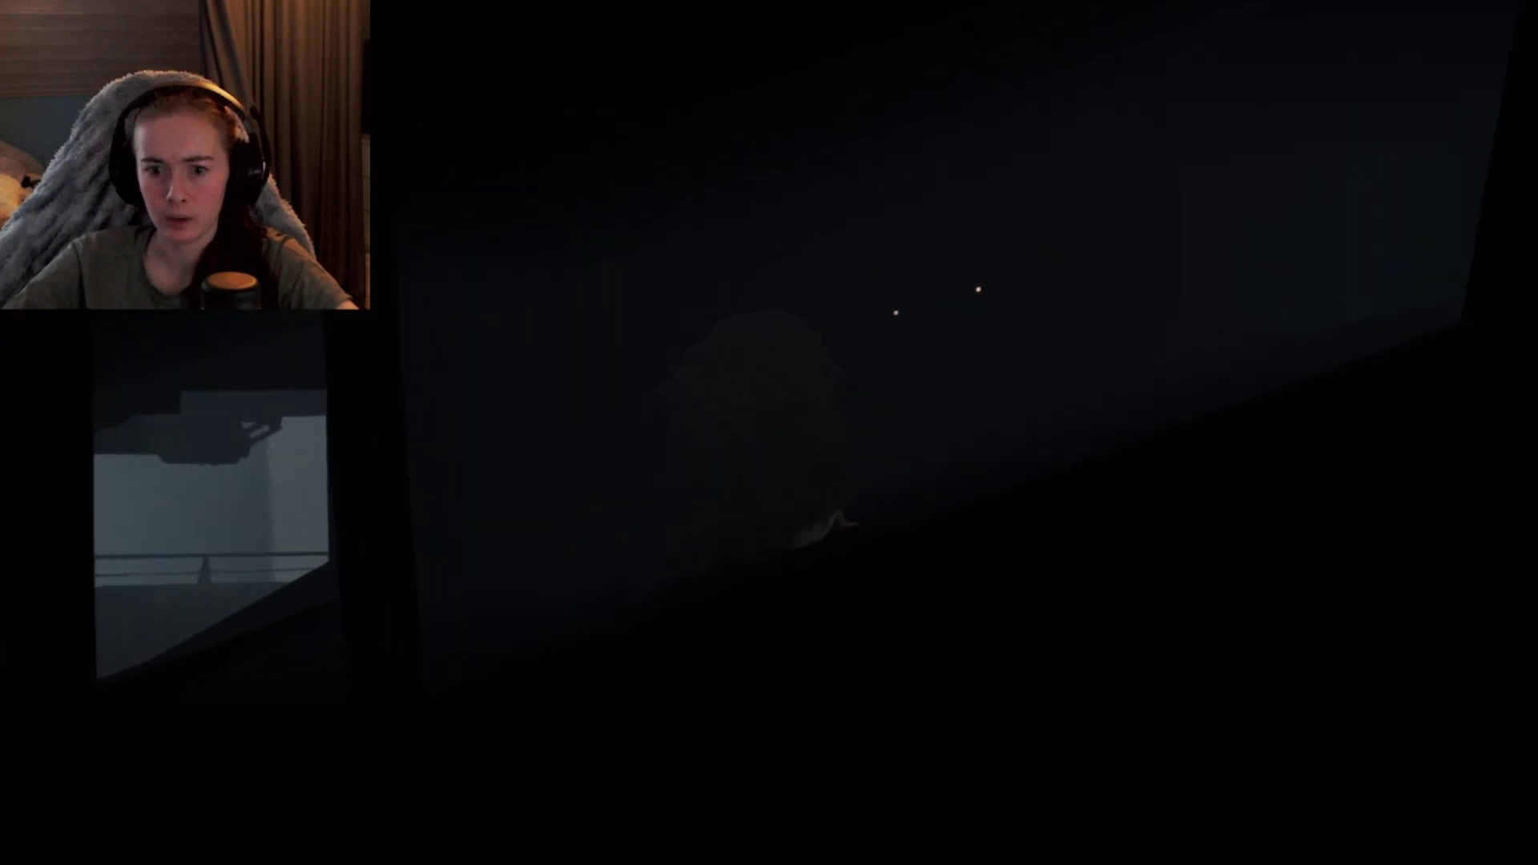
key("Right")
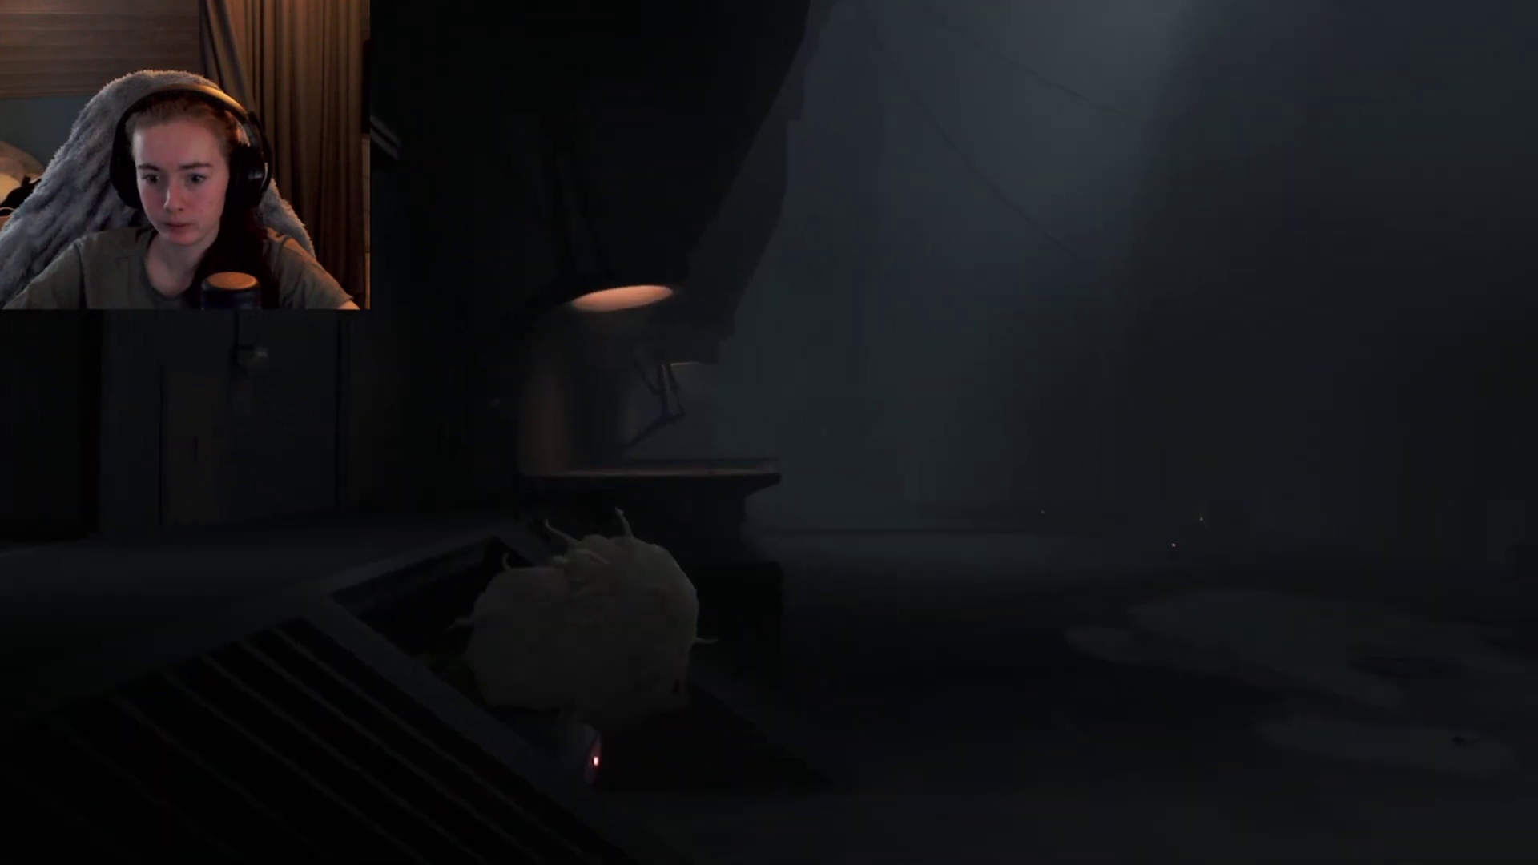
key("Right")
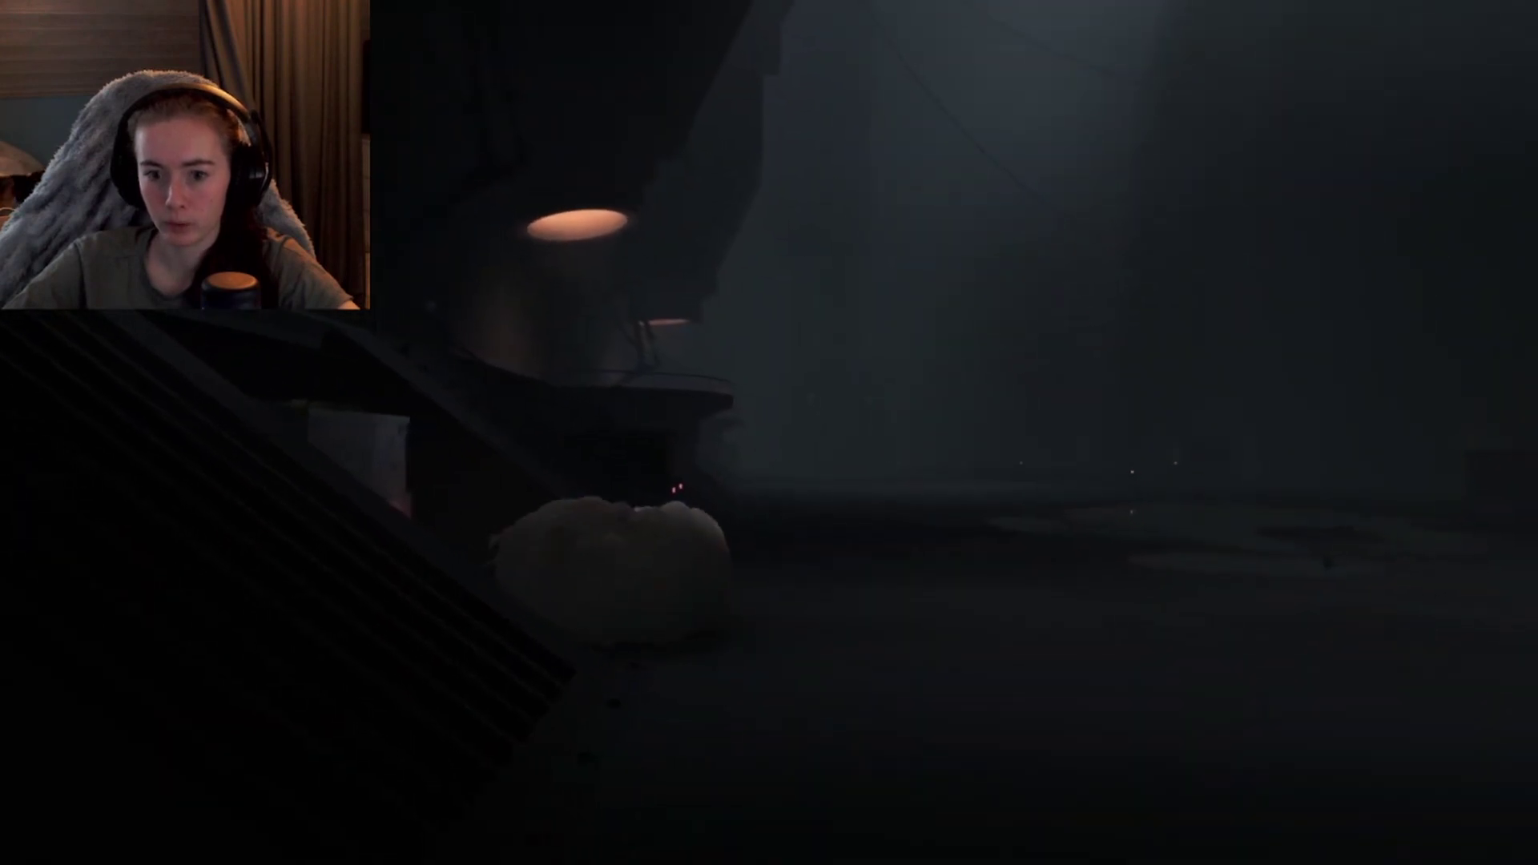
key("Left")
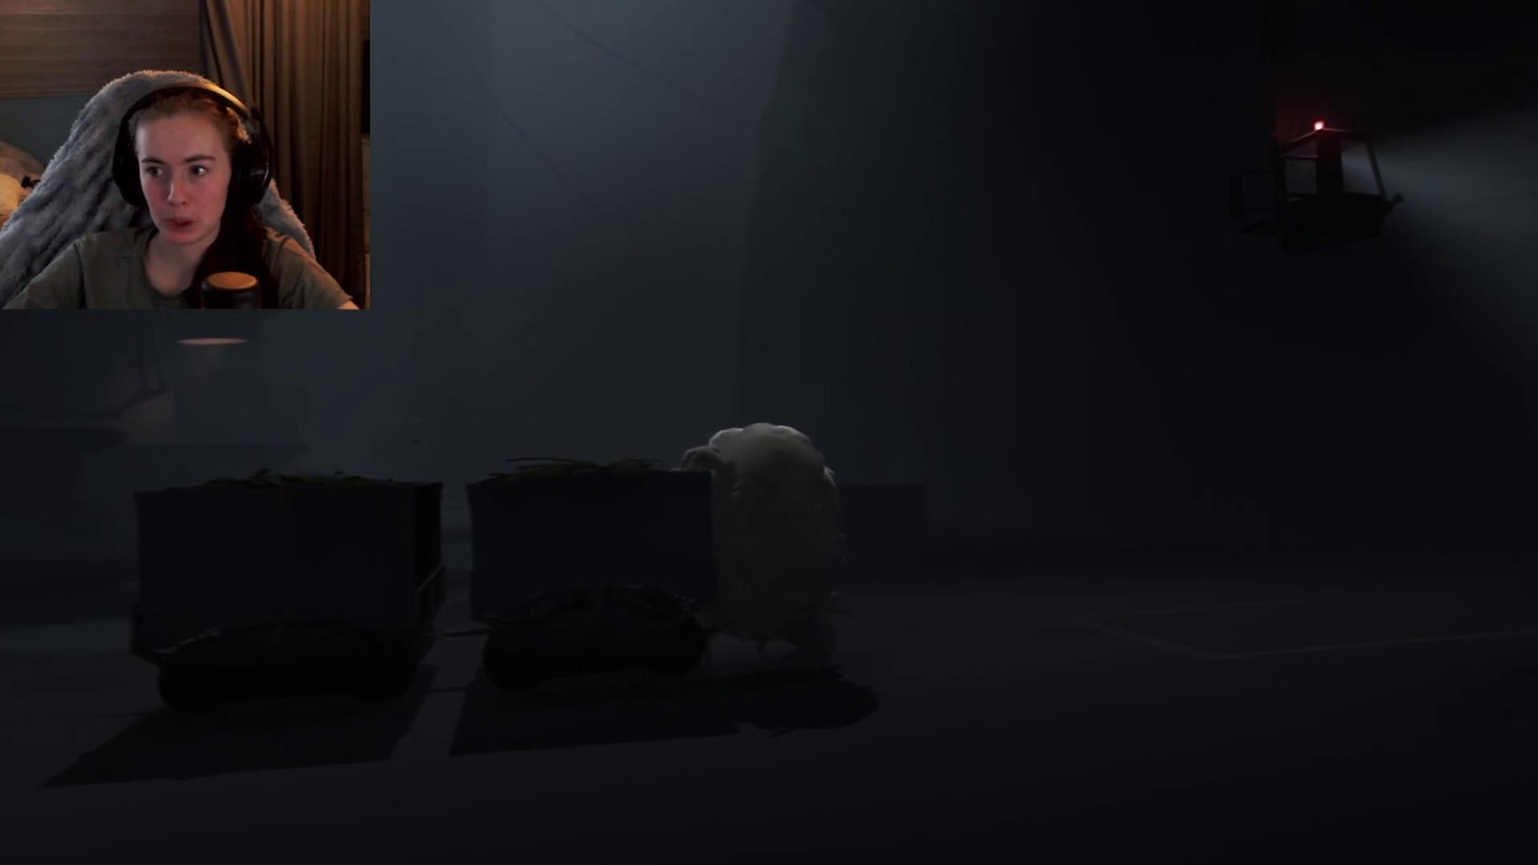
key("Right")
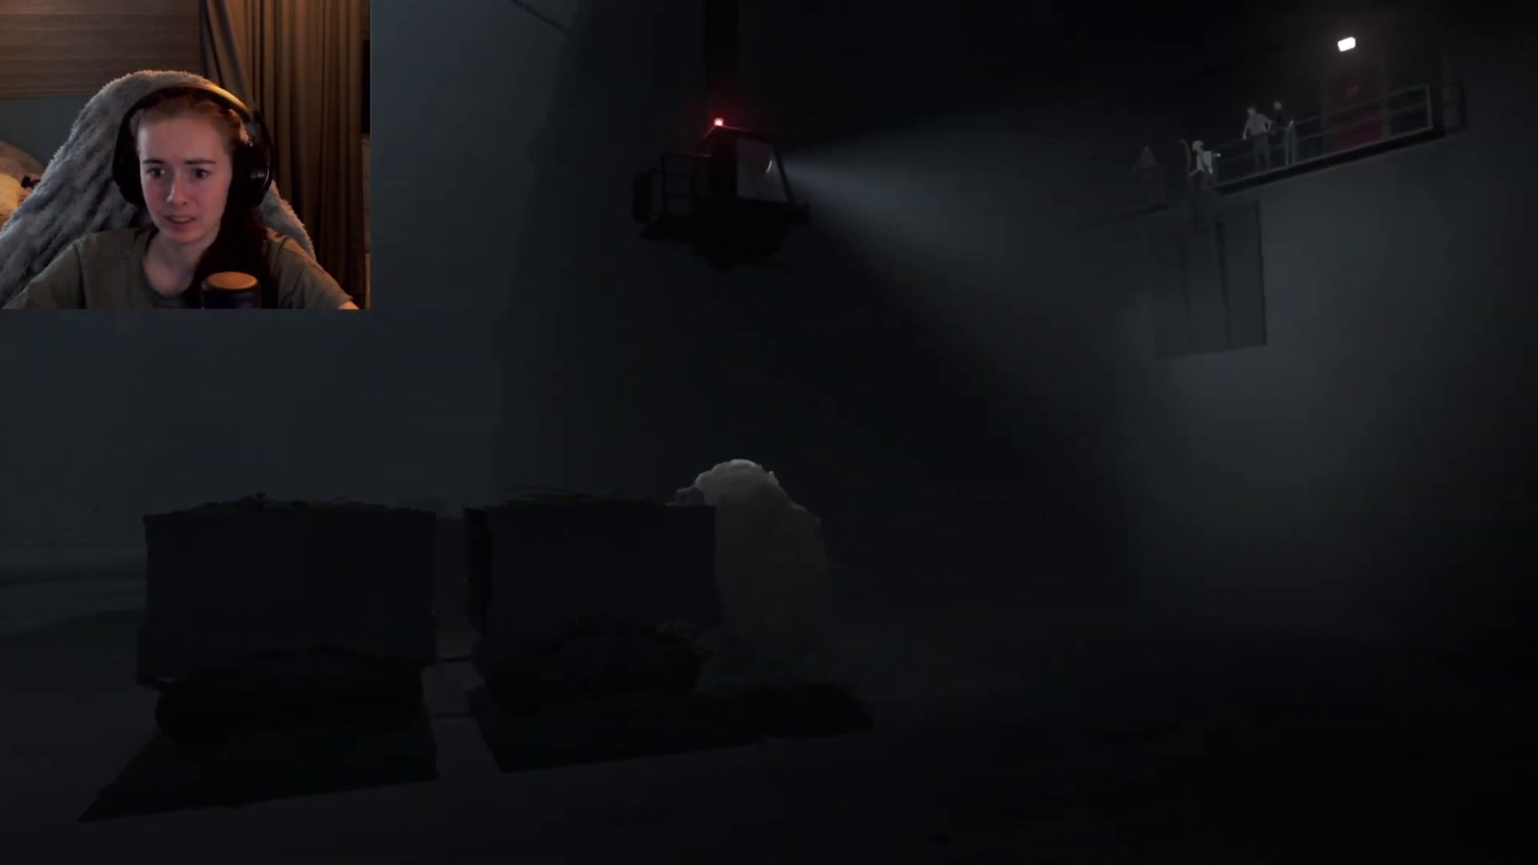
key("Right")
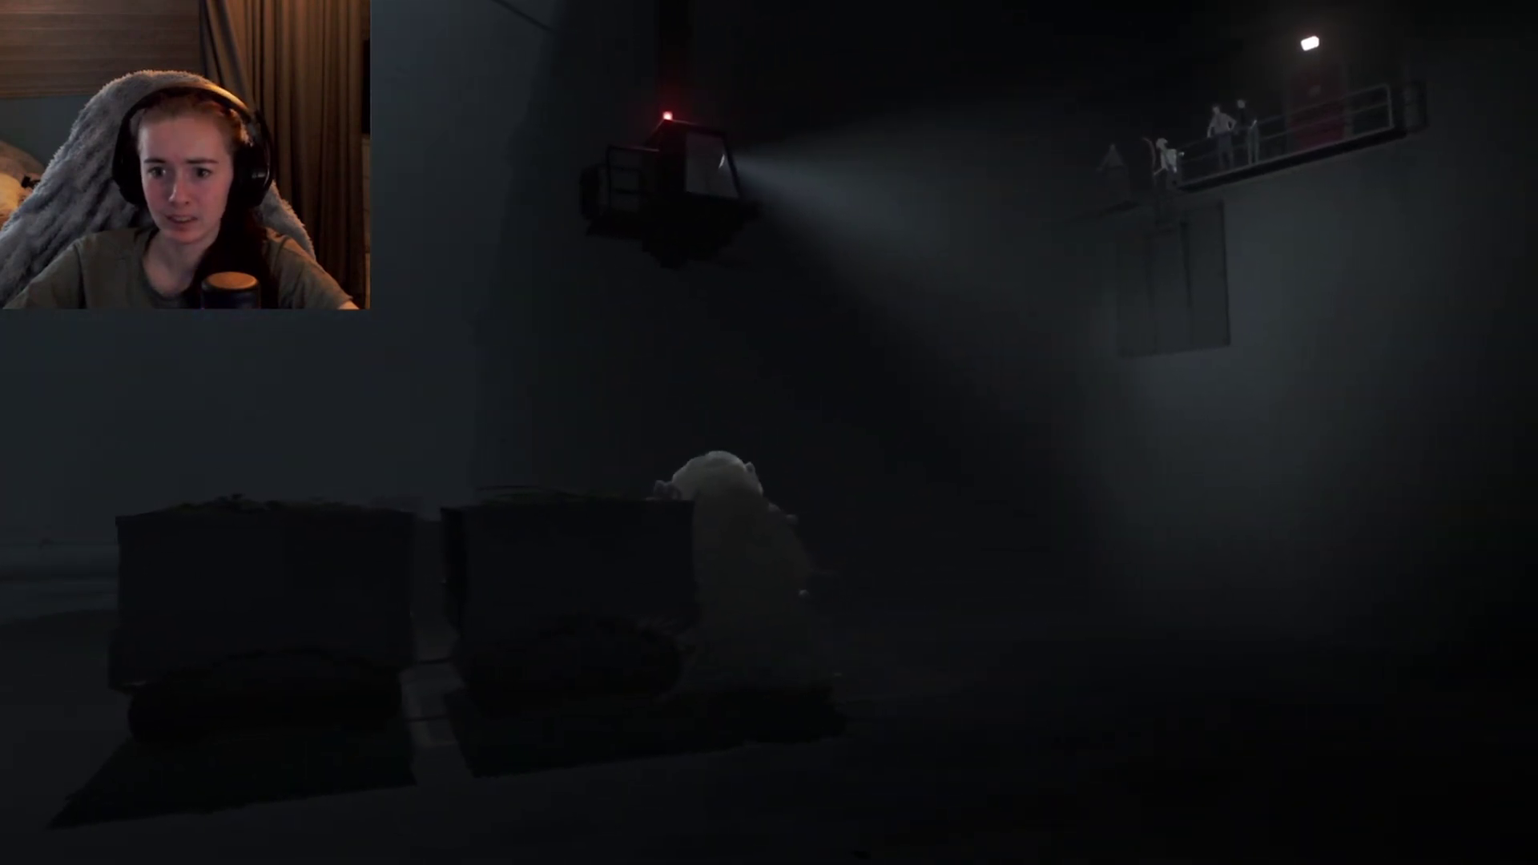
key("Left")
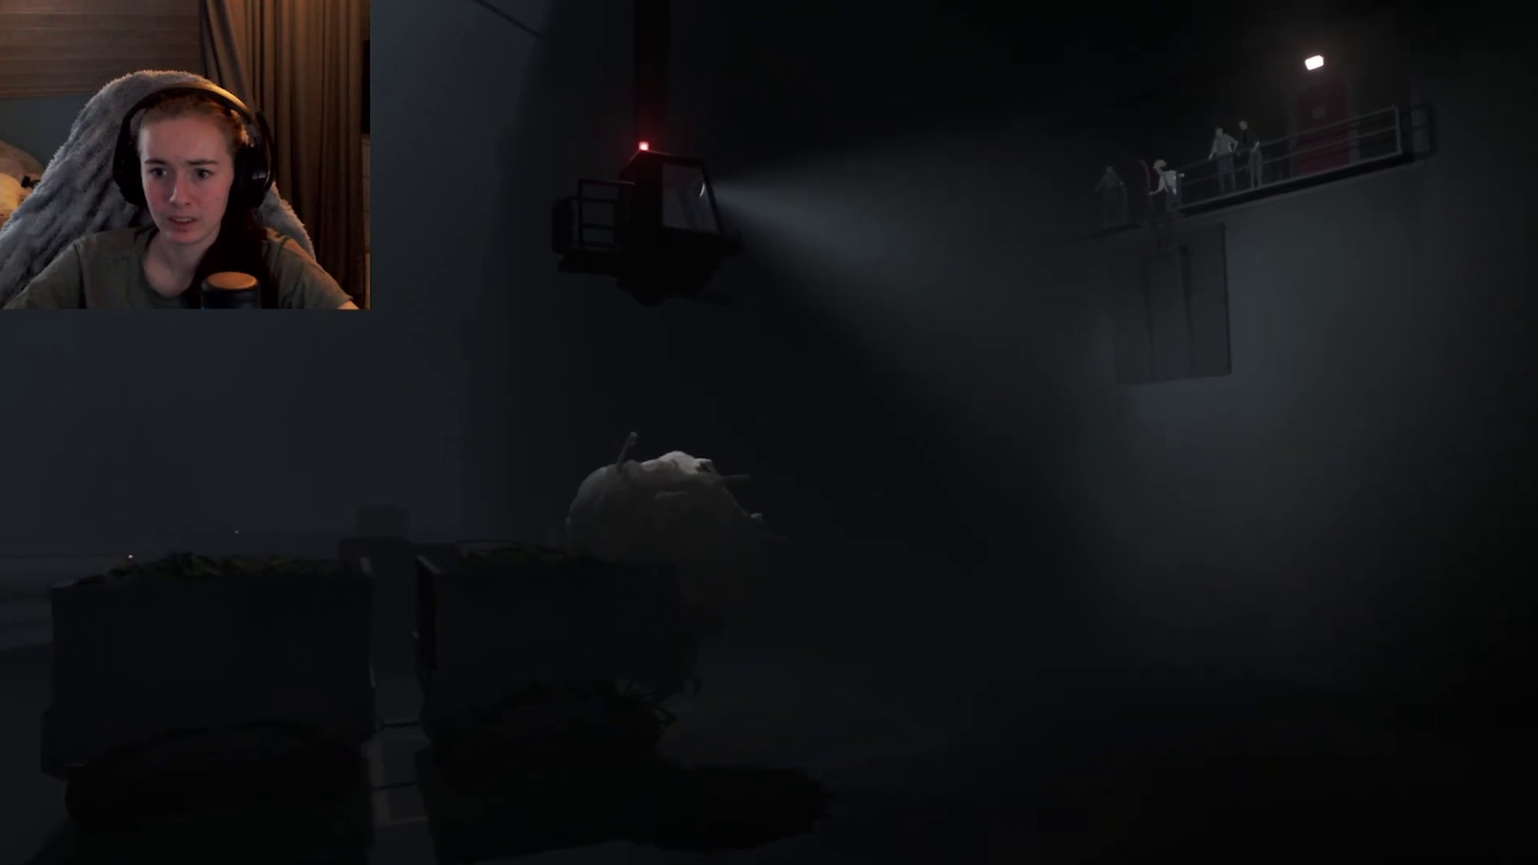
key("Left")
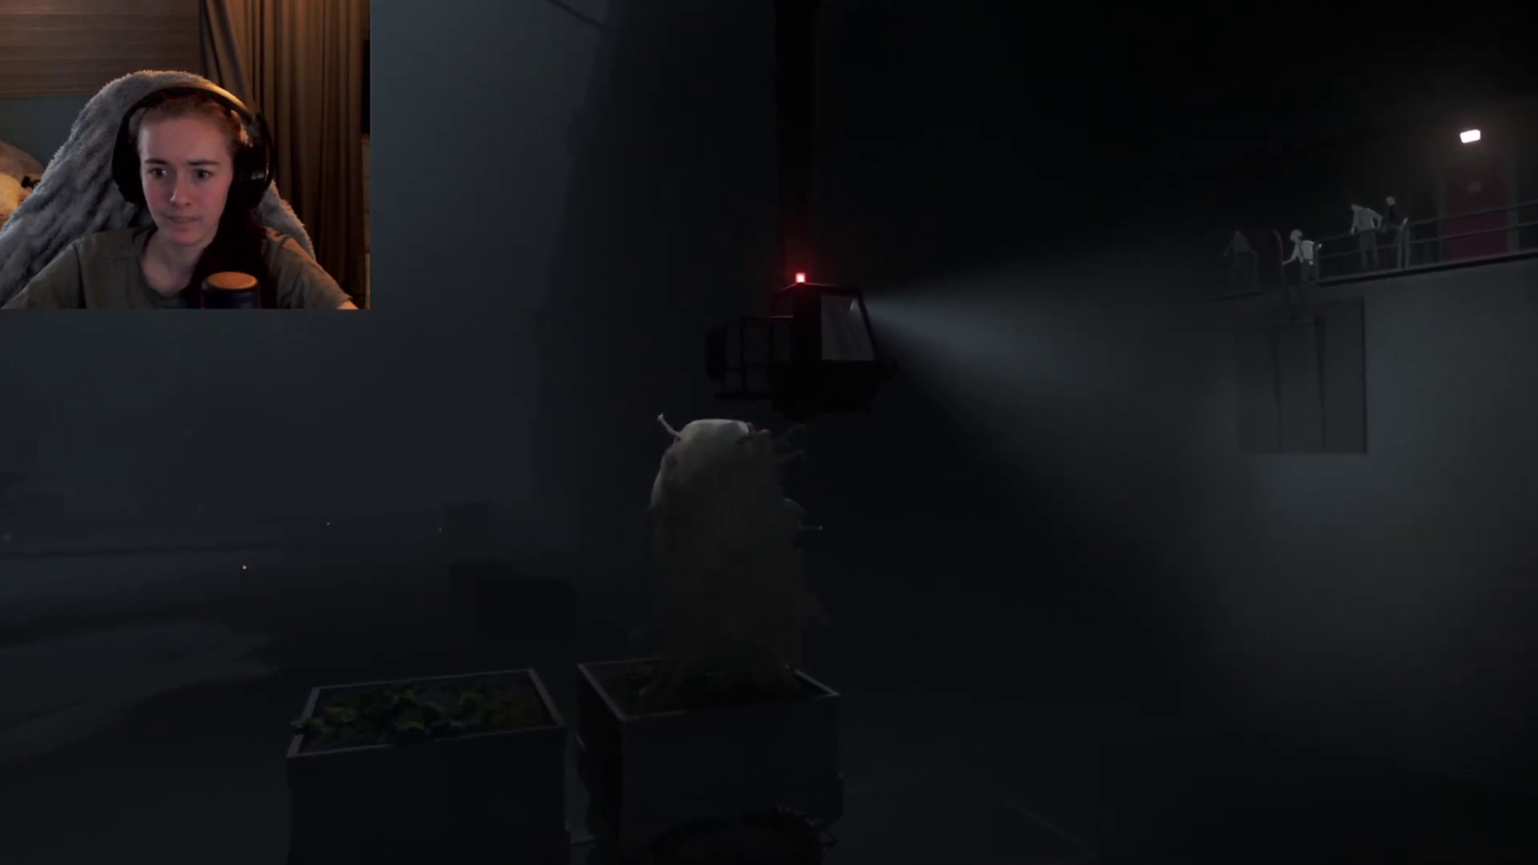
key("Left")
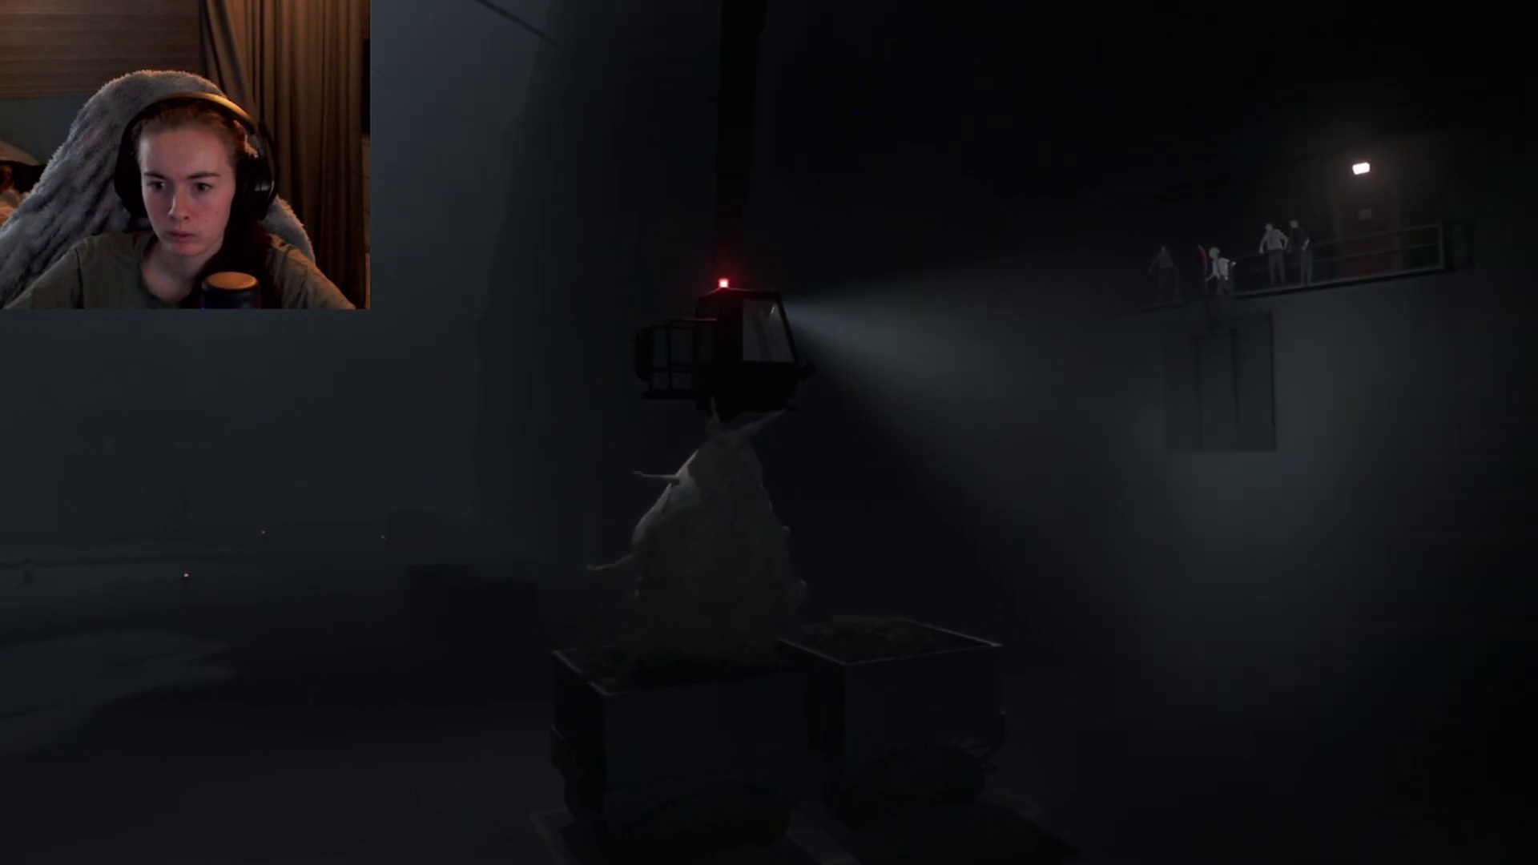
key("Right")
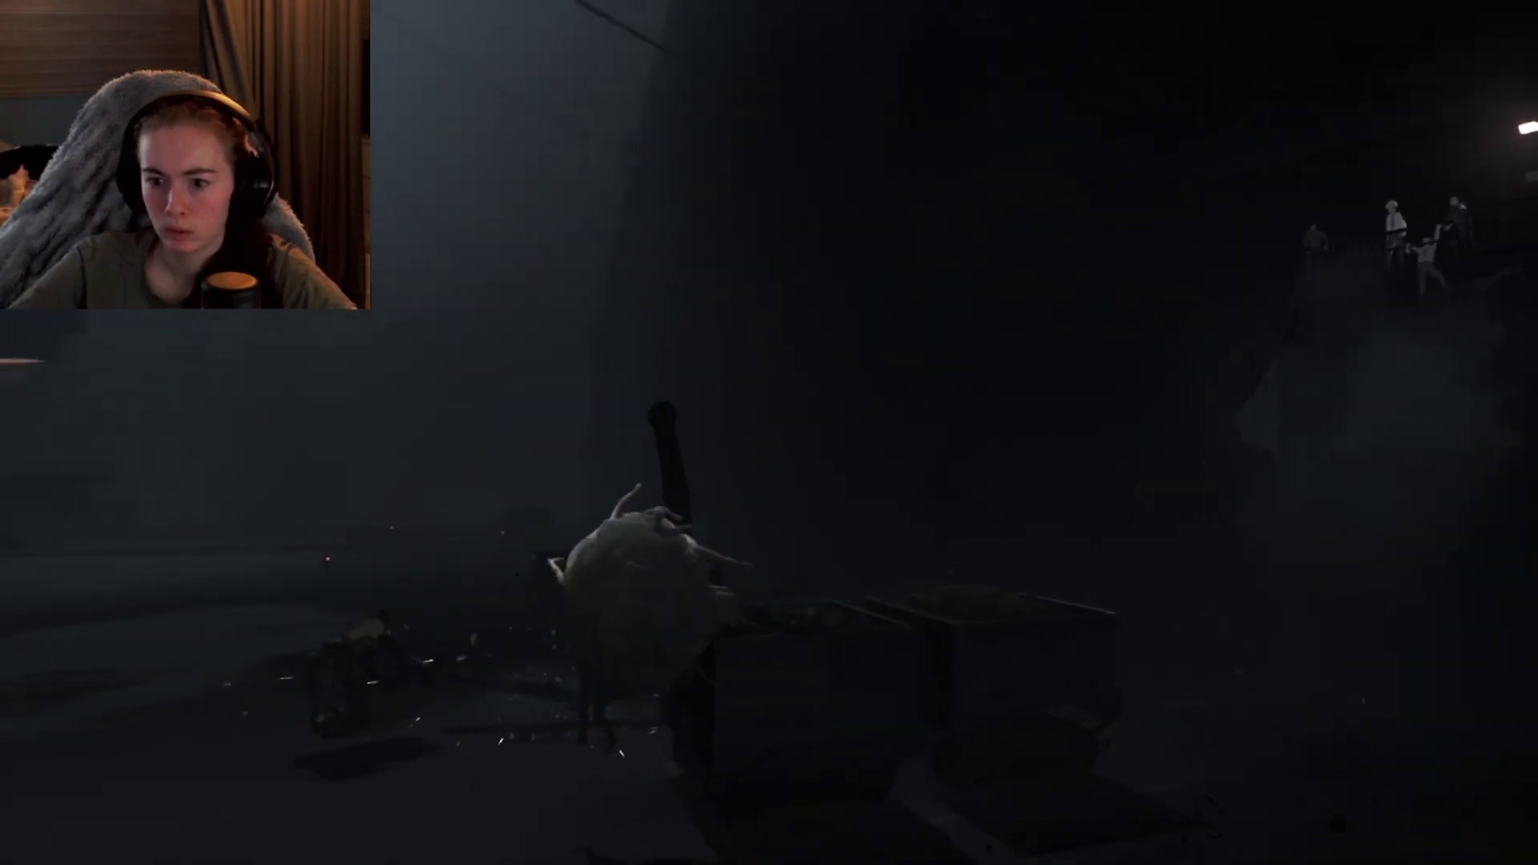
key("Left")
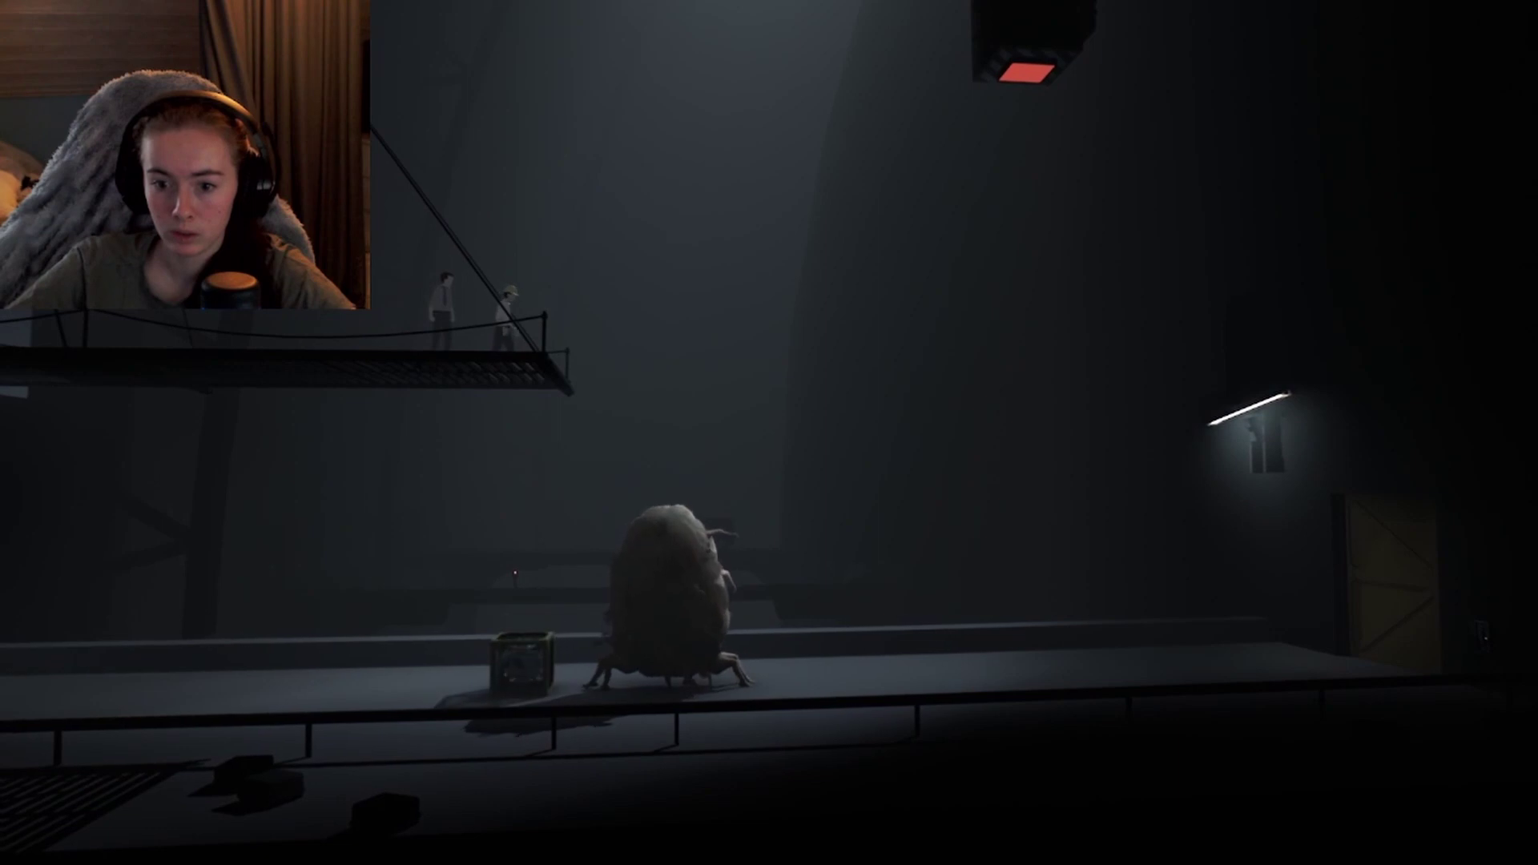
key("Left")
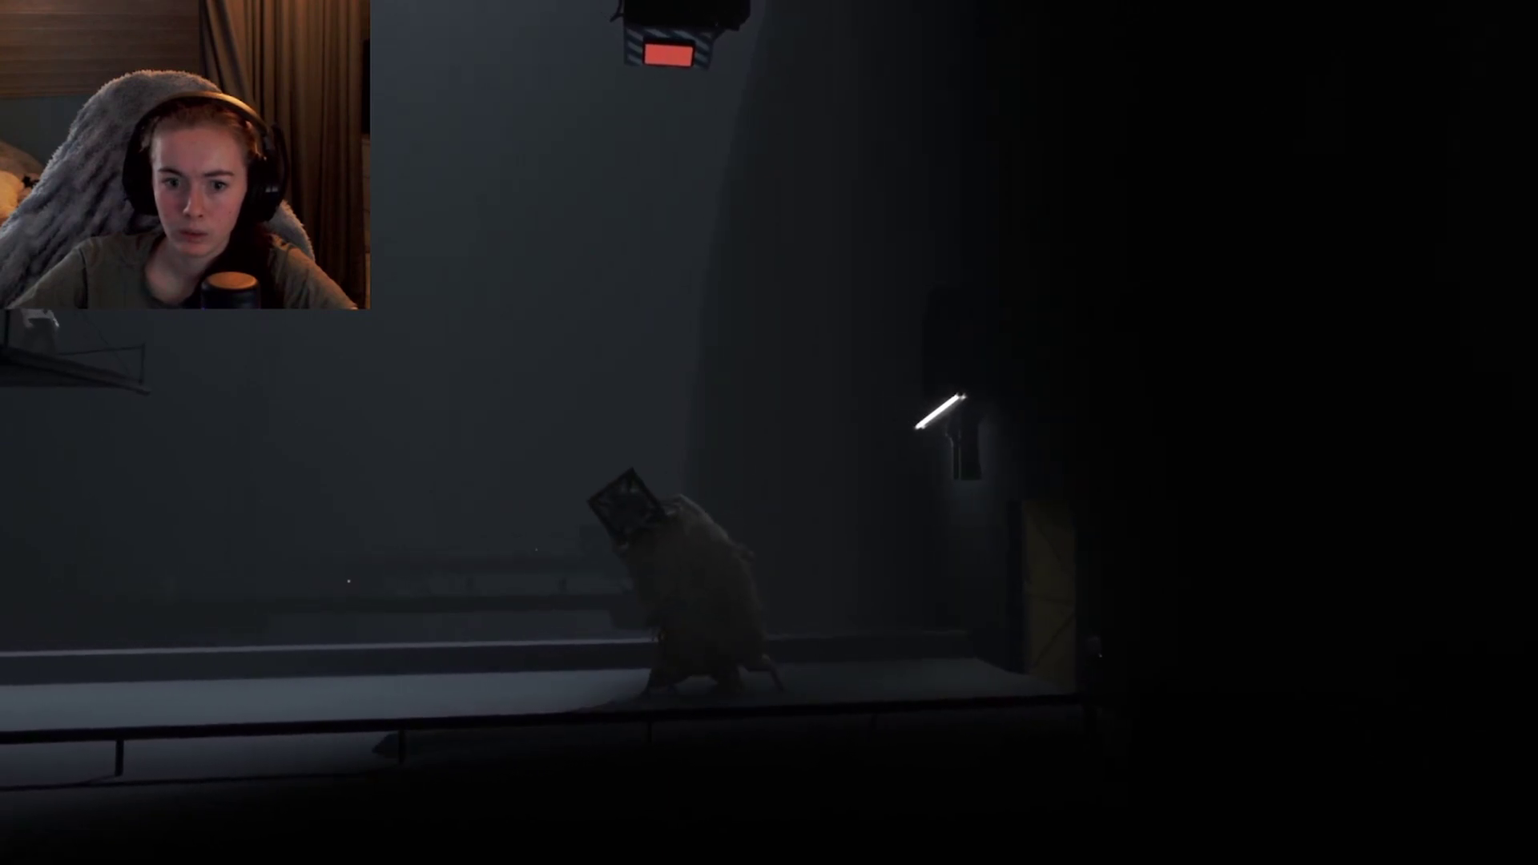
key("Left")
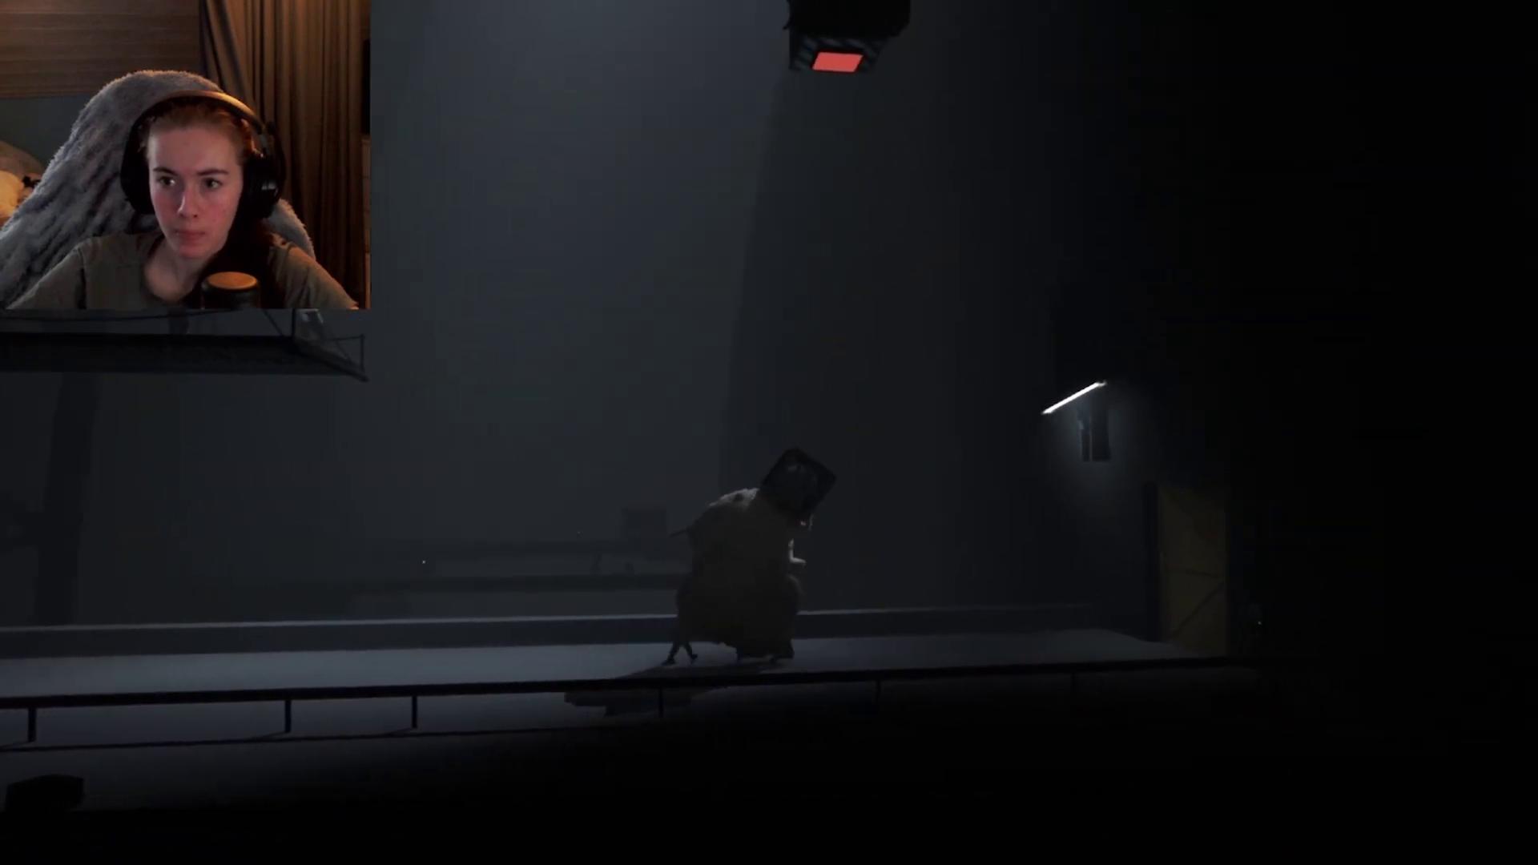
key("Right")
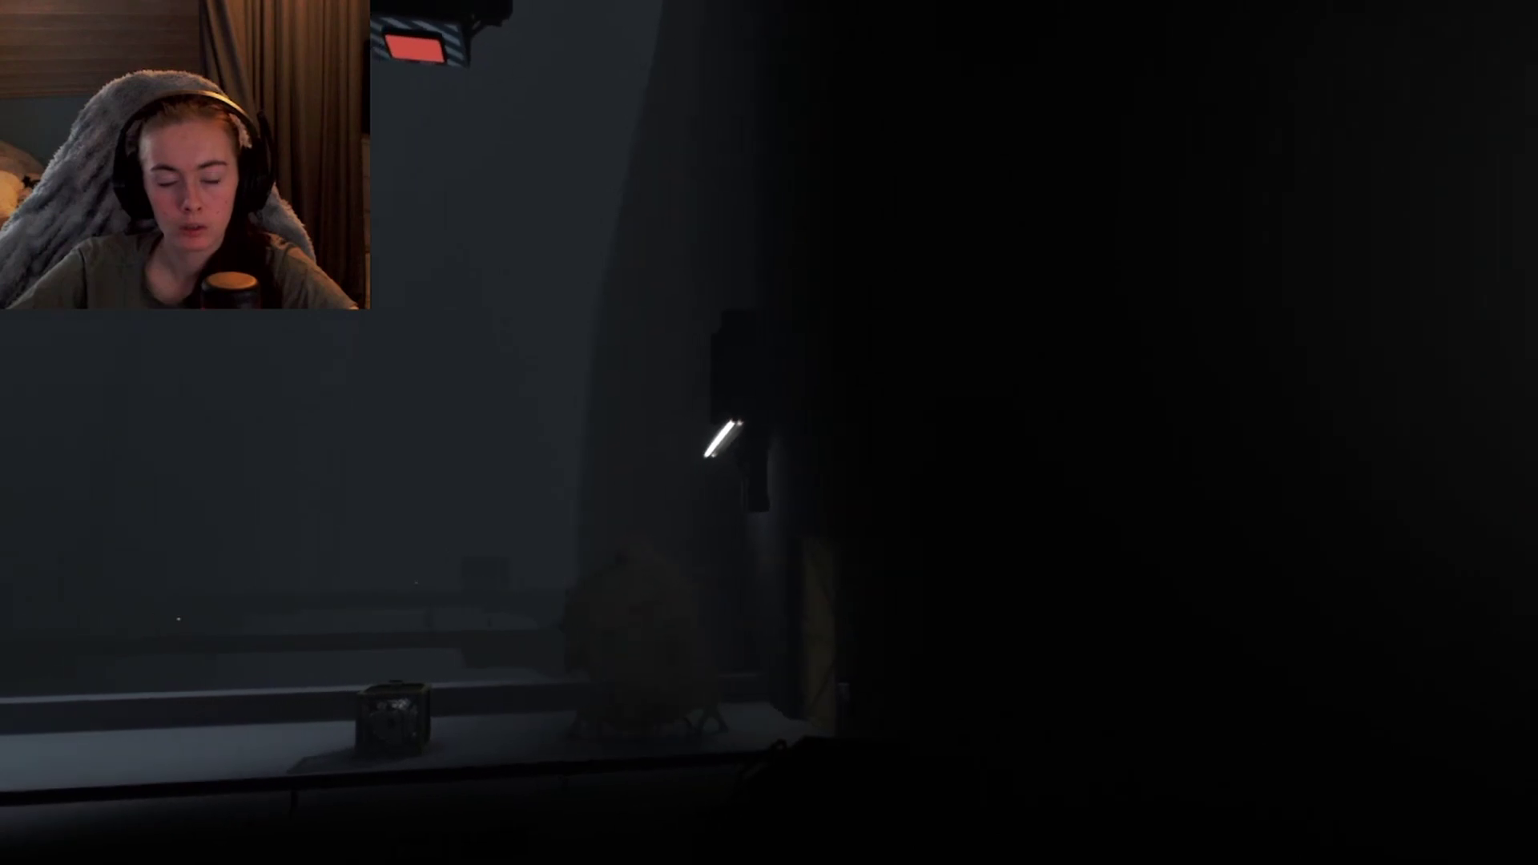
key("Left")
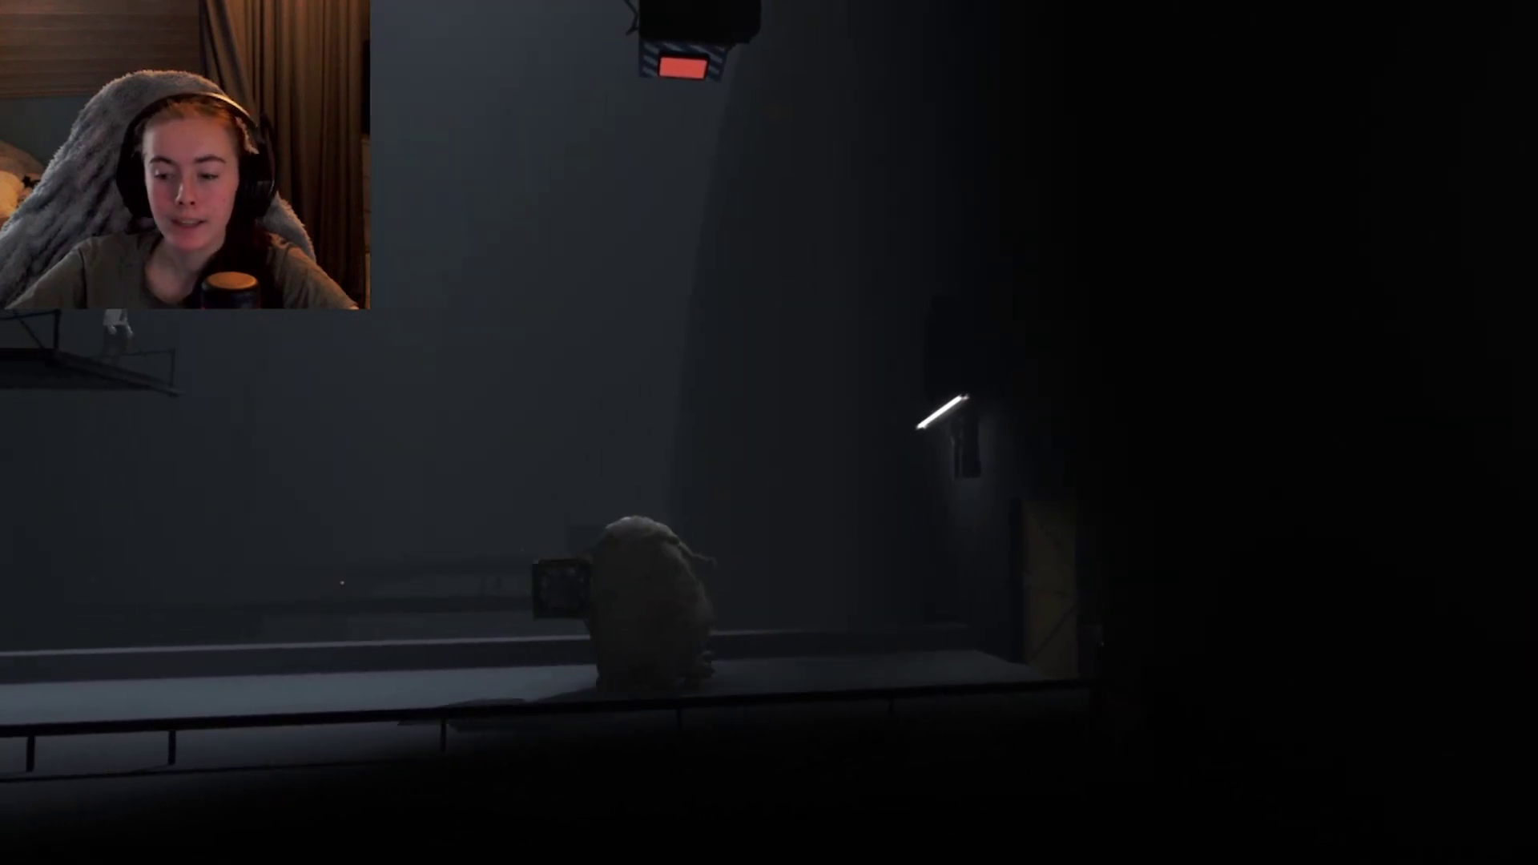
key("Left")
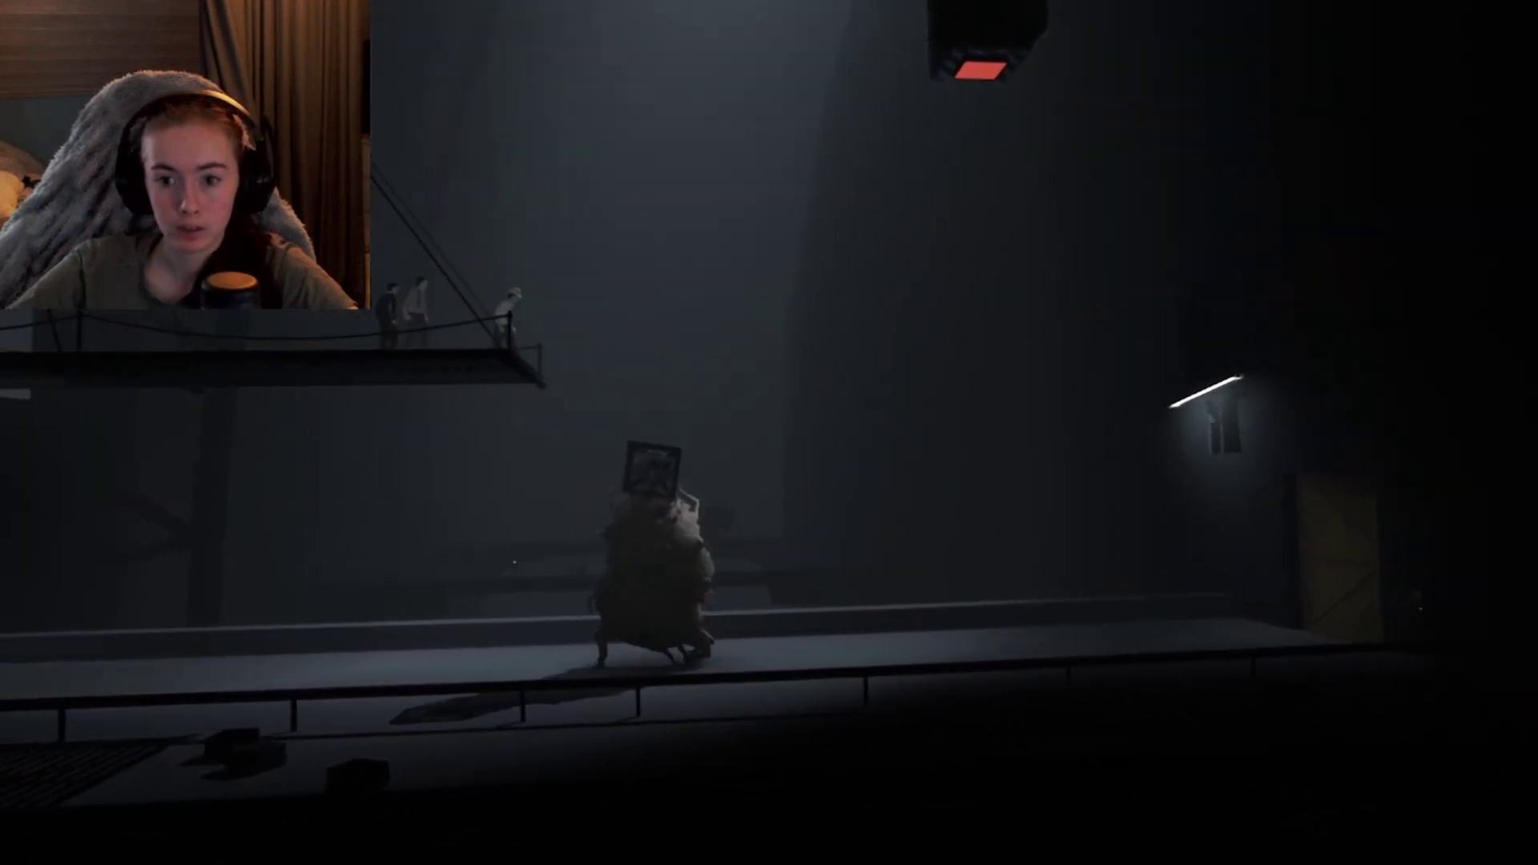
key("ctrl")
key("Right")
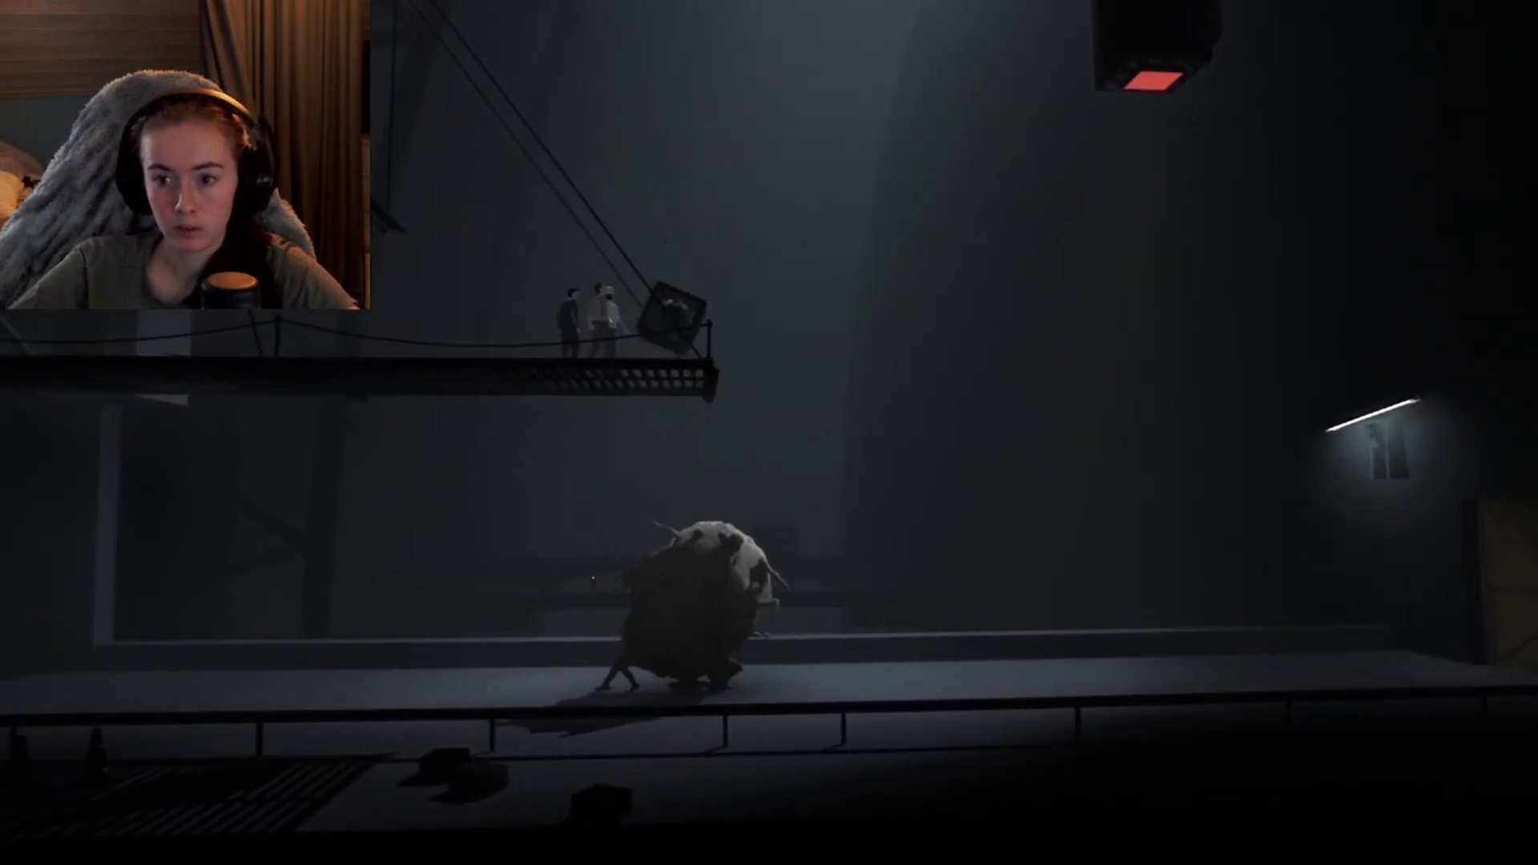
key("Left")
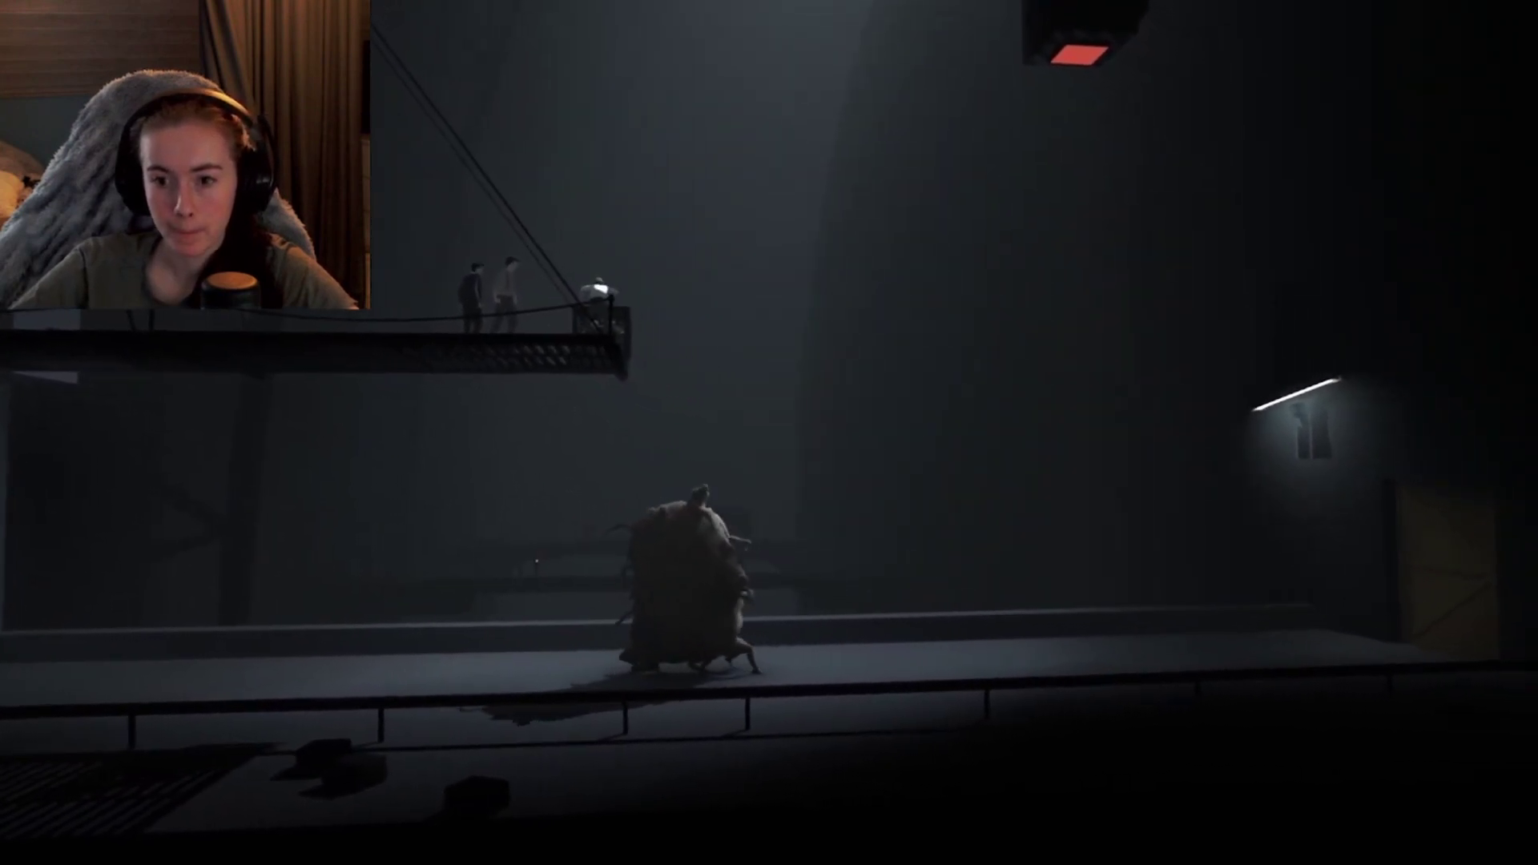
key("Right")
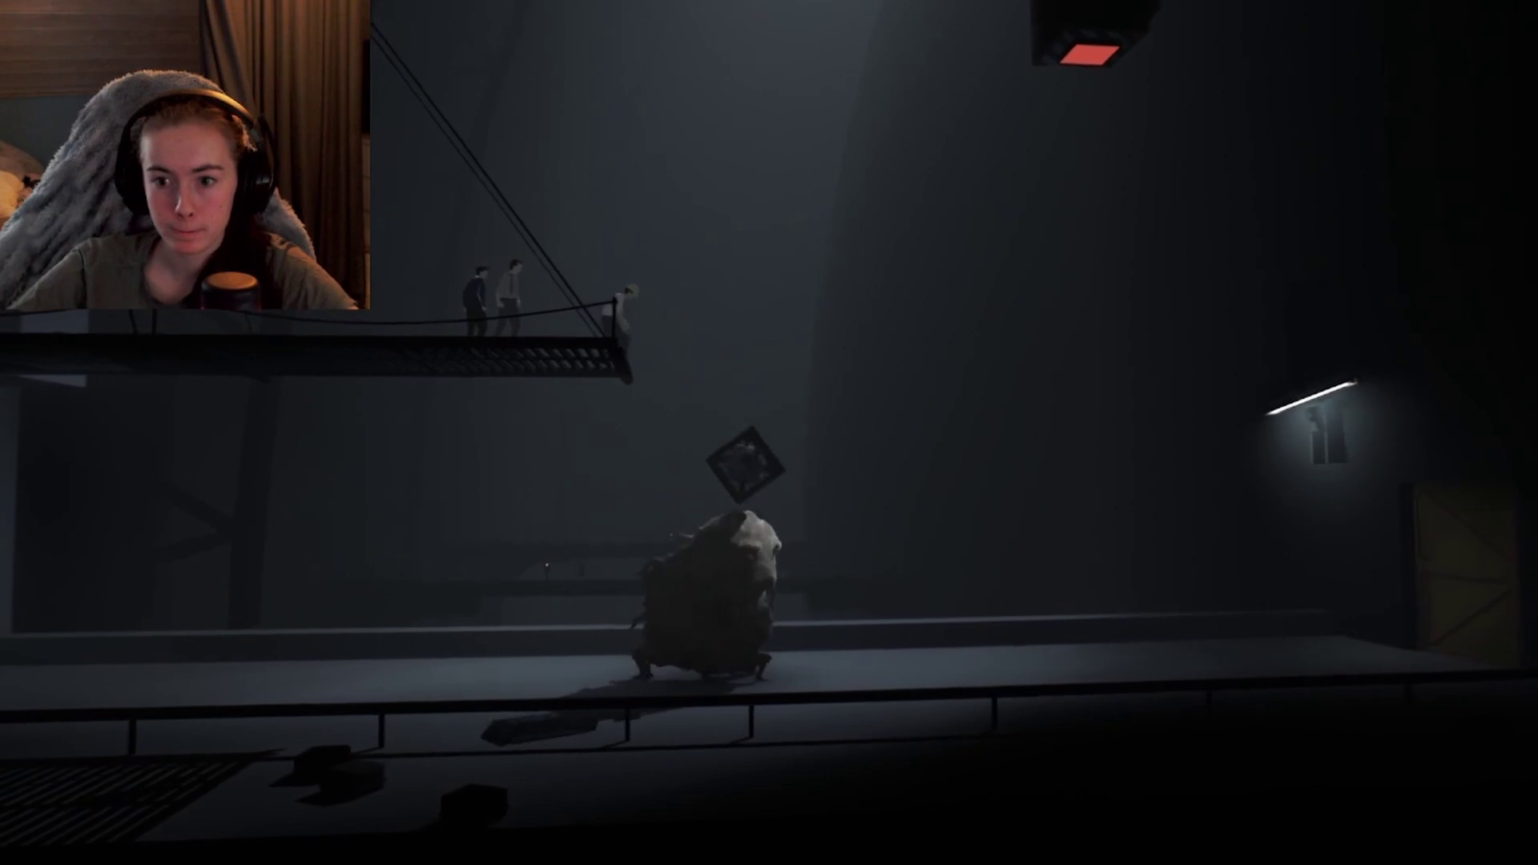
key("Right")
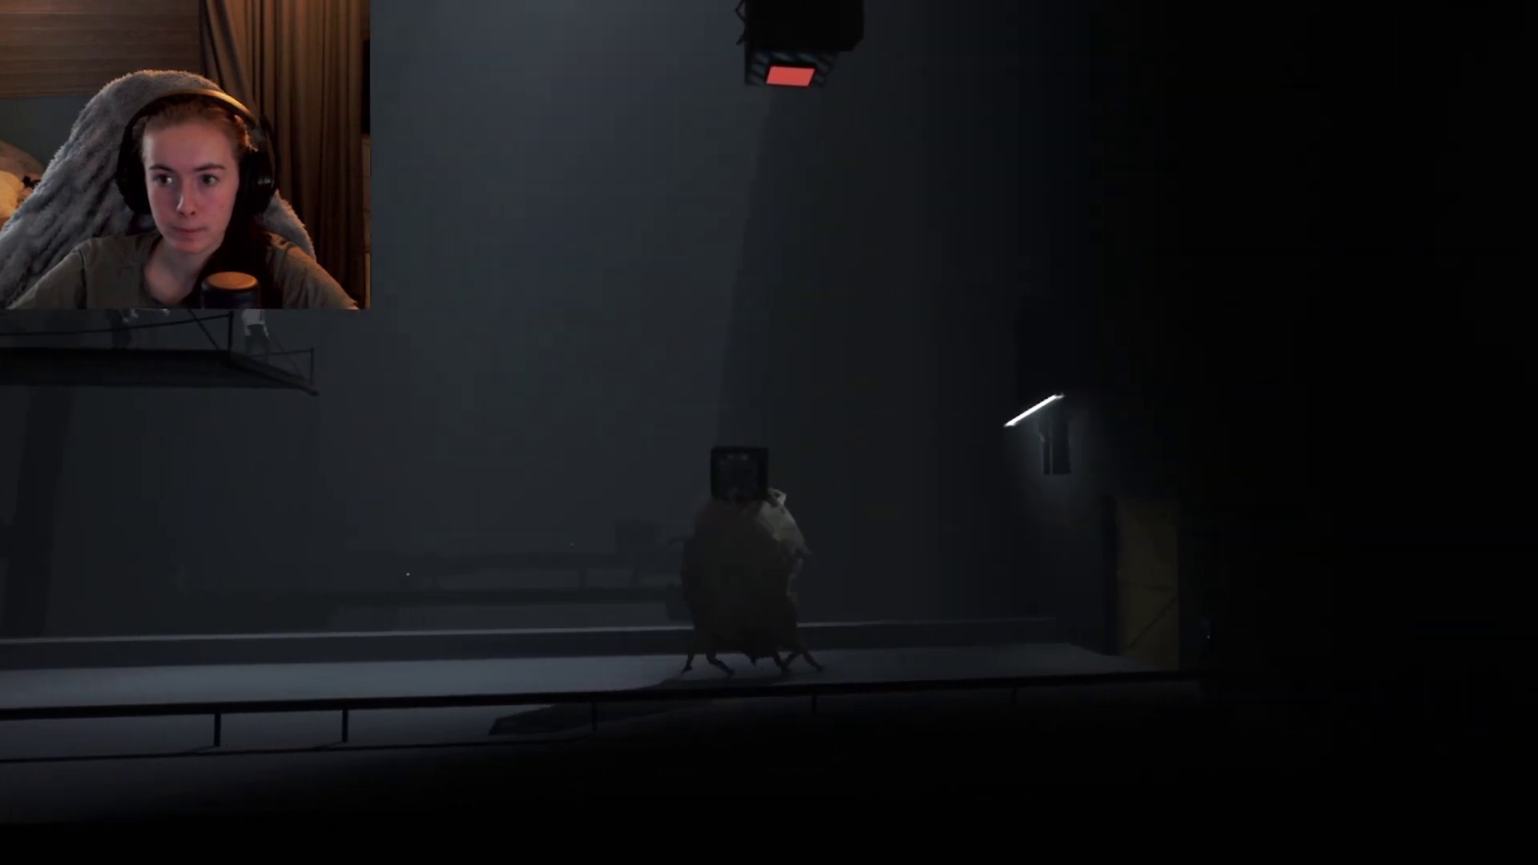
key("space")
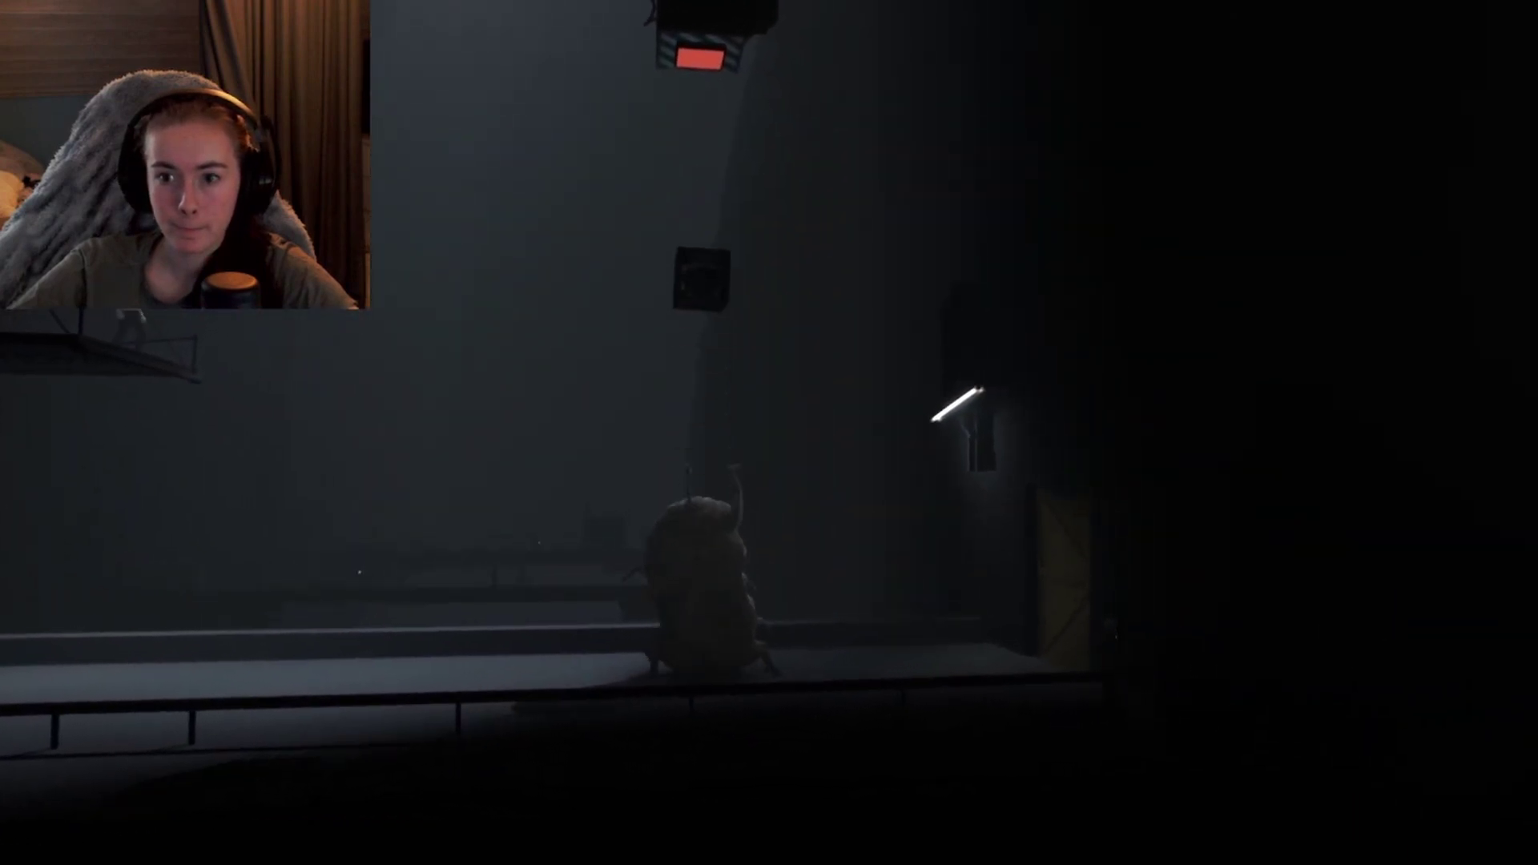
key("Right")
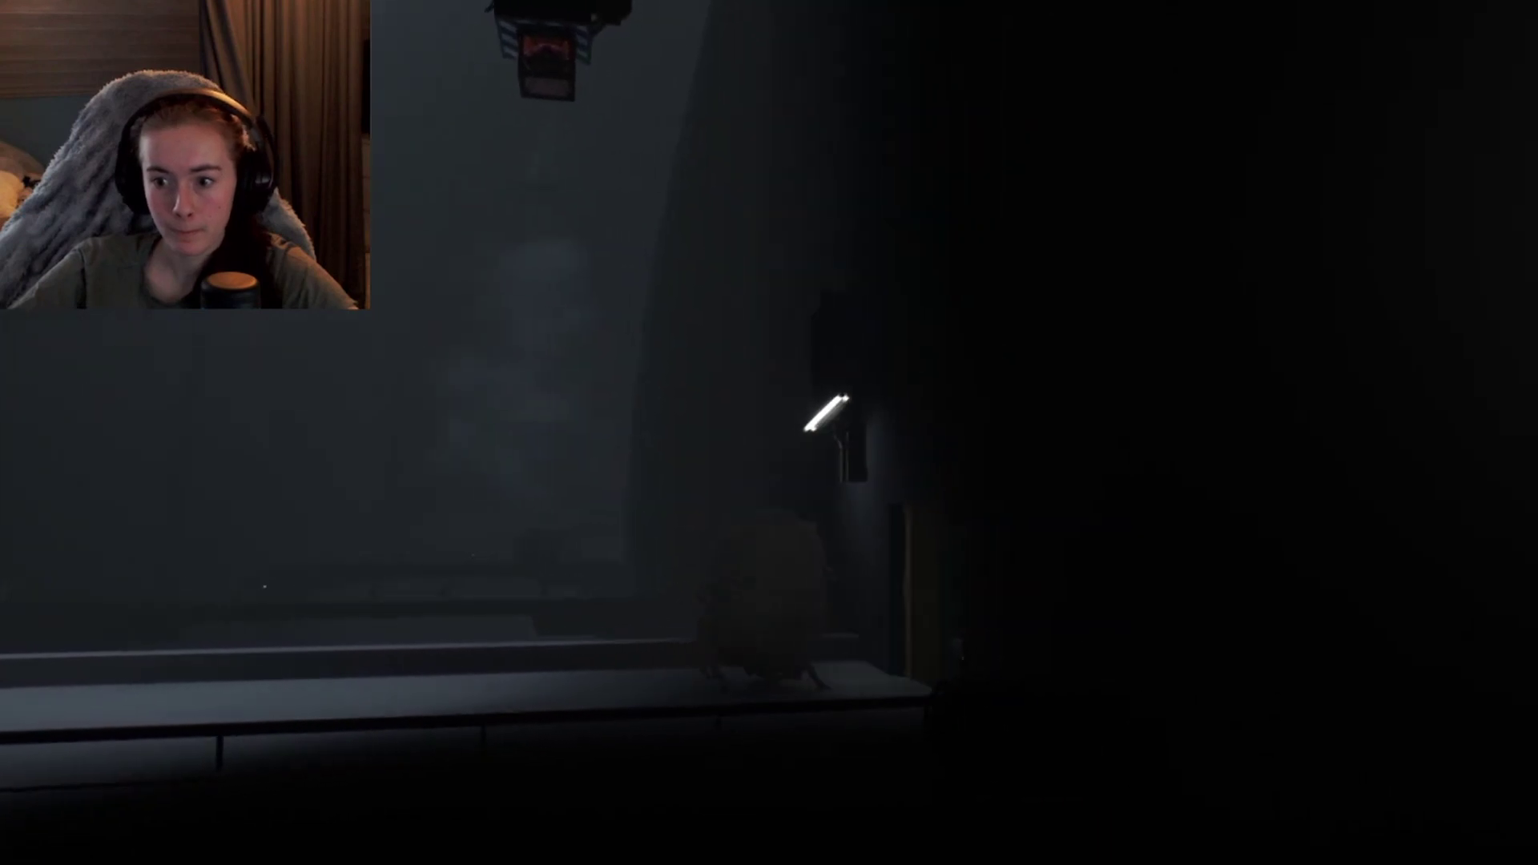
key("Right")
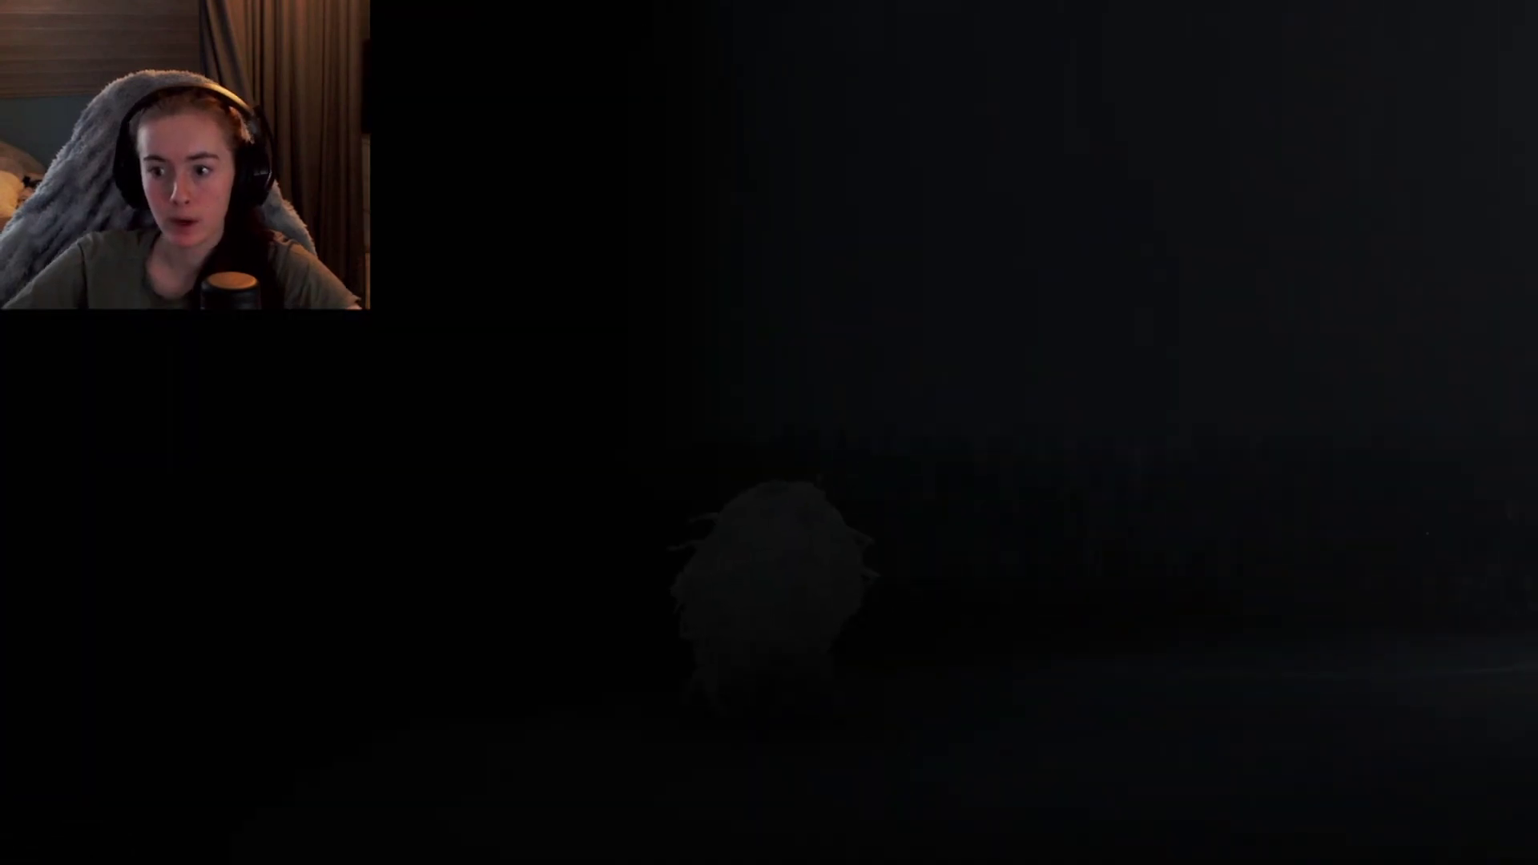
key("Right")
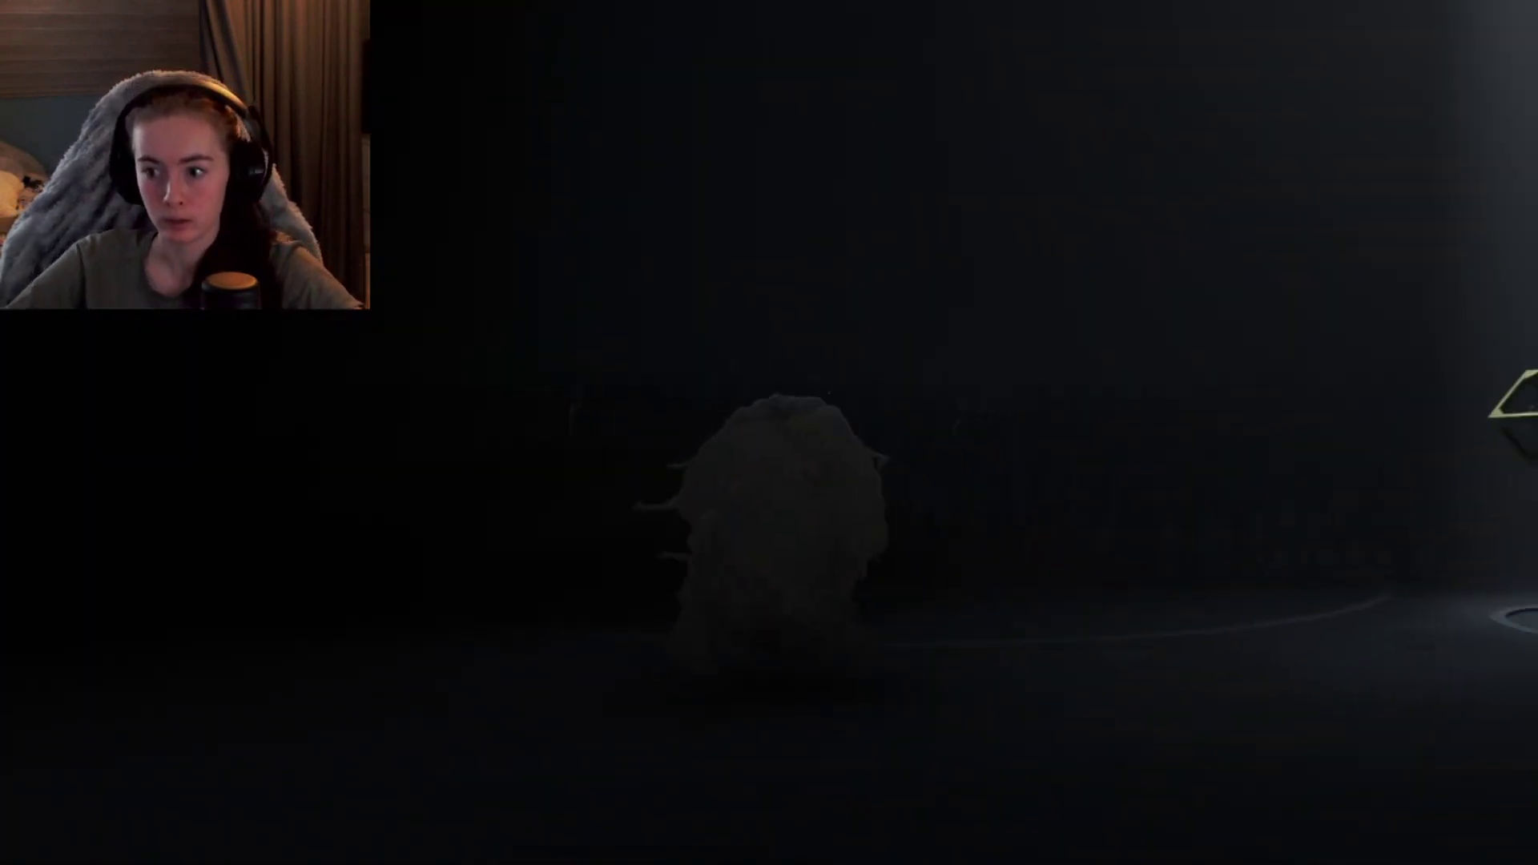
key("Right")
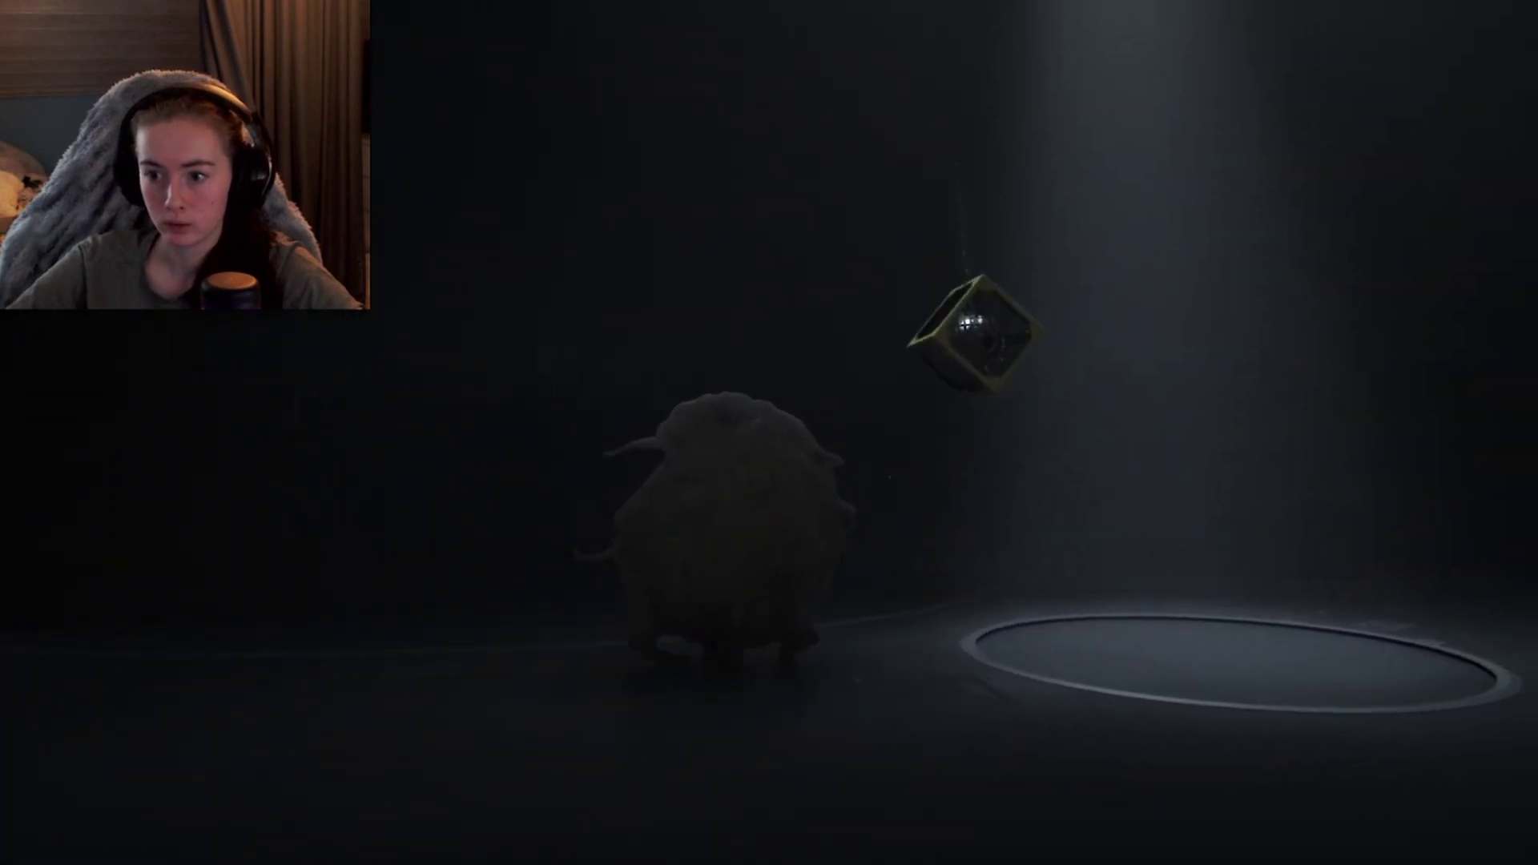